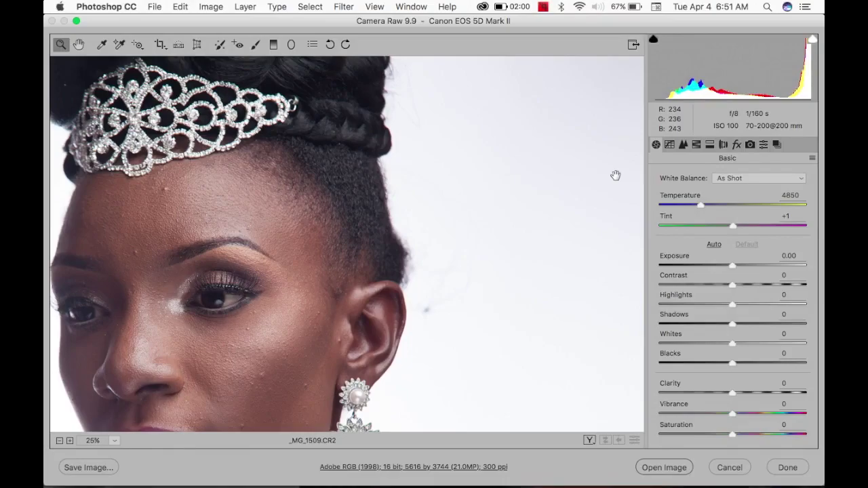
{"action": "key", "text": "super+minus"}
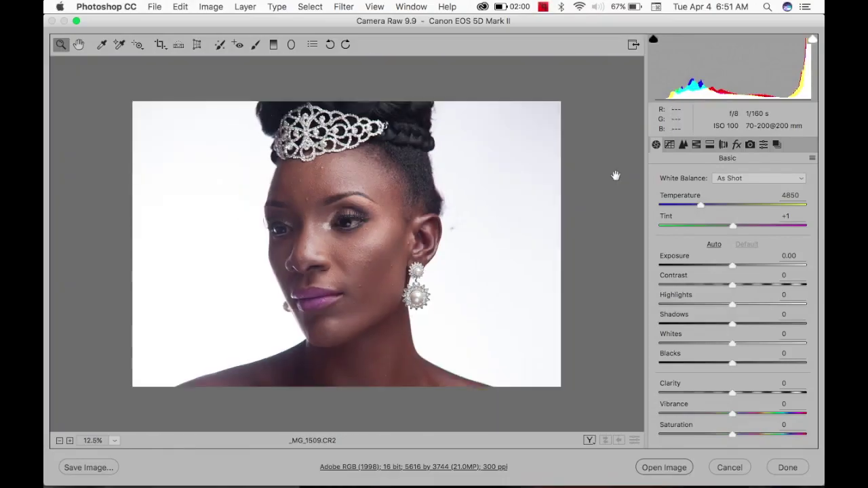
{"action": "key", "text": "super+plus"}
{"action": "left_click_drag", "start_coordinate": [545, 257], "coordinate": [562, 242]}
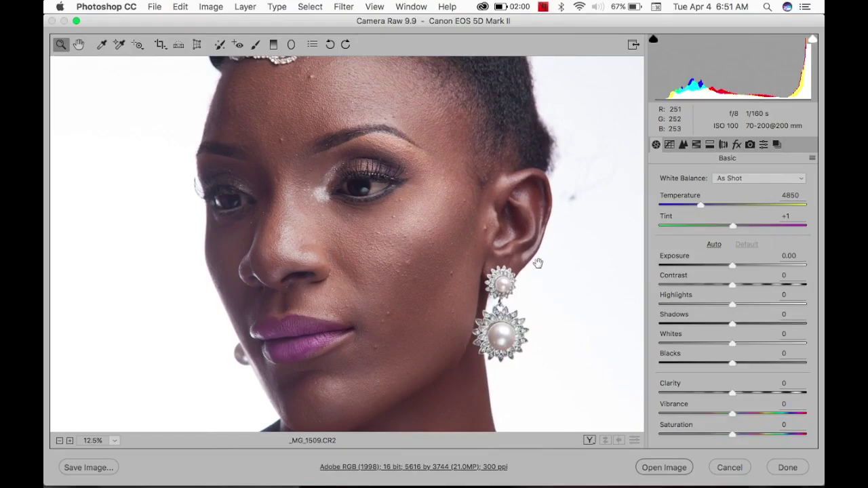
{"action": "key", "text": "super+minus"}
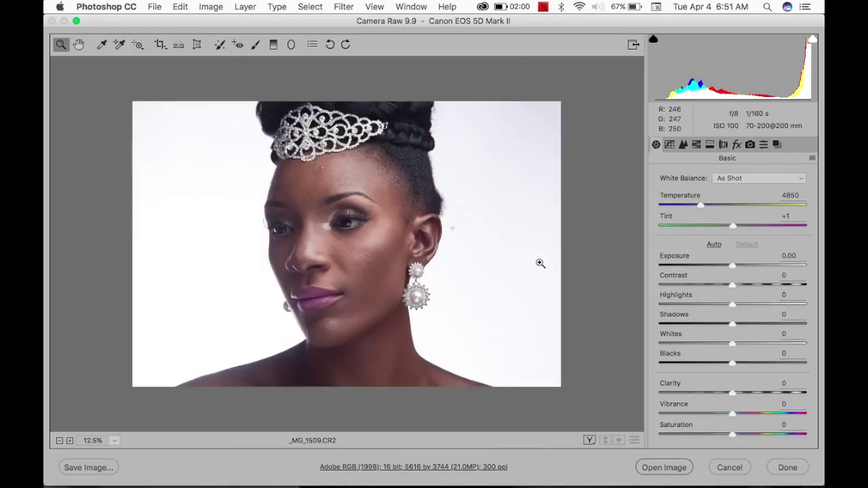
- Try the Camera Portrait profile for the raw portrait's camera calibration
{"action": "left_click", "coordinate": [750, 145]}
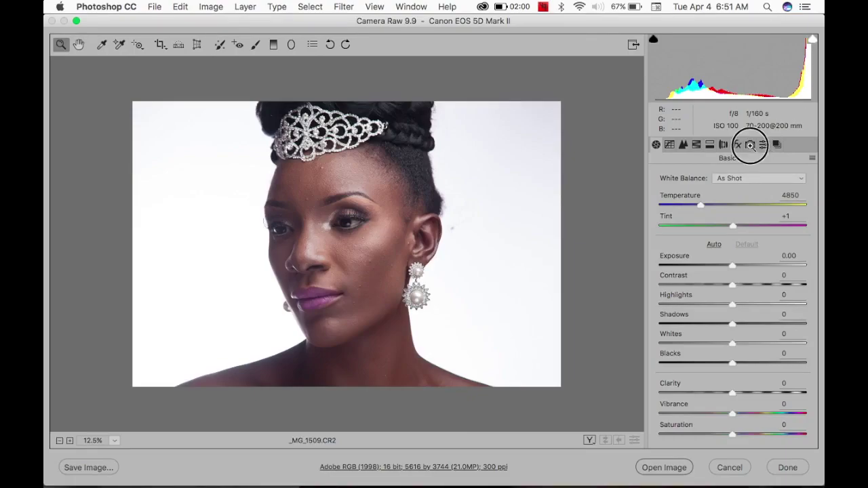
{"action": "left_click", "coordinate": [738, 226]}
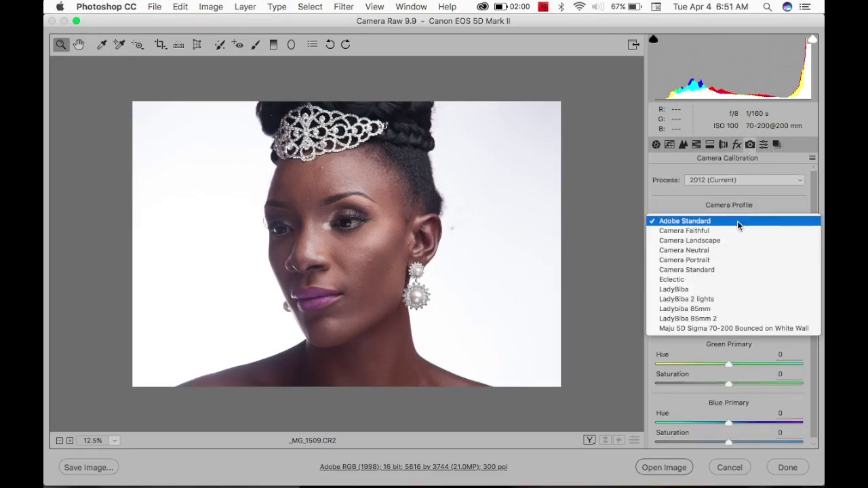
{"action": "left_click", "coordinate": [717, 262]}
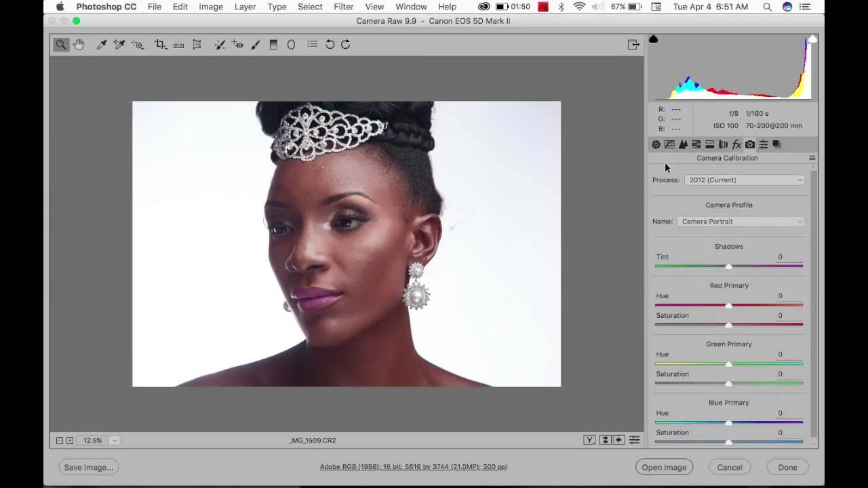
- Set the white balance temperature to 4600 and the camera profile to Camera Standard
{"action": "left_click", "coordinate": [657, 146]}
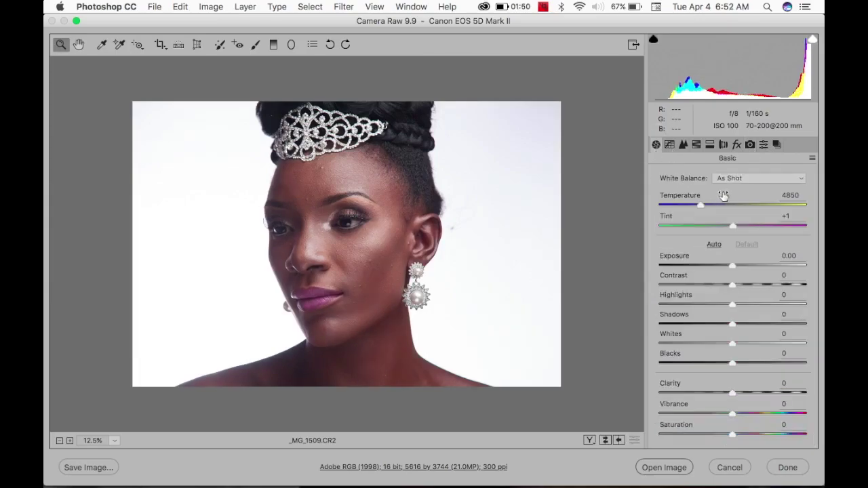
{"action": "left_click_drag", "start_coordinate": [701, 209], "coordinate": [697, 209]}
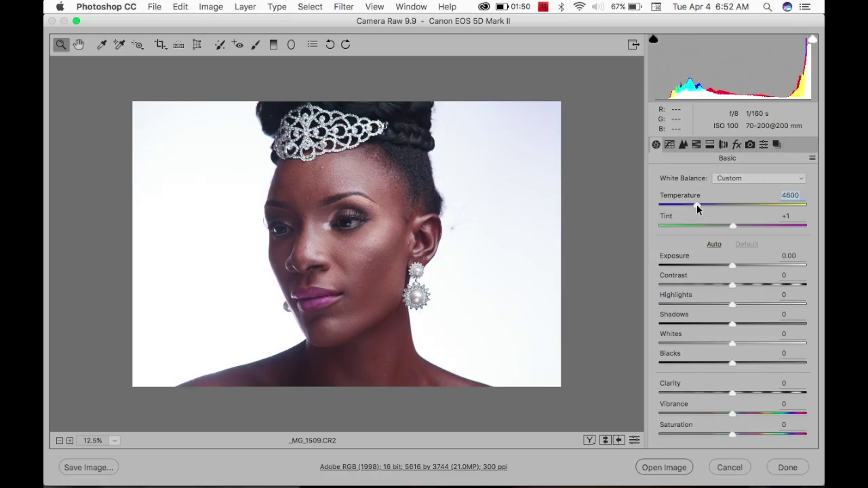
{"action": "left_click", "coordinate": [751, 145]}
{"action": "left_click", "coordinate": [725, 224]}
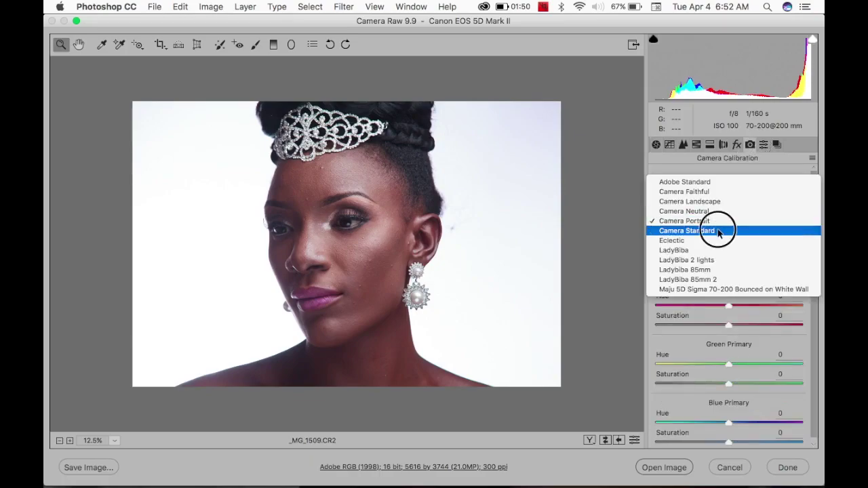
{"action": "left_click", "coordinate": [719, 232]}
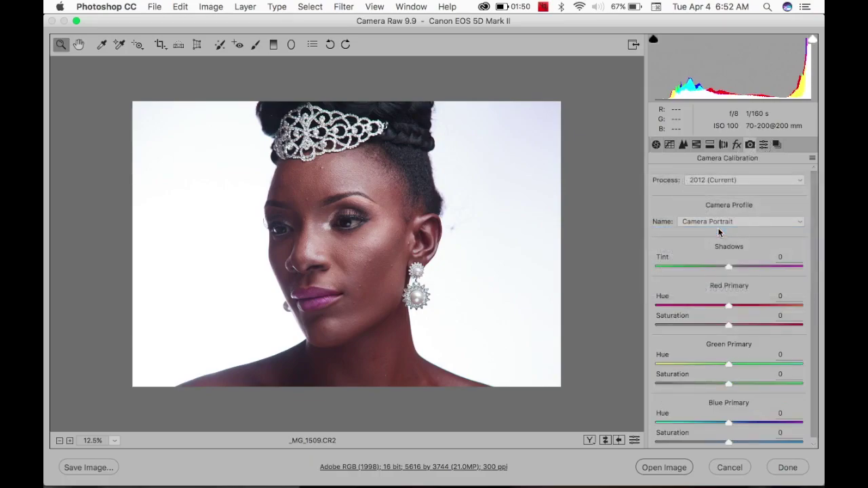
- Set Clarity to +10, Vibrance to +20 and Saturation to -10 for the portrait
{"action": "left_click", "coordinate": [657, 145]}
{"action": "left_click_drag", "start_coordinate": [731, 395], "coordinate": [740, 396]}
{"action": "left_click", "coordinate": [763, 404]}
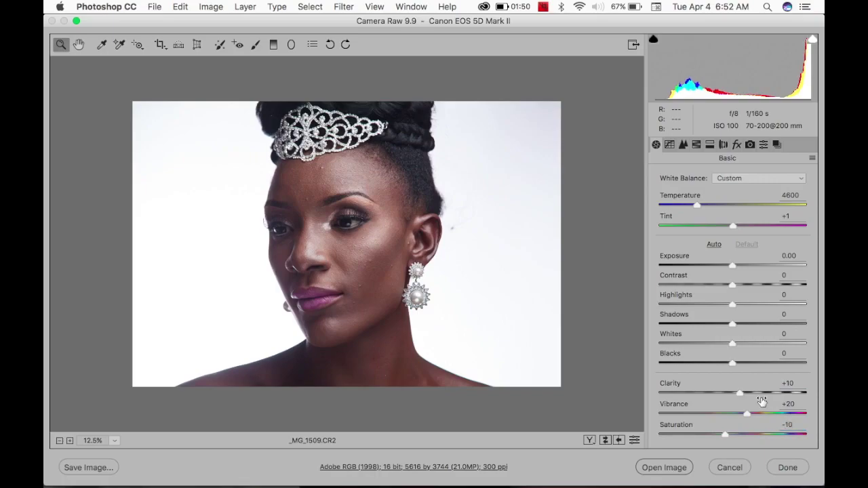
- Adjust the tones to Highlights +30, Shadows +6, Whites -14 and Blacks -9
{"action": "mouse_move", "coordinate": [733, 328]}
{"action": "left_mouse_down"}
{"action": "mouse_move", "coordinate": [742, 324]}
{"action": "mouse_move", "coordinate": [737, 332]}
{"action": "left_mouse_up"}
{"action": "left_click_drag", "start_coordinate": [733, 366], "coordinate": [721, 343]}
{"action": "left_click_drag", "start_coordinate": [732, 305], "coordinate": [754, 304]}
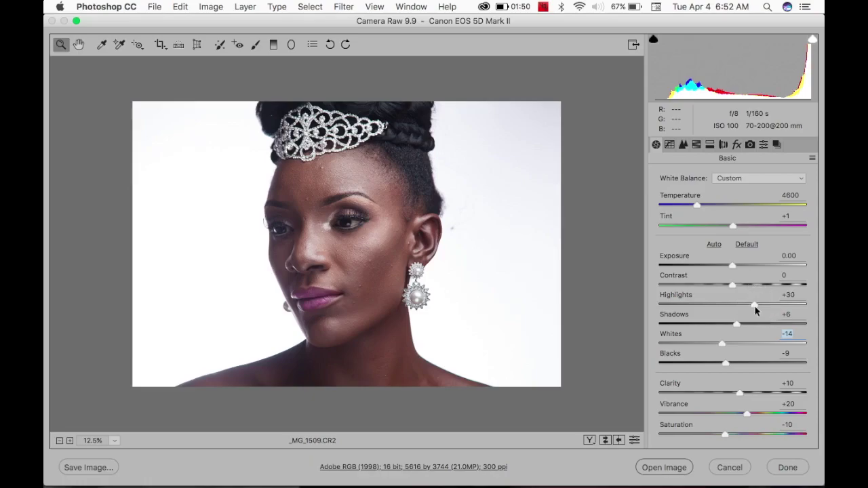
- Enable lens profile corrections and set the distortion correction amount to 0
{"action": "left_click", "coordinate": [723, 145]}
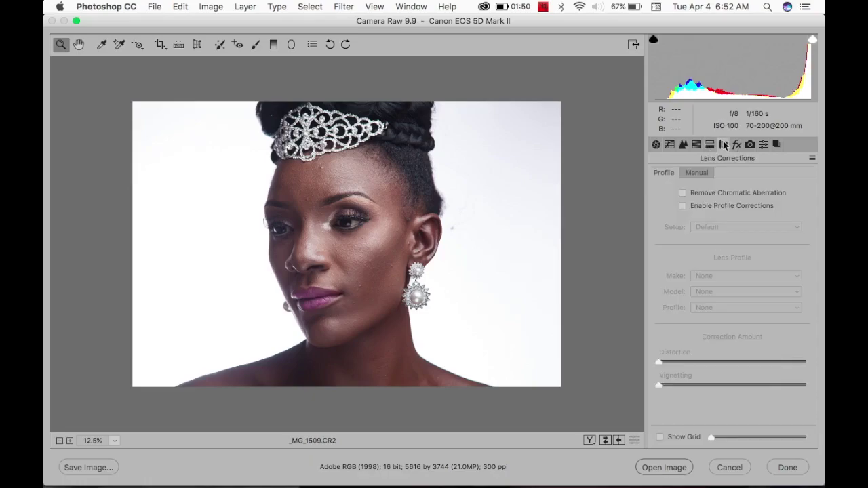
{"action": "left_click", "coordinate": [682, 206]}
{"action": "left_click_drag", "start_coordinate": [669, 361], "coordinate": [643, 361]}
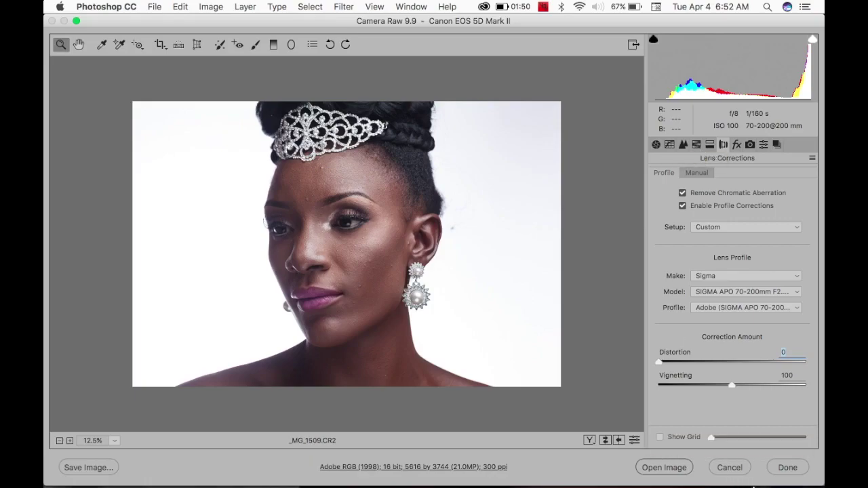
- Open the developed raw photo in the main Photoshop workspace and collapse the expanded actions list
{"action": "left_click", "coordinate": [655, 467], "text": "alt"}
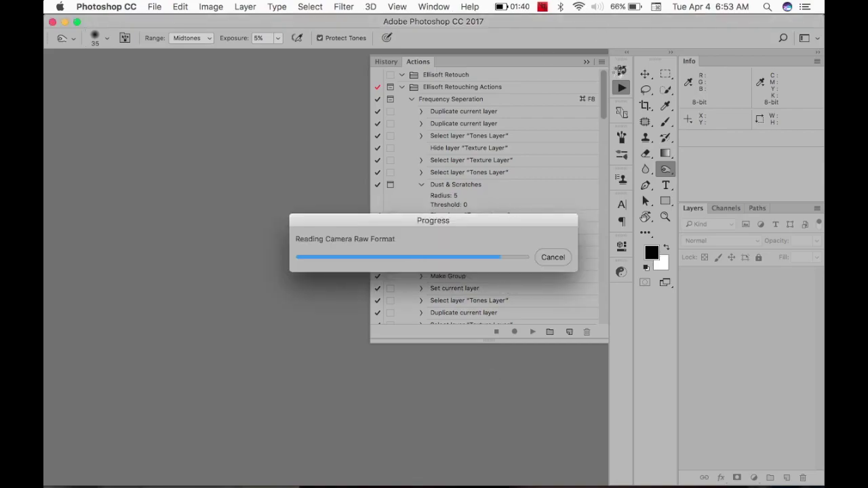
{"action": "left_click", "coordinate": [601, 63]}
{"action": "left_click", "coordinate": [616, 70]}
{"action": "left_click", "coordinate": [583, 62]}
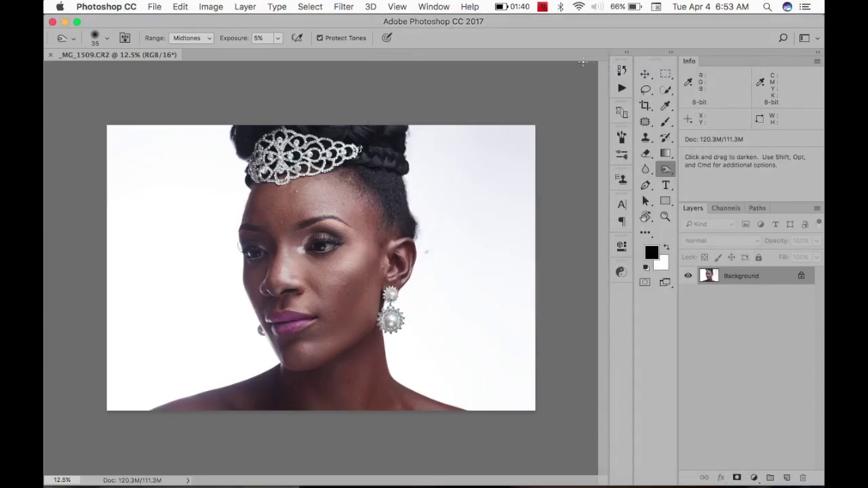
- Add a new empty layer above the background and set the Healing Brush hardness to 100%
{"action": "left_click", "coordinate": [786, 478]}
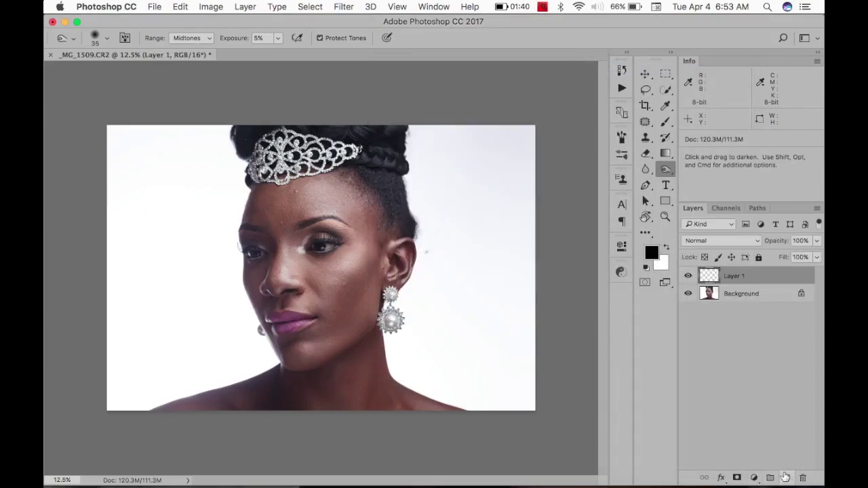
{"action": "key", "text": "j"}
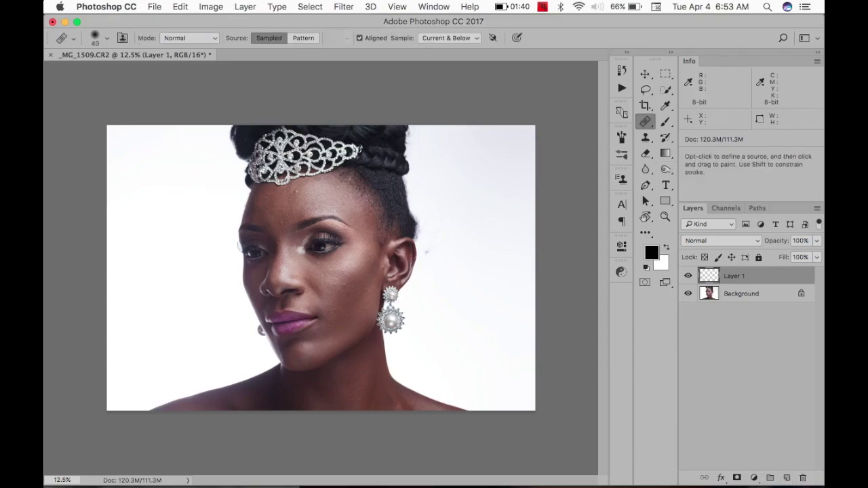
{"action": "left_click", "coordinate": [73, 38]}
{"action": "left_click", "coordinate": [86, 42]}
{"action": "left_click", "coordinate": [105, 40]}
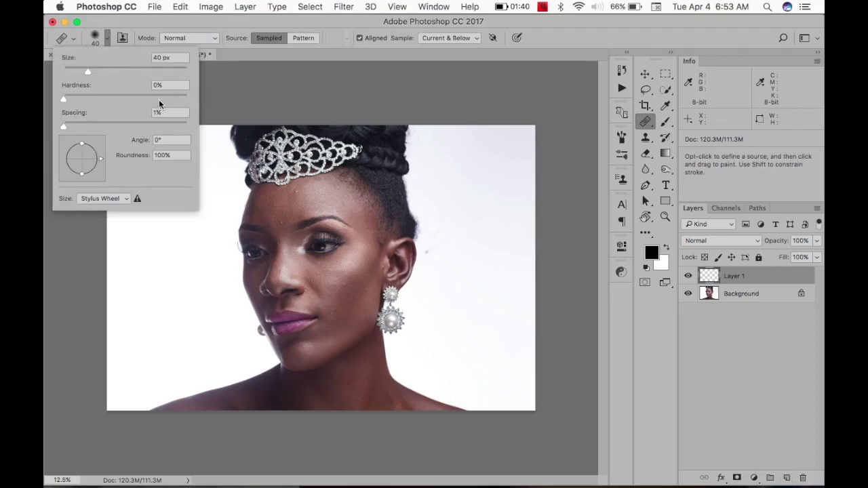
{"action": "left_click_drag", "start_coordinate": [182, 100], "coordinate": [188, 99]}
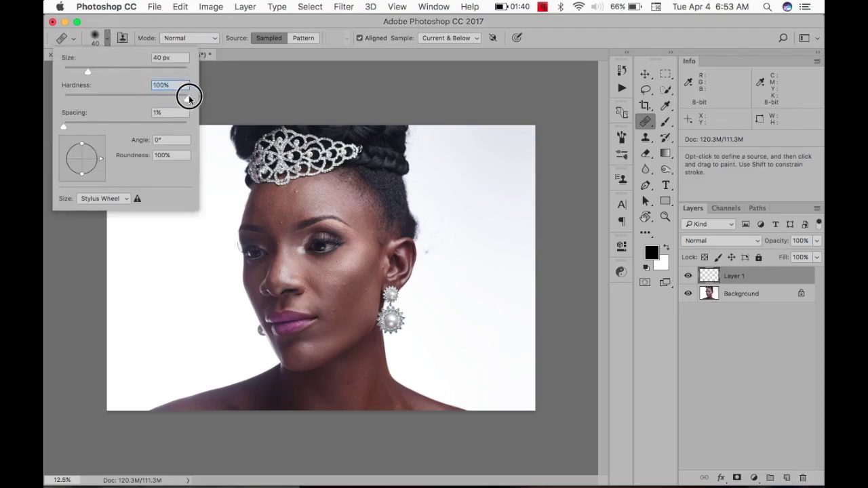
{"action": "left_click", "coordinate": [149, 30]}
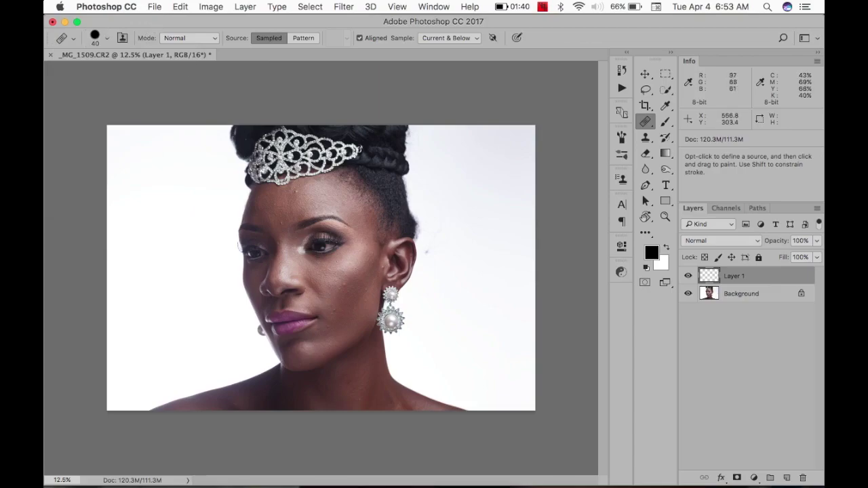
- Heal the raised bump on the forehead between the eyebrows, sampling clean skin beside it
{"action": "key", "text": "super+equal"}
{"action": "key", "text": "super+equal"}
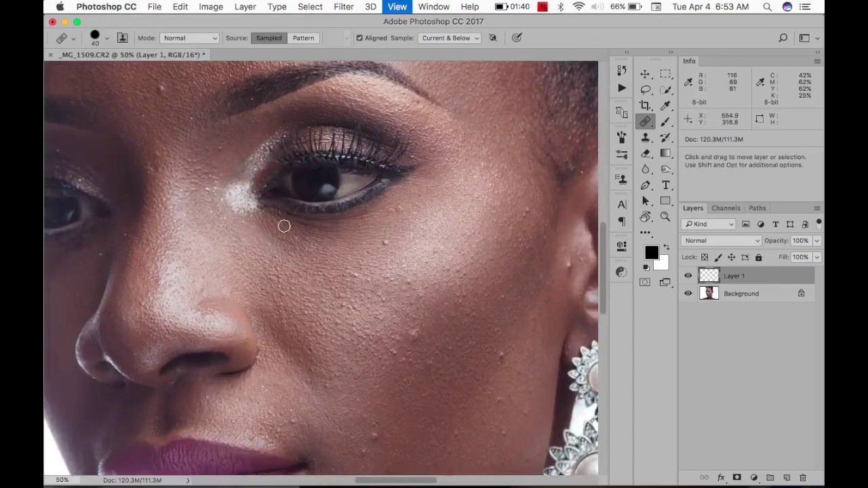
{"action": "left_click_drag", "start_coordinate": [292, 219], "coordinate": [387, 364]}
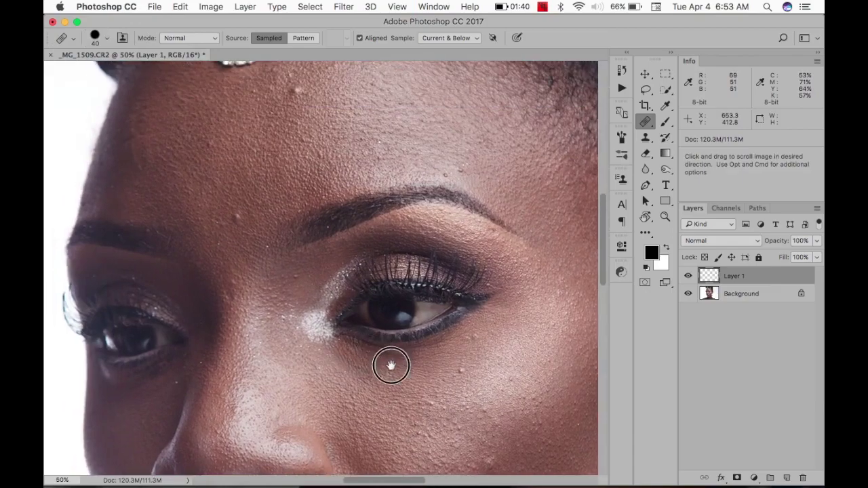
{"action": "left_click", "coordinate": [271, 228], "text": "alt"}
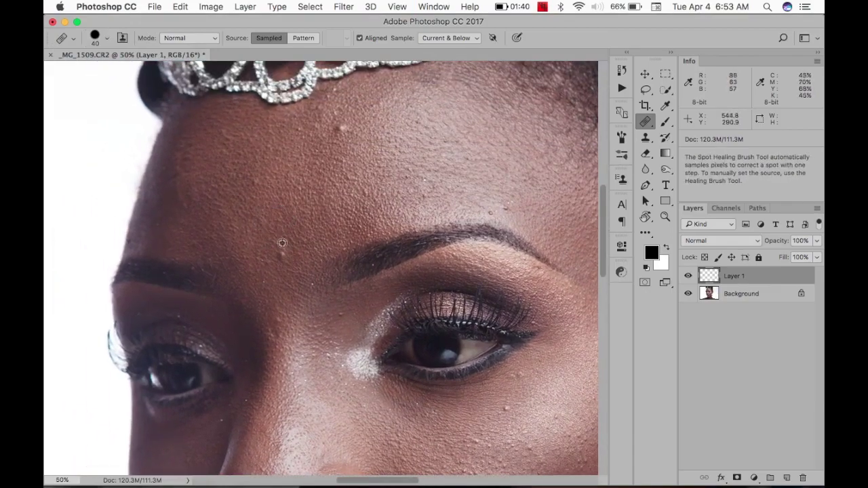
{"action": "left_click", "coordinate": [281, 253]}
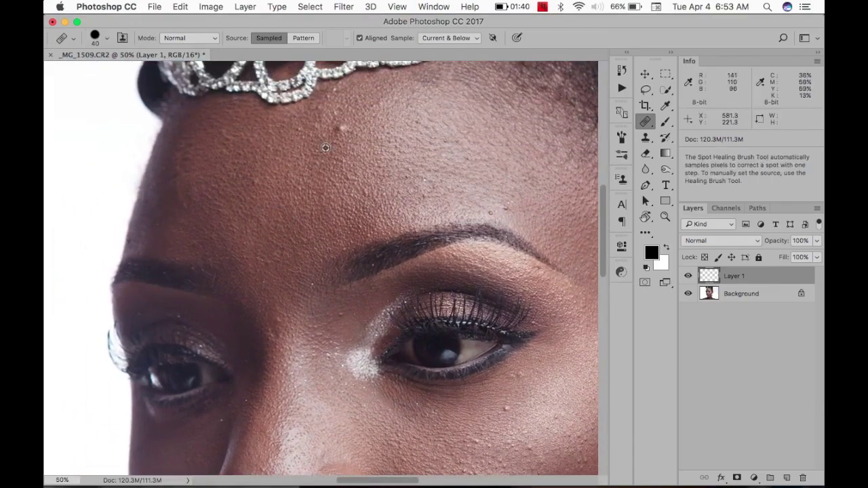
- Heal the small spots above the outer end of the eyebrow nearest the ear with a 30 px Healing Brush
{"action": "left_click_drag", "start_coordinate": [372, 178], "coordinate": [212, 89]}
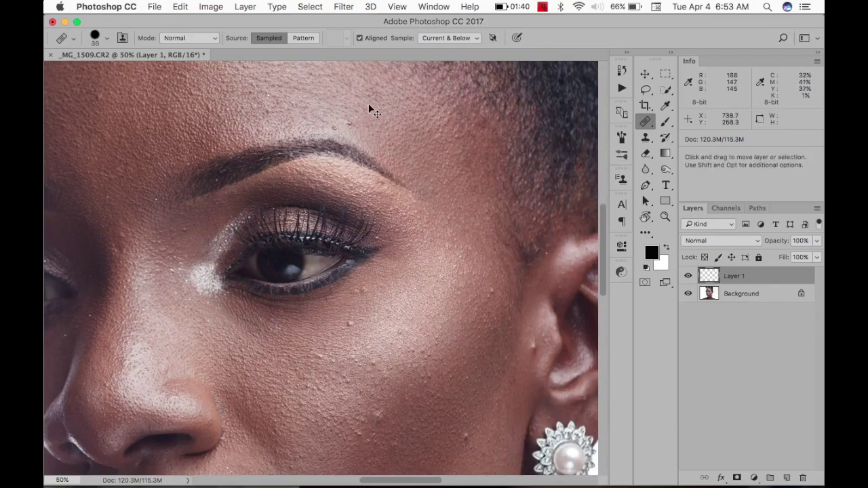
{"action": "left_click", "coordinate": [369, 104], "text": "alt"}
{"action": "left_click", "coordinate": [352, 114]}
{"action": "left_click", "coordinate": [370, 116], "text": "alt"}
{"action": "left_click", "coordinate": [351, 124]}
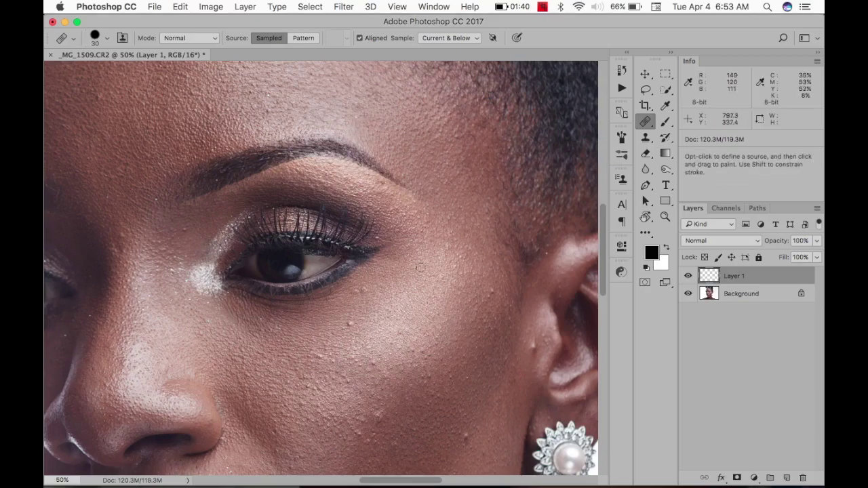
- Heal the bumps on the cheekbone below the eye and the blemish beside the ear
{"action": "left_click_drag", "start_coordinate": [353, 321], "coordinate": [357, 319]}
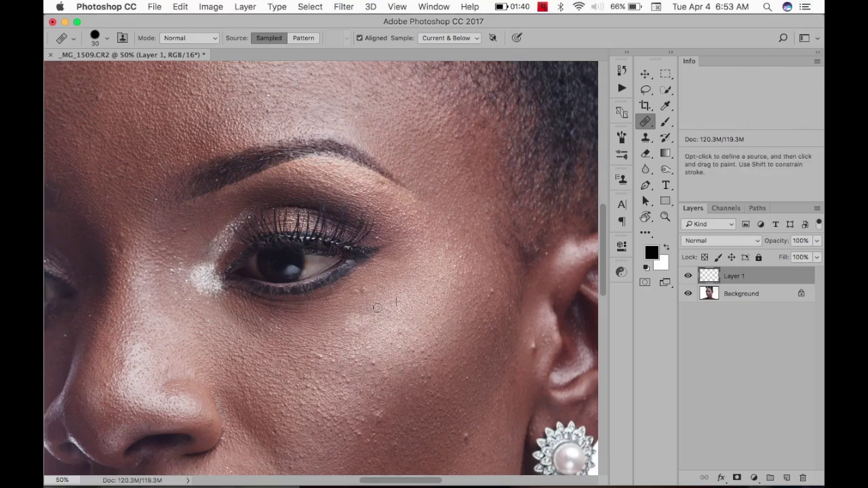
{"action": "left_click", "coordinate": [387, 289], "text": "alt"}
{"action": "left_click", "coordinate": [362, 292]}
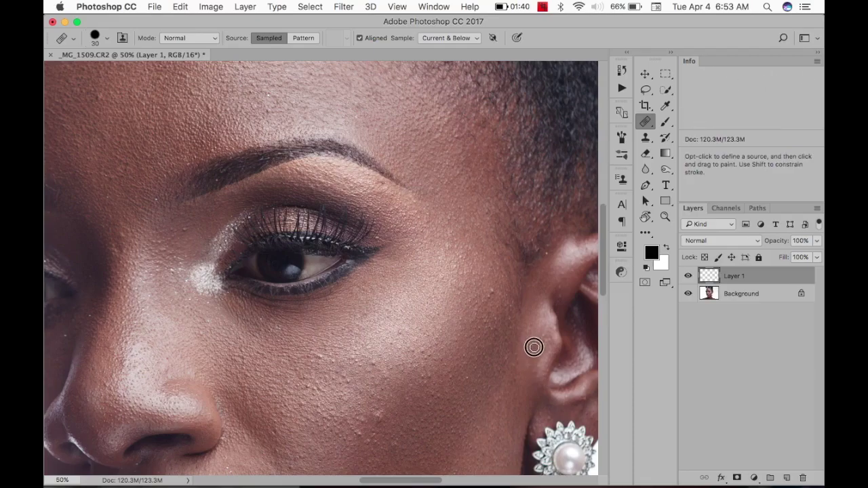
{"action": "left_click_drag", "start_coordinate": [485, 264], "coordinate": [488, 257]}
- Heal the blemishes on the lower cheek between the corner of the mouth and the earring
{"action": "scroll", "coordinate": [489, 258], "scroll_direction": "down", "scroll_amount": 5}
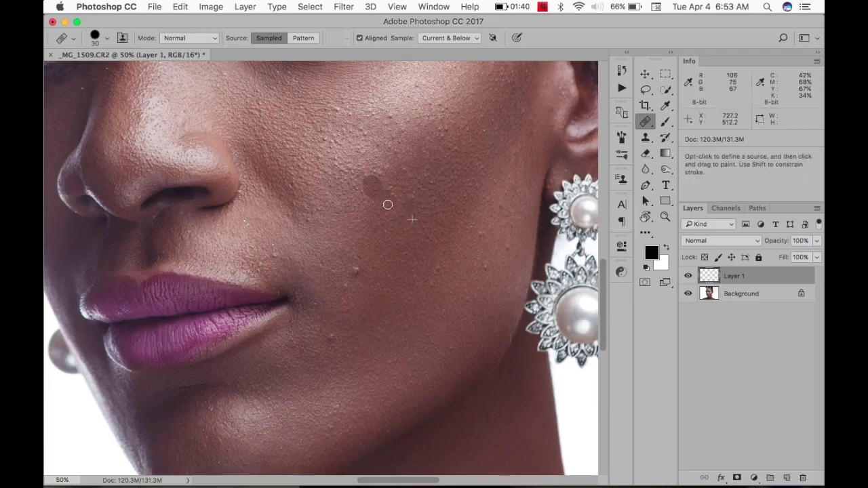
{"action": "left_click", "coordinate": [351, 271]}
{"action": "left_click", "coordinate": [371, 285], "text": "alt"}
{"action": "left_click", "coordinate": [343, 290]}
{"action": "left_click", "coordinate": [367, 270], "text": "alt"}
{"action": "left_click_drag", "start_coordinate": [349, 275], "coordinate": [350, 282]}
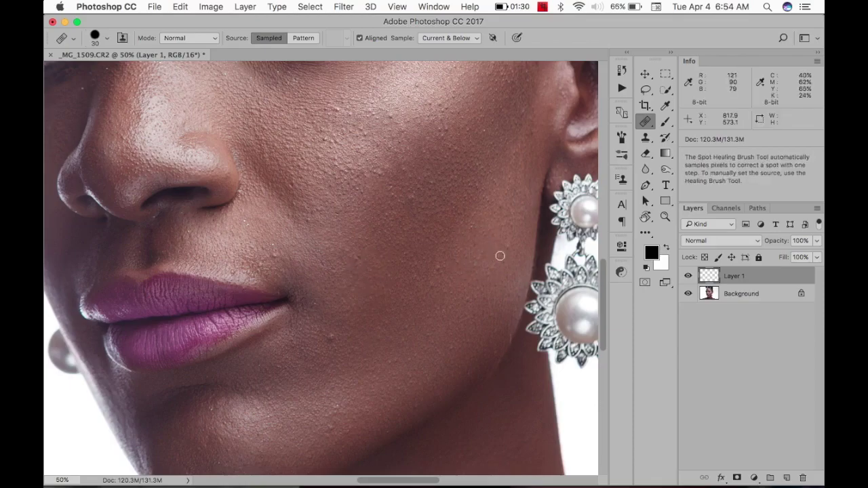
- Heal the remaining bumps along the jaw and on the cheek near the earring
{"action": "left_click", "coordinate": [375, 308], "text": "alt"}
{"action": "left_click_drag", "start_coordinate": [337, 321], "coordinate": [330, 337]}
{"action": "left_click", "coordinate": [363, 390], "text": "alt"}
{"action": "mouse_move", "coordinate": [339, 410]}
{"action": "left_mouse_down"}
{"action": "mouse_move", "coordinate": [331, 412]}
{"action": "mouse_move", "coordinate": [340, 420]}
{"action": "left_mouse_up"}
{"action": "left_click", "coordinate": [349, 383], "text": "alt"}
{"action": "left_click", "coordinate": [435, 304], "text": "alt"}
{"action": "left_click_drag", "start_coordinate": [431, 284], "coordinate": [435, 270]}
{"action": "left_click", "coordinate": [427, 283], "text": "alt"}
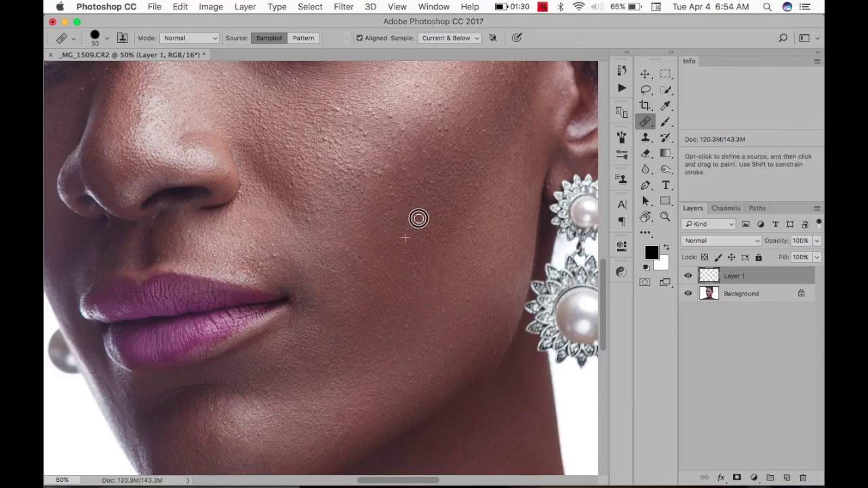
- Heal the bumps on the upper cheek beside the nose and below the eye
{"action": "key", "text": "space"}
{"action": "left_click_drag", "start_coordinate": [409, 223], "coordinate": [508, 132]}
{"action": "mouse_move", "coordinate": [518, 233]}
{"action": "left_mouse_down"}
{"action": "mouse_move", "coordinate": [525, 316]}
{"action": "mouse_move", "coordinate": [504, 305]}
{"action": "left_mouse_up"}
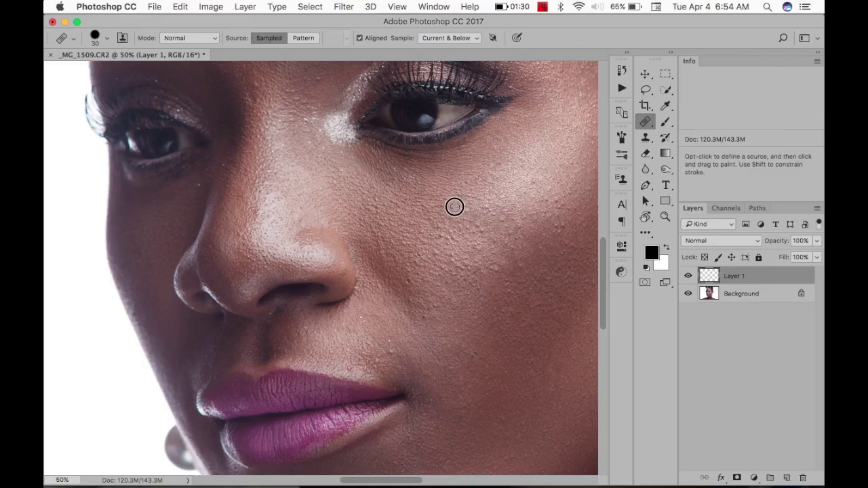
- Heal the bumps on the forehead above and beside the inner end of the far eyebrow
{"action": "scroll", "coordinate": [459, 301], "scroll_direction": "up", "scroll_amount": 5}
{"action": "scroll", "coordinate": [459, 301], "scroll_direction": "left", "scroll_amount": 2}
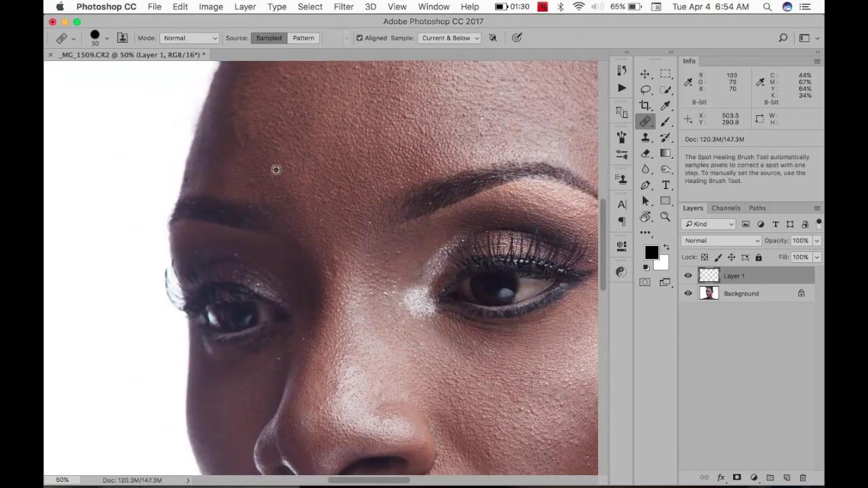
{"action": "left_click_drag", "start_coordinate": [252, 178], "coordinate": [268, 184]}
{"action": "left_click_drag", "start_coordinate": [313, 207], "coordinate": [314, 211]}
- Heal the uneven skin patch on the far side of the forehead with a brush size of 60
{"action": "scroll", "coordinate": [313, 210], "scroll_direction": "up", "scroll_amount": 5}
{"action": "scroll", "coordinate": [313, 211], "scroll_direction": "left", "scroll_amount": 3}
{"action": "left_click", "coordinate": [339, 201], "text": "alt"}
{"action": "left_click", "coordinate": [344, 186], "text": "alt"}
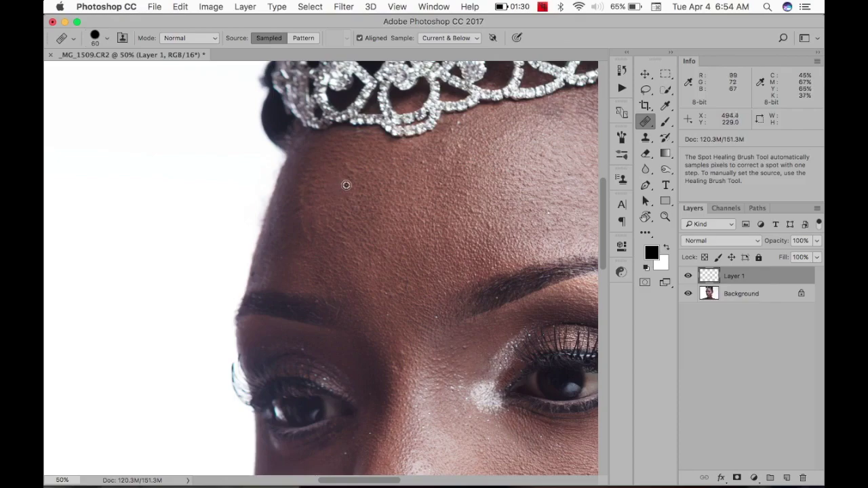
{"action": "mouse_move", "coordinate": [300, 179]}
{"action": "left_mouse_down"}
{"action": "mouse_move", "coordinate": [310, 194]}
{"action": "mouse_move", "coordinate": [309, 225]}
{"action": "left_mouse_up"}
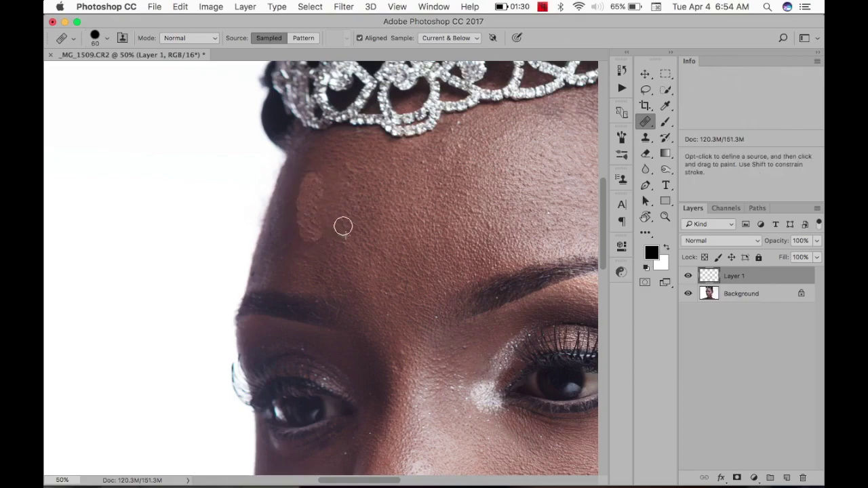
{"action": "left_click", "coordinate": [348, 224], "text": "alt"}
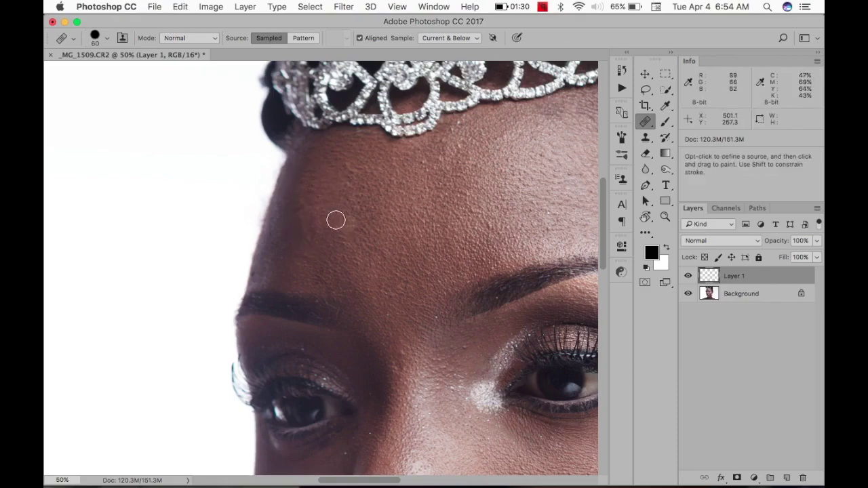
{"action": "left_click", "coordinate": [328, 212], "text": "alt"}
{"action": "left_click_drag", "start_coordinate": [315, 221], "coordinate": [316, 234]}
{"action": "key", "text": "super+z"}
- Reduce the Healing Brush size to 30 and heal the dark outer edge of the forehead above the far eyebrow
{"action": "key", "text": "["}
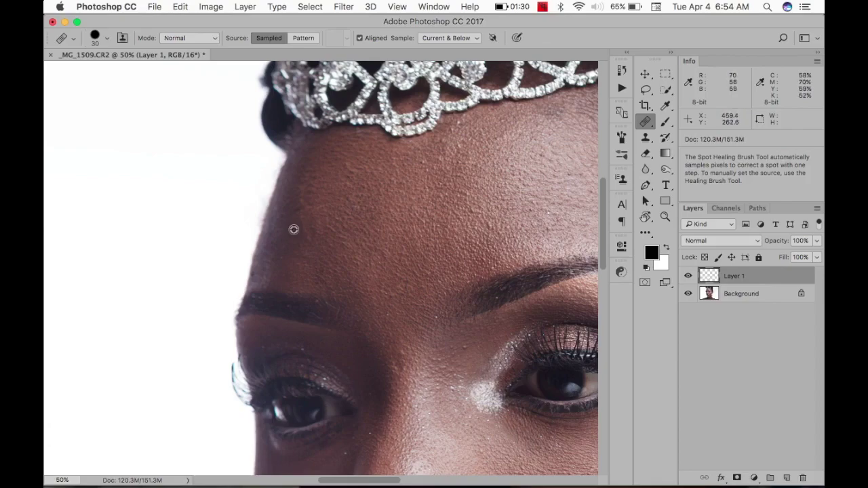
{"action": "mouse_move", "coordinate": [298, 217]}
{"action": "left_mouse_down"}
{"action": "mouse_move", "coordinate": [311, 241]}
{"action": "mouse_move", "coordinate": [306, 210]}
{"action": "left_mouse_up"}
{"action": "left_click", "coordinate": [287, 226], "text": "alt"}
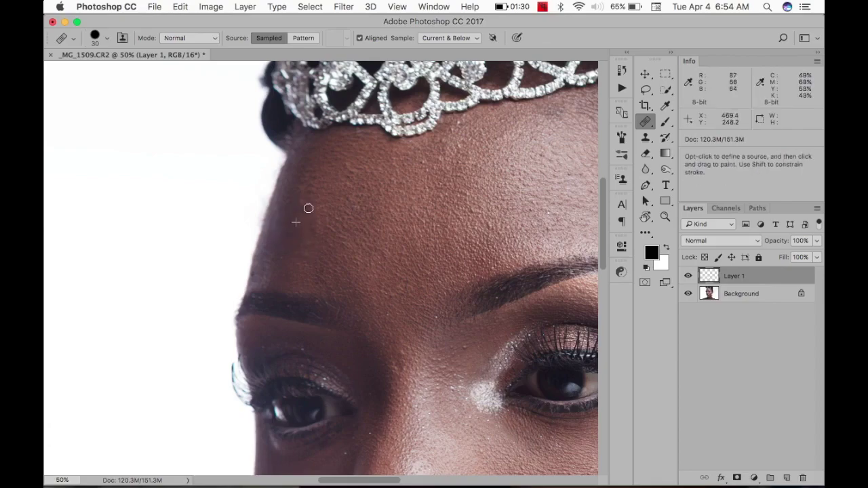
- Heal the blemishes between the eyebrows and at the upper part of the nose bridge
{"action": "scroll", "coordinate": [384, 229], "scroll_direction": "down", "scroll_amount": 5}
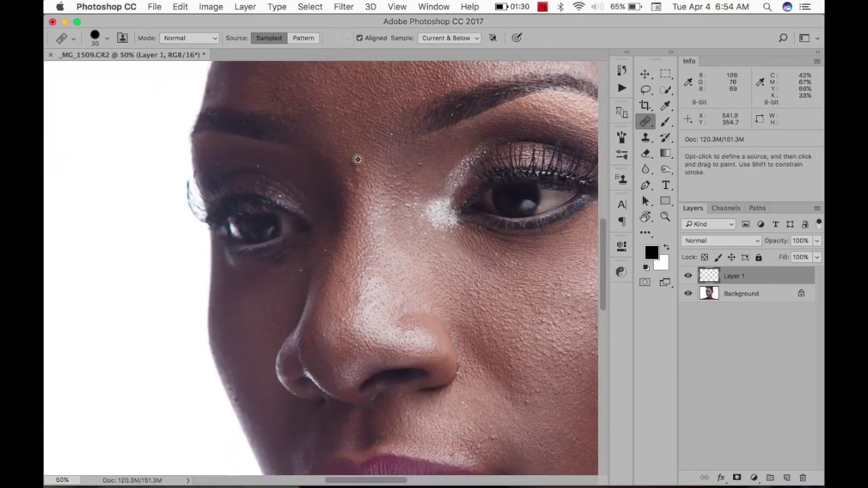
{"action": "left_click", "coordinate": [360, 141], "text": "alt"}
{"action": "mouse_move", "coordinate": [351, 164]}
{"action": "left_mouse_down"}
{"action": "mouse_move", "coordinate": [355, 186]}
{"action": "mouse_move", "coordinate": [363, 134]}
{"action": "mouse_move", "coordinate": [364, 155]}
{"action": "left_mouse_up"}
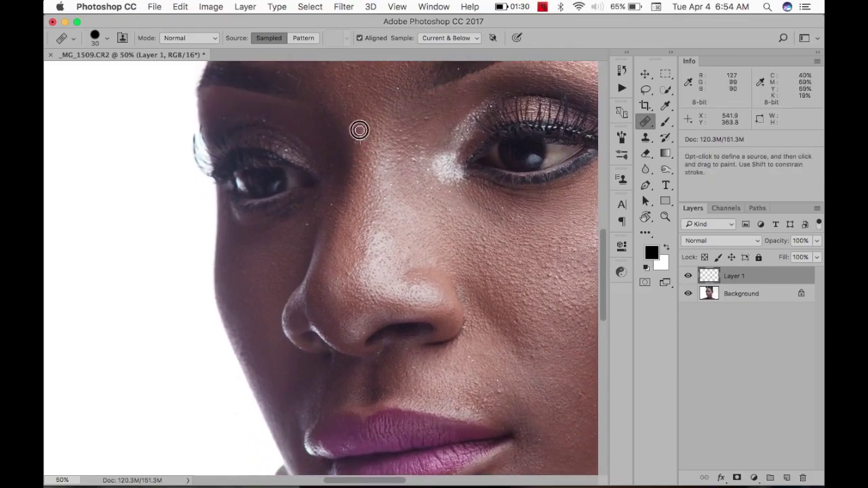
- Heal the remaining bumps on the chin and the blemishes on the neck below the jaw
{"action": "left_click_drag", "start_coordinate": [345, 179], "coordinate": [248, 8]}
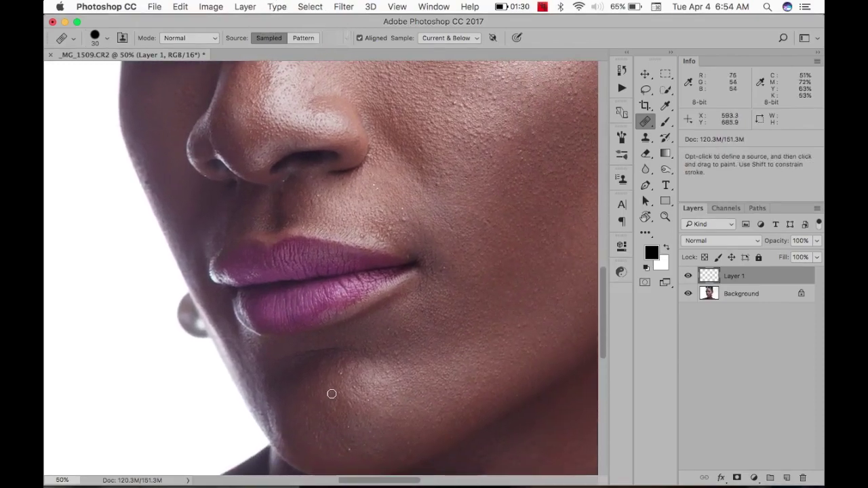
{"action": "scroll", "coordinate": [377, 406], "scroll_direction": "down", "scroll_amount": 4}
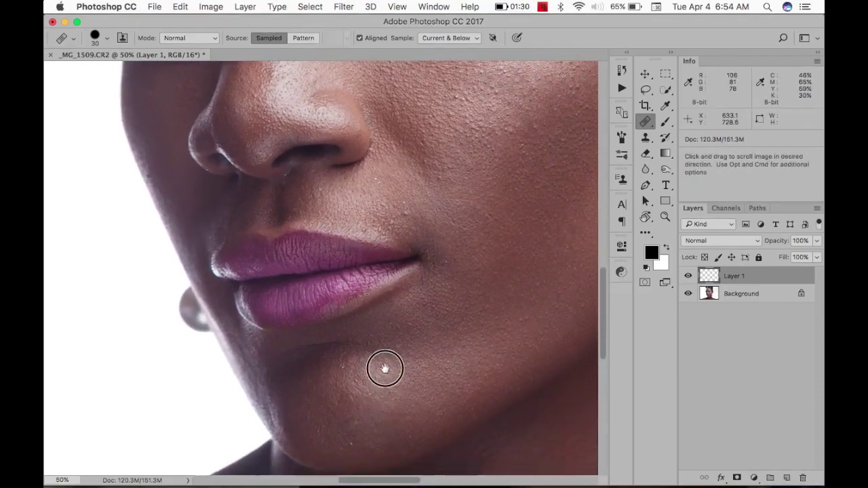
{"action": "key", "text": "shift+j"}
{"action": "mouse_move", "coordinate": [513, 413]}
{"action": "left_mouse_down"}
{"action": "mouse_move", "coordinate": [355, 341]}
{"action": "mouse_move", "coordinate": [363, 335]}
{"action": "left_mouse_up"}
{"action": "left_click", "coordinate": [328, 349], "text": "alt"}
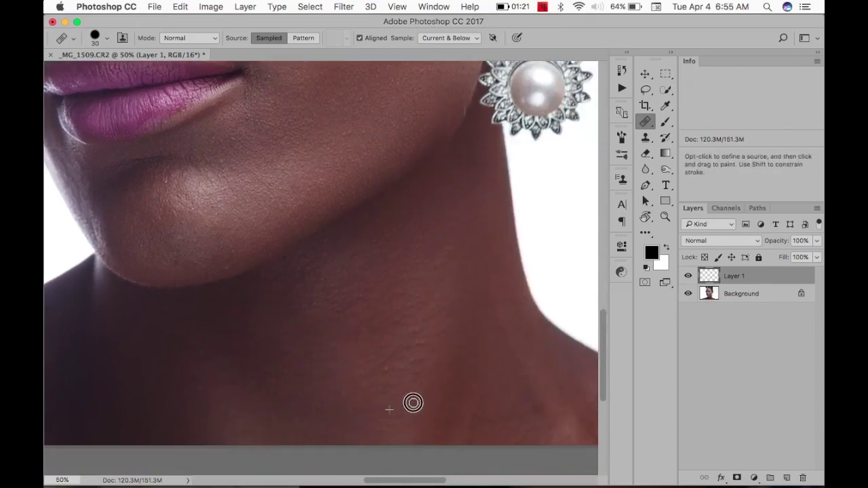
{"action": "mouse_move", "coordinate": [413, 401]}
{"action": "left_mouse_down"}
{"action": "mouse_move", "coordinate": [295, 267]}
{"action": "mouse_move", "coordinate": [303, 455]}
{"action": "left_mouse_up"}
- Compare the portrait with and without the healing on Layer 1
{"action": "key", "text": "super+minus"}
{"action": "key", "text": "super+minus"}
{"action": "key", "text": "super+minus"}
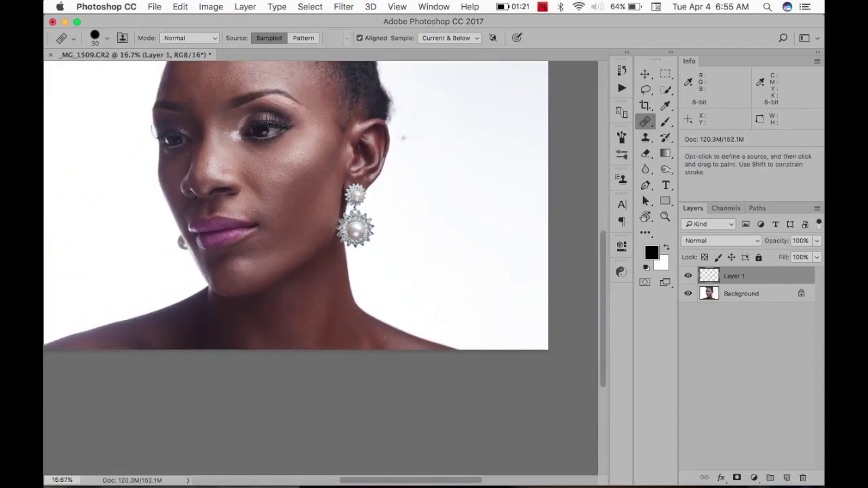
{"action": "mouse_move", "coordinate": [339, 224]}
{"action": "left_mouse_down"}
{"action": "mouse_move", "coordinate": [402, 413]}
{"action": "mouse_move", "coordinate": [434, 256]}
{"action": "left_mouse_up"}
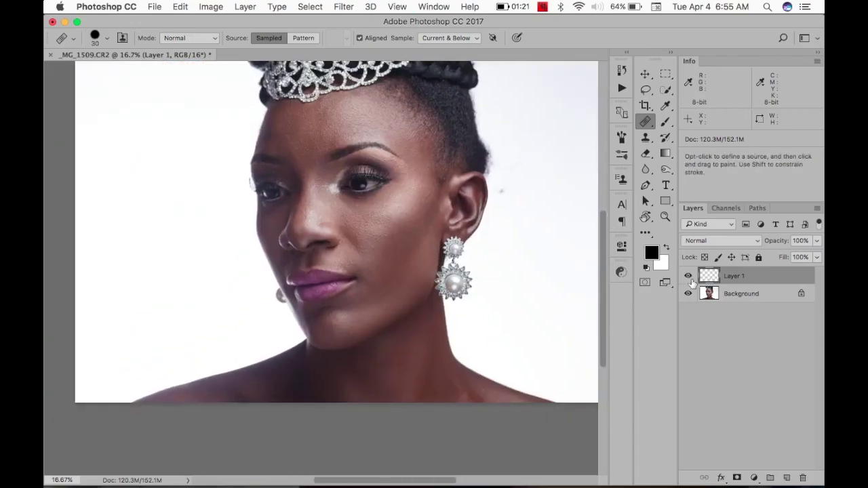
{"action": "left_click", "coordinate": [690, 276]}
{"action": "left_click", "coordinate": [690, 276]}
{"action": "left_click", "coordinate": [691, 276]}
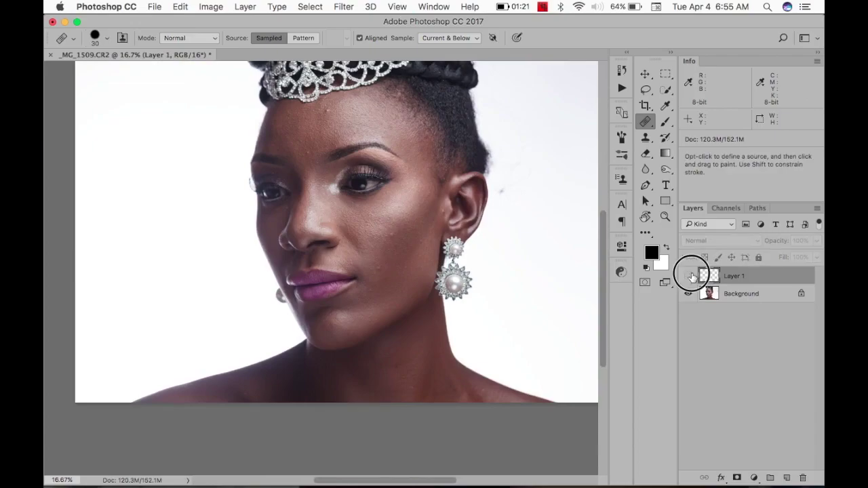
- Flatten the image so the healing is merged into the Background layer
{"action": "right_click", "coordinate": [740, 301]}
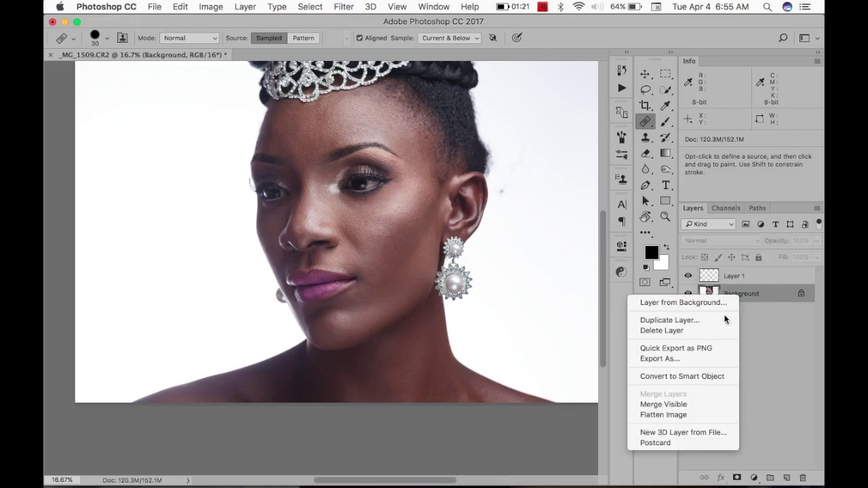
{"action": "left_click", "coordinate": [682, 412]}
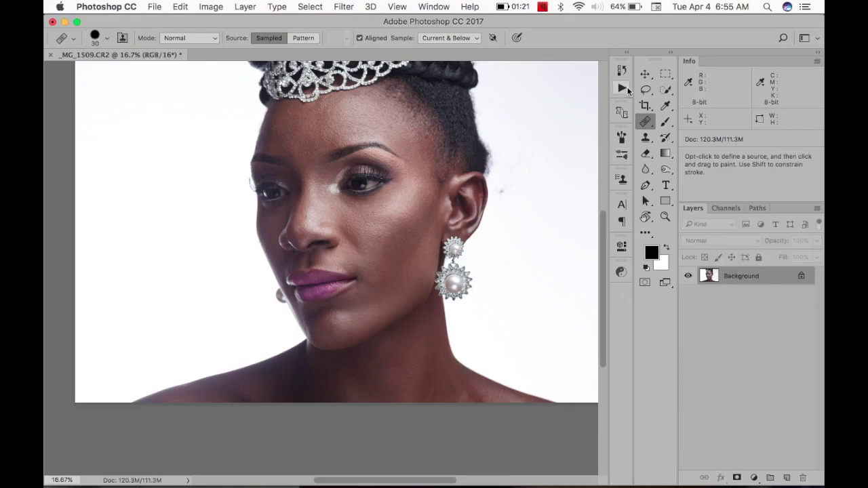
- Run the frequency separation action, raising the Dust & Scratches radius above 5 pixels until the skin texture is blurred on the Tones Layer
{"action": "left_click", "coordinate": [623, 89]}
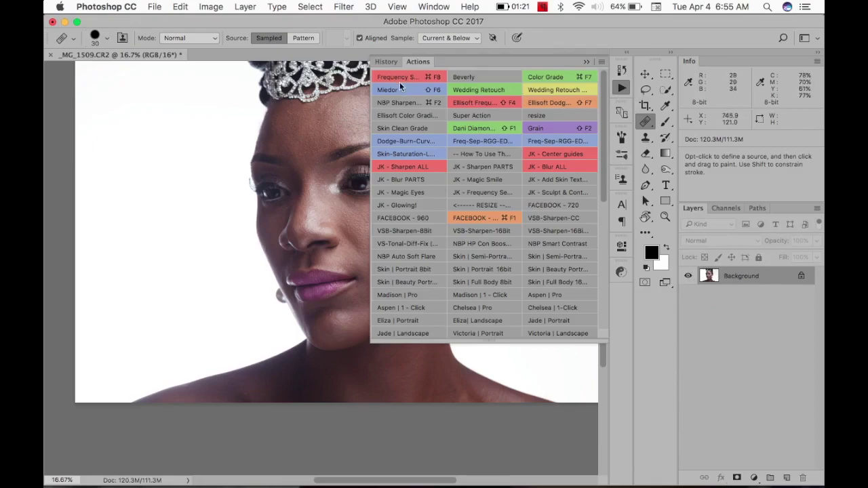
{"action": "key", "text": "super+F8"}
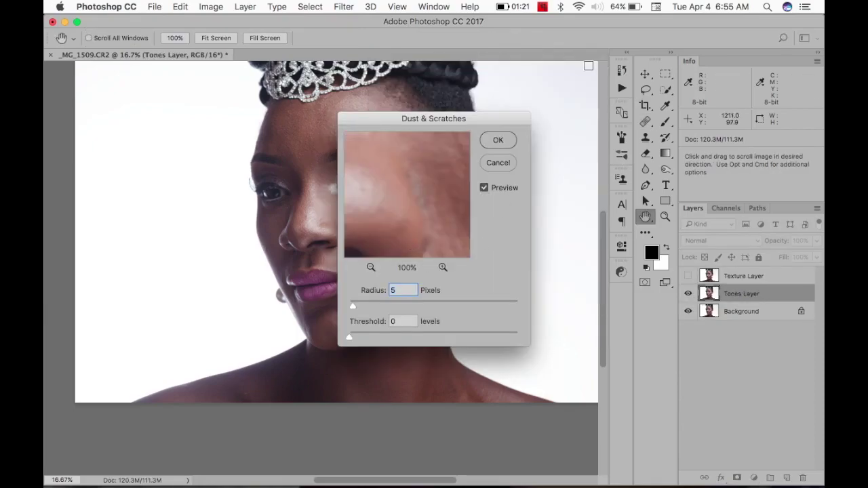
{"action": "left_click_drag", "start_coordinate": [353, 307], "coordinate": [362, 308]}
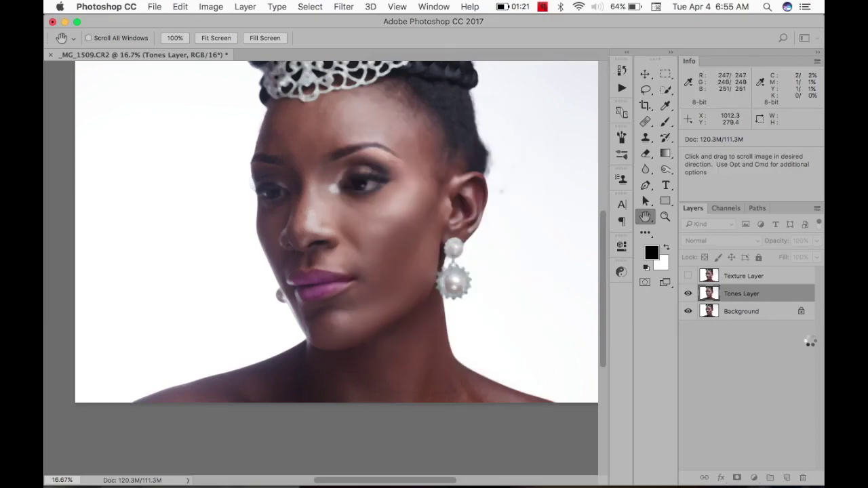
{"action": "key", "text": "j"}
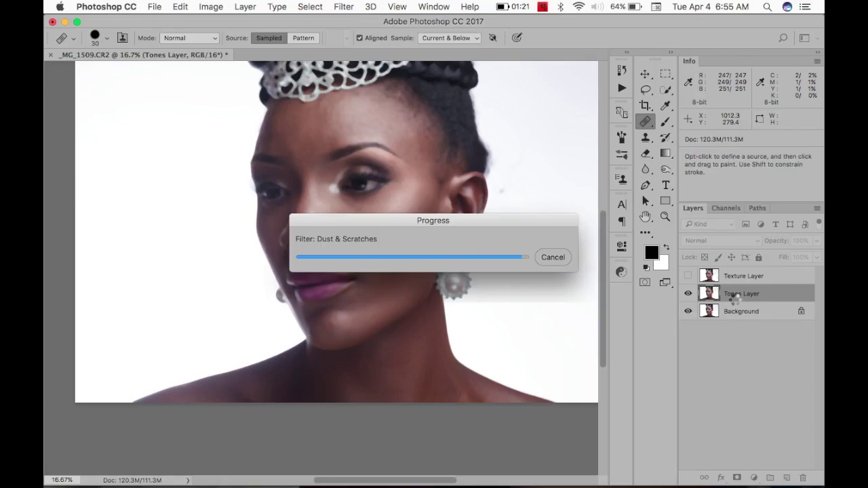
- Smooth the Tones Layer Retouch layer with Imagenomic Portraiture, using the Ellisoft Magic preset and outputting to a new layer
{"action": "left_click", "coordinate": [744, 344]}
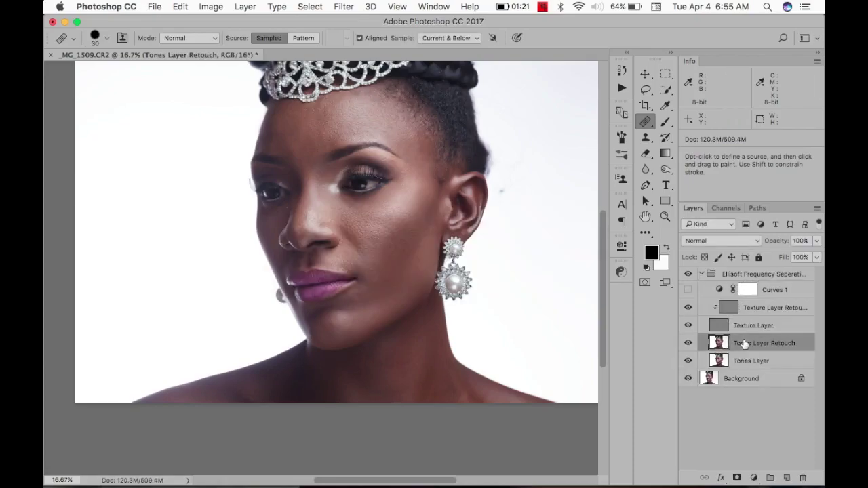
{"action": "left_click", "coordinate": [343, 7]}
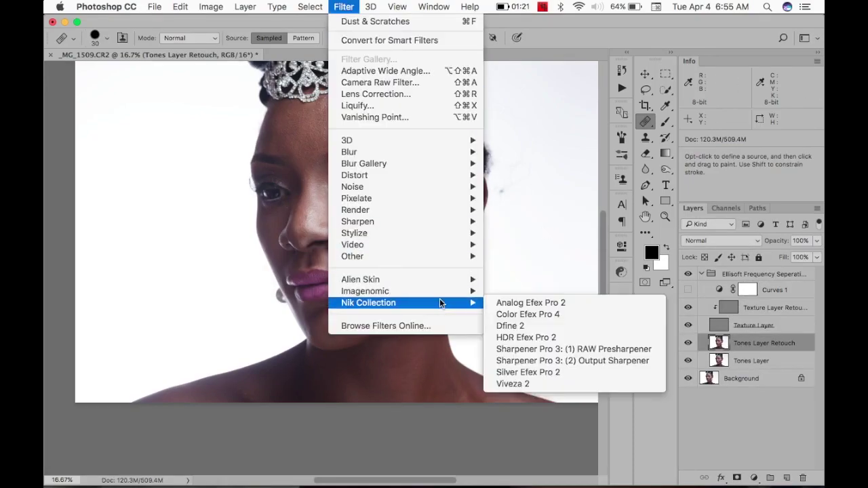
{"action": "mouse_move", "coordinate": [462, 278]}
{"action": "mouse_move", "coordinate": [475, 291]}
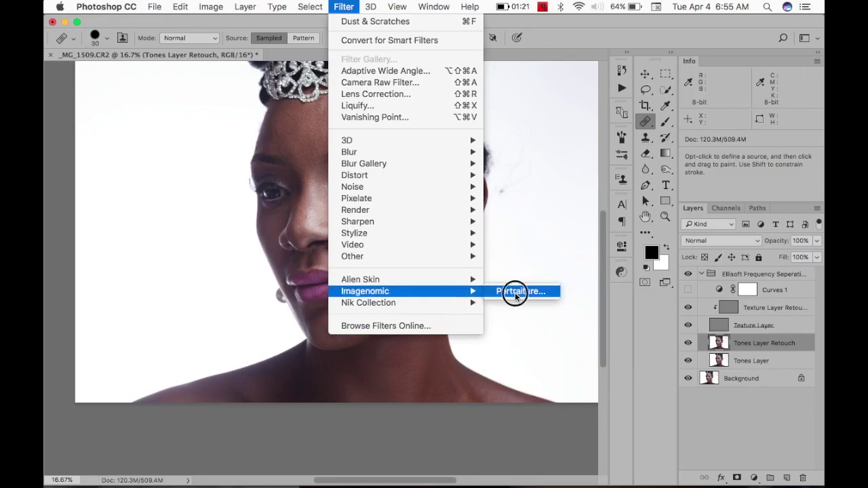
{"action": "left_click", "coordinate": [513, 292]}
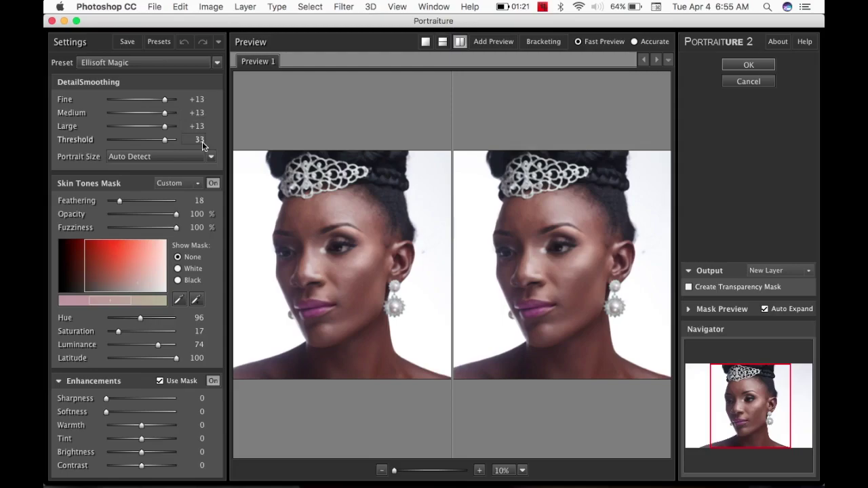
{"action": "left_click", "coordinate": [197, 299]}
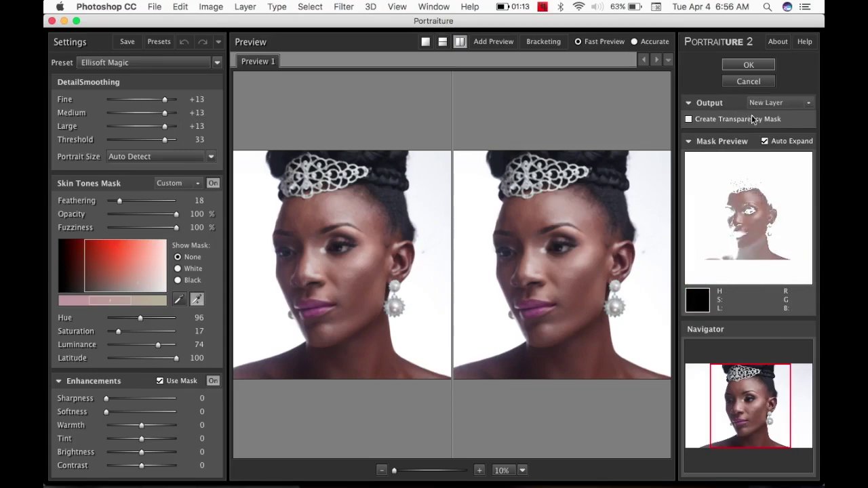
{"action": "left_click", "coordinate": [749, 66]}
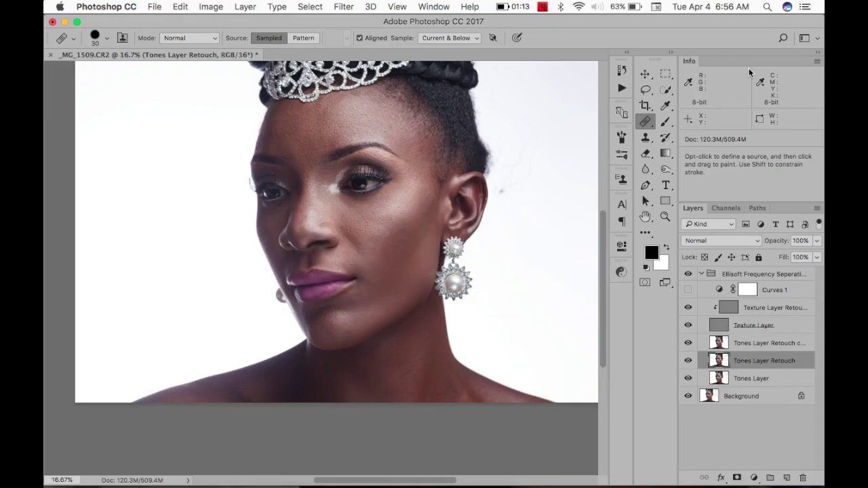
- Blend the forehead tones on the Tones Layer Retouch copy with the Mixer Brush, varying its size between 175 and 250
{"action": "left_click", "coordinate": [748, 344]}
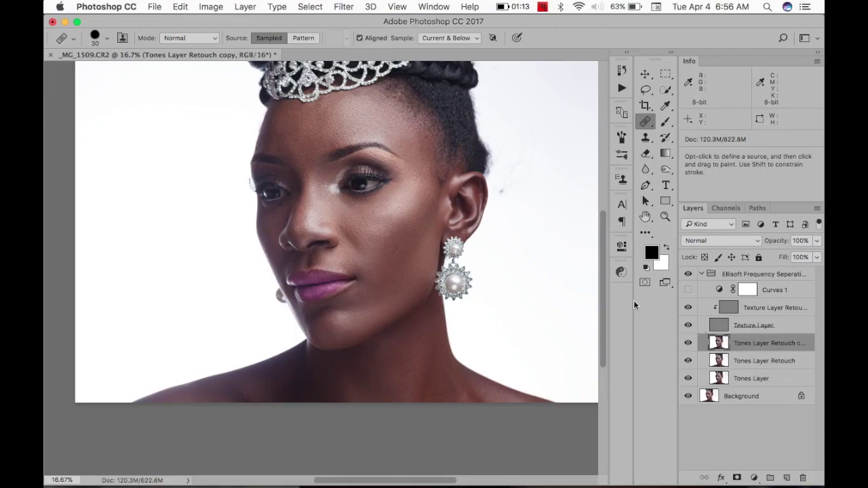
{"action": "left_click", "coordinate": [664, 122]}
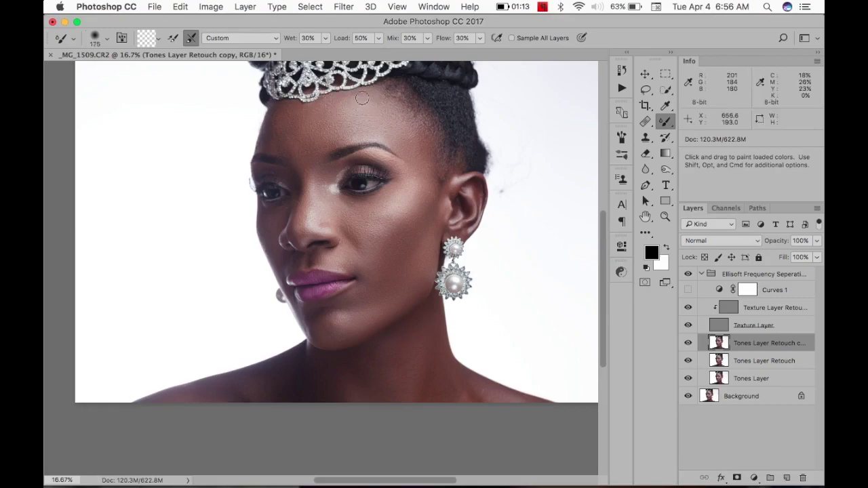
{"action": "key", "text": "bracketright"}
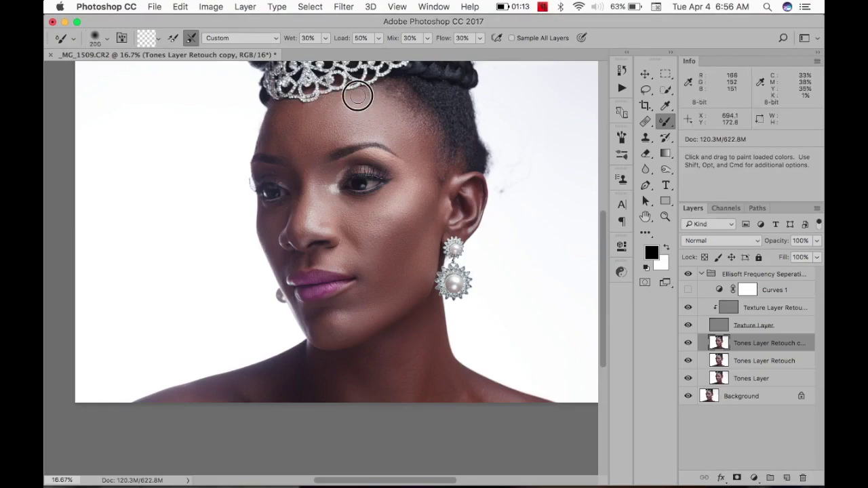
{"action": "key", "text": "bracketright"}
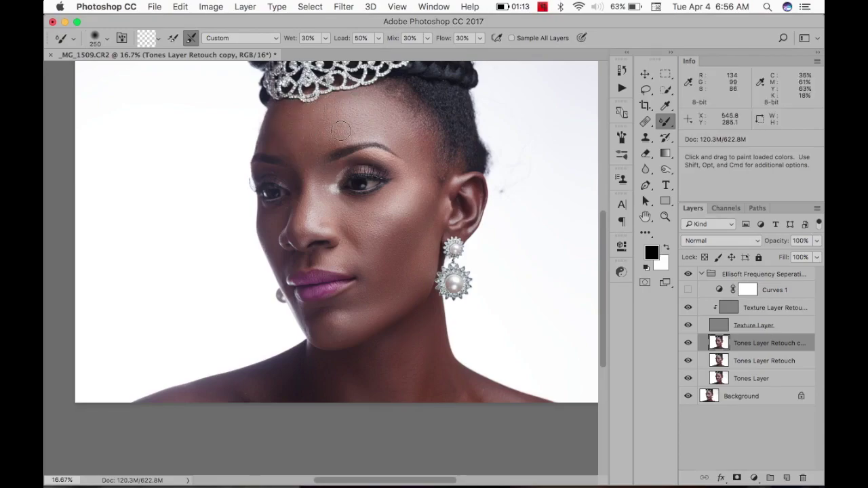
{"action": "key", "text": "bracketleft"}
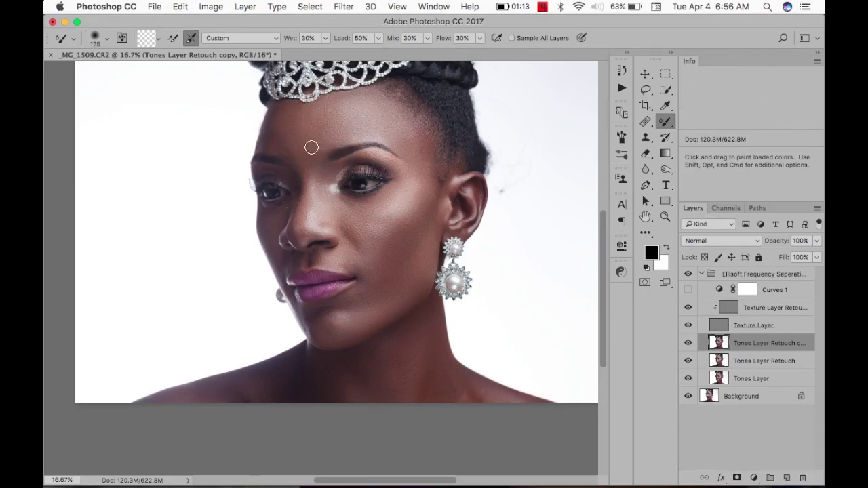
- Blend the tones along the temple, around the near eye and across the cheek with the Mixer Brush
{"action": "key", "text": "bracketright"}
{"action": "mouse_move", "coordinate": [416, 140]}
{"action": "left_mouse_down"}
{"action": "mouse_move", "coordinate": [413, 189]}
{"action": "mouse_move", "coordinate": [368, 233]}
{"action": "mouse_move", "coordinate": [389, 227]}
{"action": "mouse_move", "coordinate": [379, 226]}
{"action": "mouse_move", "coordinate": [390, 198]}
{"action": "left_mouse_up"}
{"action": "key", "text": "bracketleft"}
{"action": "key", "text": "bracketleft"}
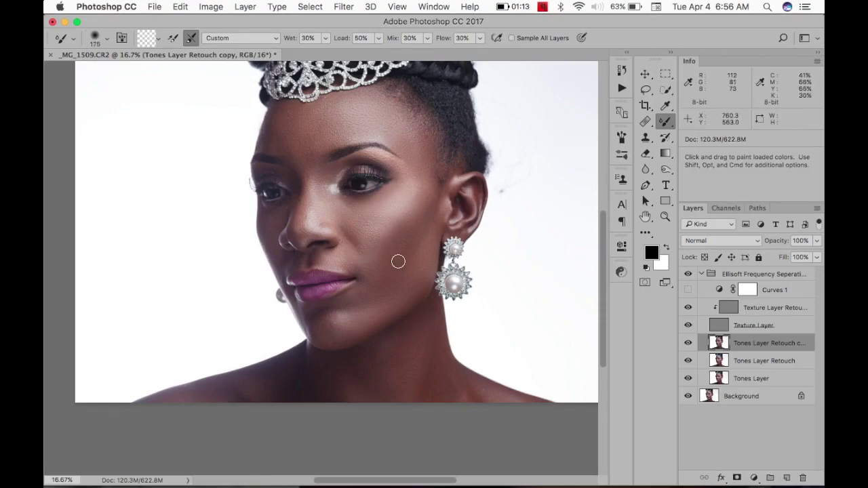
{"action": "key", "text": "bracketright"}
{"action": "key", "text": "bracketright"}
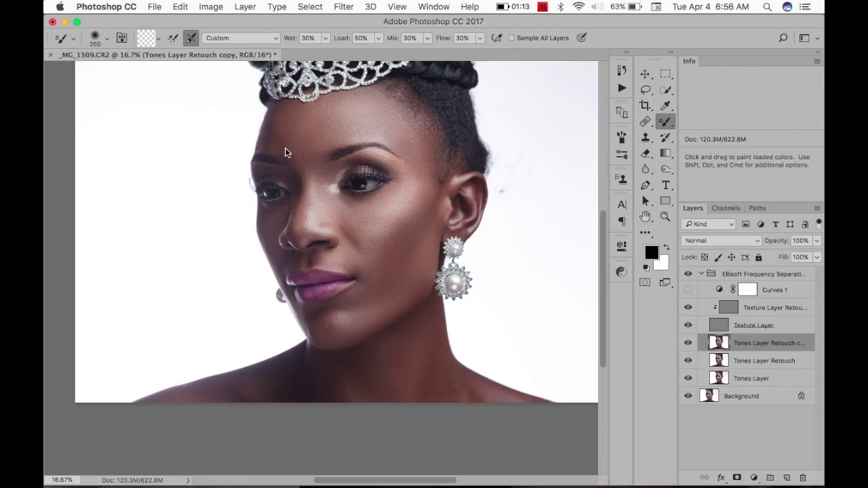
- Blend the remaining facial tones with the Mixer Brush enlarged up to 400, and collapse the frequency separation group
{"action": "key", "text": "bracketleft"}
{"action": "key", "text": "bracketright"}
{"action": "key", "text": "bracketright"}
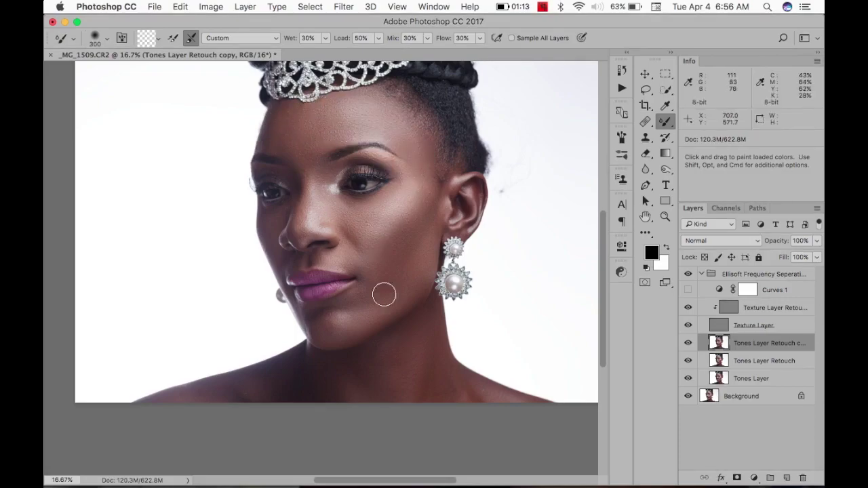
{"action": "key", "text": "bracketright"}
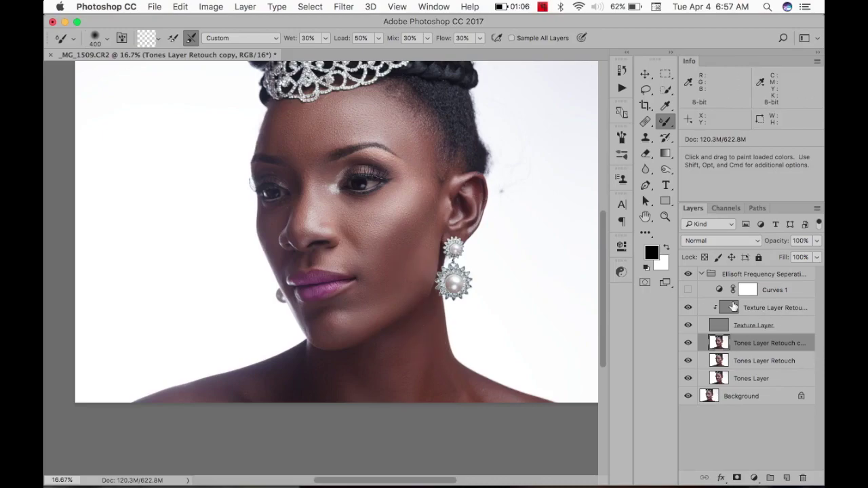
{"action": "left_click", "coordinate": [702, 274]}
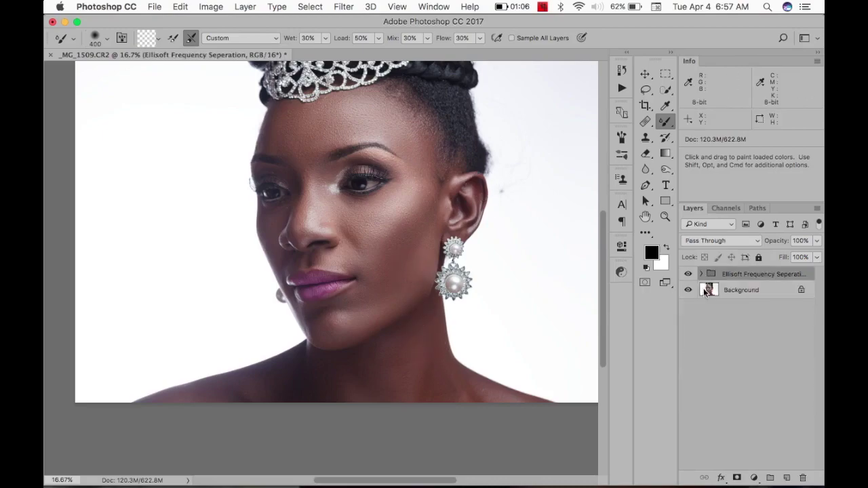
- Add a Black & White help layer and a Curves dodge and burn layer group from Ultimate Retouch
{"action": "left_click", "coordinate": [621, 272]}
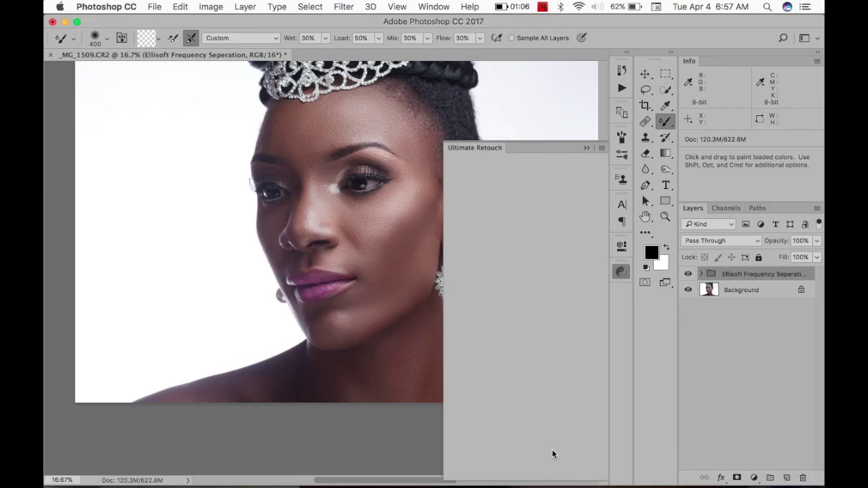
{"action": "left_click", "coordinate": [500, 394]}
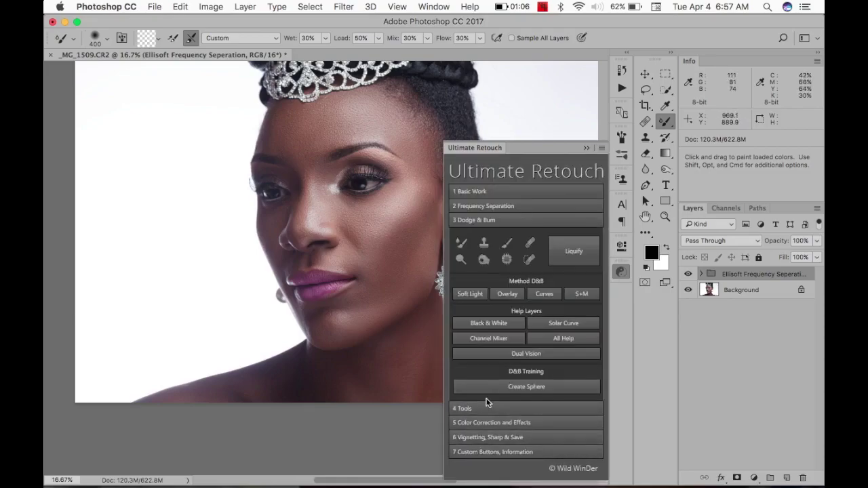
{"action": "left_click", "coordinate": [503, 324]}
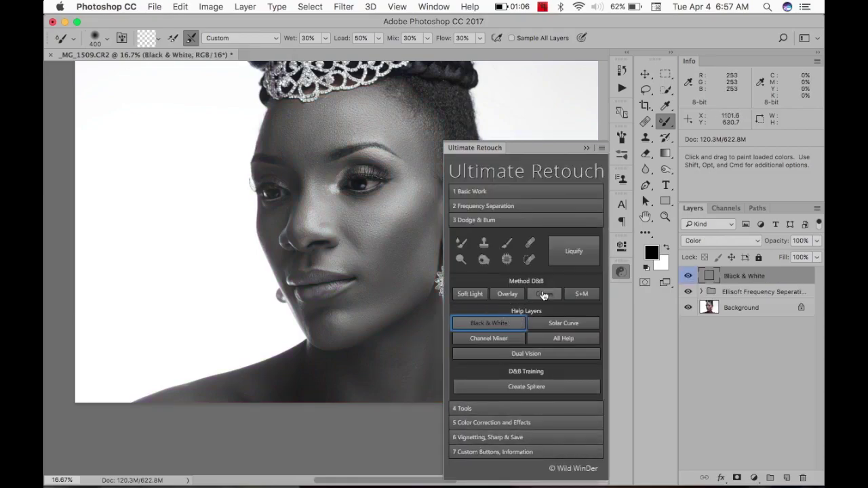
{"action": "left_click", "coordinate": [543, 294]}
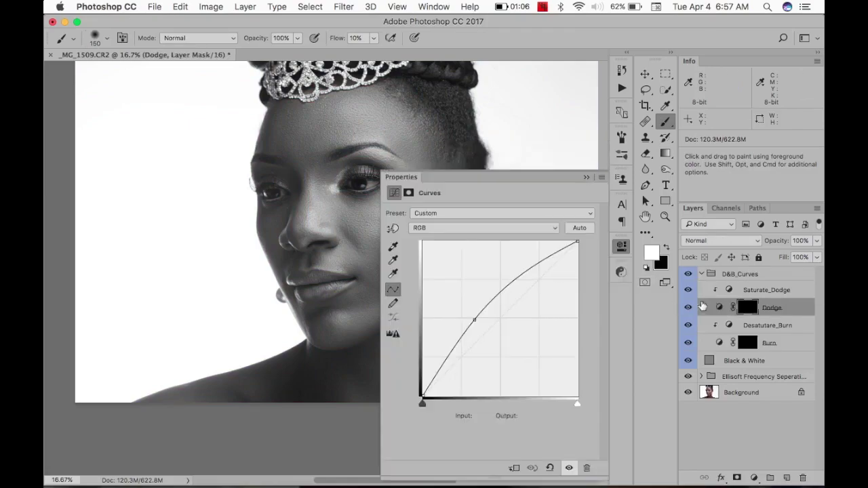
{"action": "left_click", "coordinate": [585, 177]}
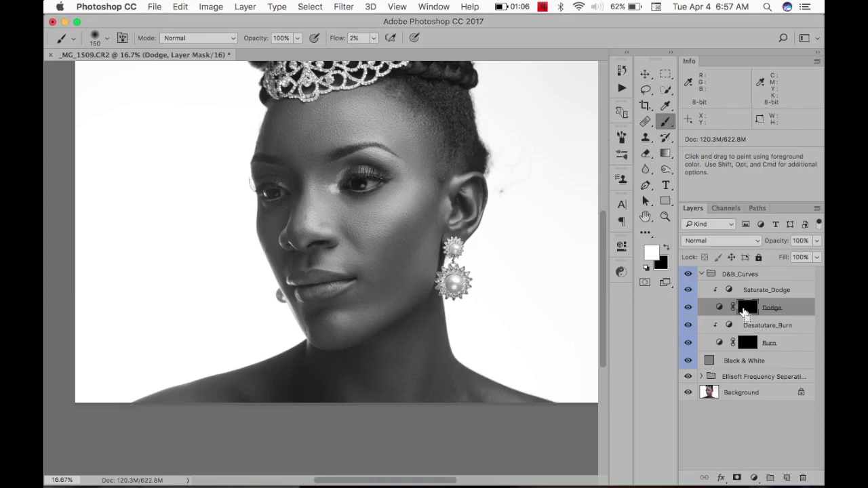
- Dodge the uneven dark patches on the cheek, painting white on the Dodge mask with a size 125 brush at 2% flow
{"action": "key", "text": "super+plus"}
{"action": "key", "text": "super+plus"}
{"action": "key", "text": "super+plus"}
{"action": "key", "text": "["}
{"action": "key", "text": "["}
{"action": "key", "text": "]"}
{"action": "mouse_move", "coordinate": [391, 166]}
{"action": "left_mouse_down"}
{"action": "mouse_move", "coordinate": [426, 202]}
{"action": "mouse_move", "coordinate": [398, 170]}
{"action": "mouse_move", "coordinate": [423, 201]}
{"action": "mouse_move", "coordinate": [410, 193]}
{"action": "mouse_move", "coordinate": [410, 179]}
{"action": "mouse_move", "coordinate": [392, 168]}
{"action": "mouse_move", "coordinate": [422, 203]}
{"action": "mouse_move", "coordinate": [395, 160]}
{"action": "mouse_move", "coordinate": [416, 201]}
{"action": "left_mouse_up"}
{"action": "left_click_drag", "start_coordinate": [378, 153], "coordinate": [413, 209]}
{"action": "left_click_drag", "start_coordinate": [398, 175], "coordinate": [434, 217]}
- Dodge small dark spots on the face with a finer brush, sized between 35 and 60
{"action": "key", "text": "space"}
{"action": "left_click_drag", "start_coordinate": [459, 253], "coordinate": [369, 318]}
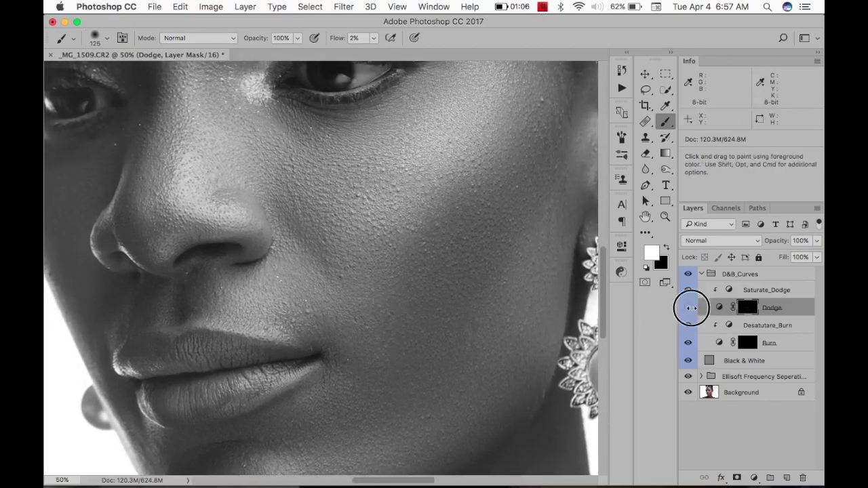
{"action": "key", "text": "space"}
{"action": "mouse_move", "coordinate": [399, 229]}
{"action": "left_mouse_down"}
{"action": "mouse_move", "coordinate": [421, 187]}
{"action": "mouse_move", "coordinate": [436, 111]}
{"action": "left_mouse_up"}
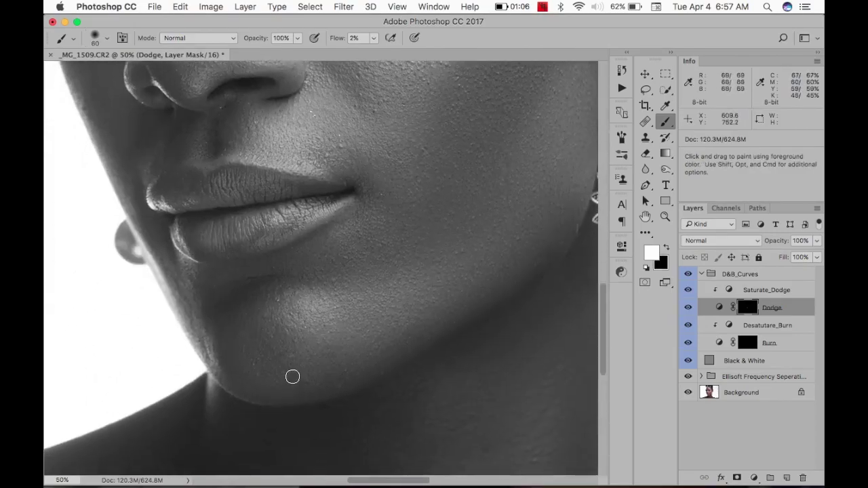
{"action": "key", "text": "bracketleft"}
{"action": "key", "text": "space"}
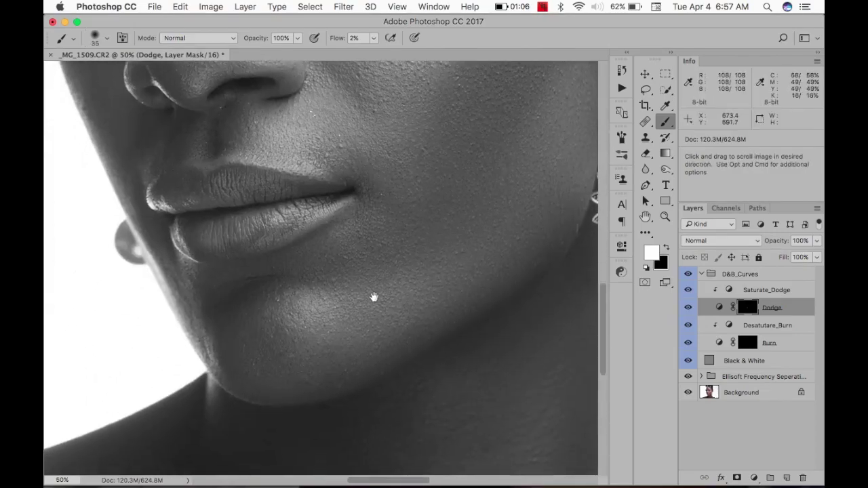
{"action": "left_click_drag", "start_coordinate": [372, 296], "coordinate": [423, 480]}
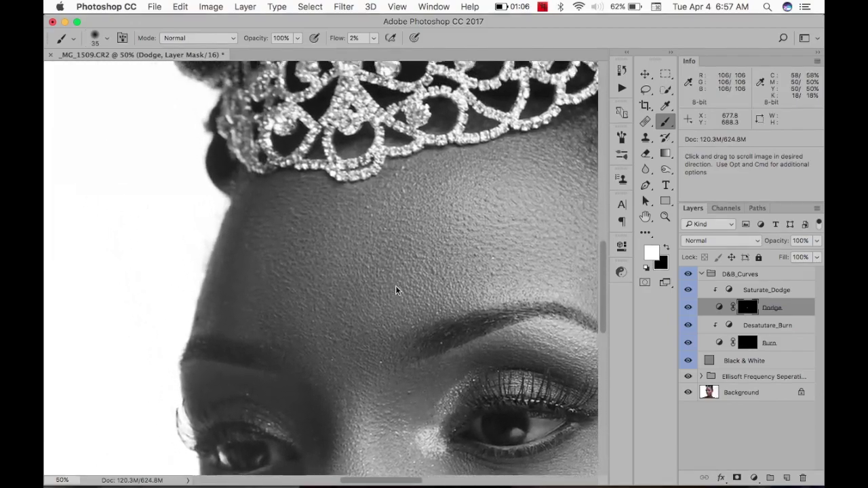
{"action": "mouse_move", "coordinate": [396, 287]}
{"action": "left_mouse_down"}
{"action": "mouse_move", "coordinate": [379, 134]}
{"action": "mouse_move", "coordinate": [299, 65]}
{"action": "left_mouse_up"}
{"action": "key", "text": "bracketright"}
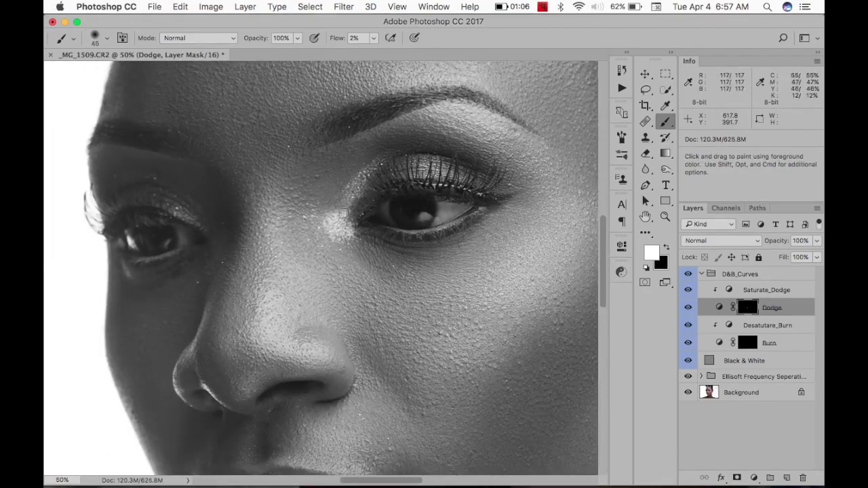
- Lighten the shadows under both eyes on the Dodge mask, varying the brush size between 90 and 125
{"action": "mouse_move", "coordinate": [384, 246]}
{"action": "left_mouse_down"}
{"action": "mouse_move", "coordinate": [418, 248]}
{"action": "mouse_move", "coordinate": [372, 246]}
{"action": "mouse_move", "coordinate": [429, 247]}
{"action": "mouse_move", "coordinate": [365, 246]}
{"action": "mouse_move", "coordinate": [456, 251]}
{"action": "mouse_move", "coordinate": [348, 247]}
{"action": "mouse_move", "coordinate": [429, 250]}
{"action": "mouse_move", "coordinate": [373, 254]}
{"action": "mouse_move", "coordinate": [449, 244]}
{"action": "left_mouse_up"}
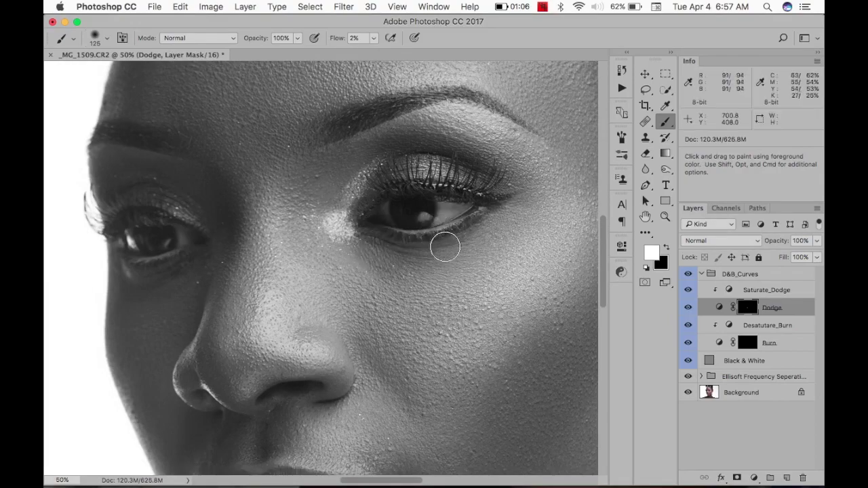
{"action": "key", "text": "bracketleft"}
{"action": "key", "text": "bracketleft"}
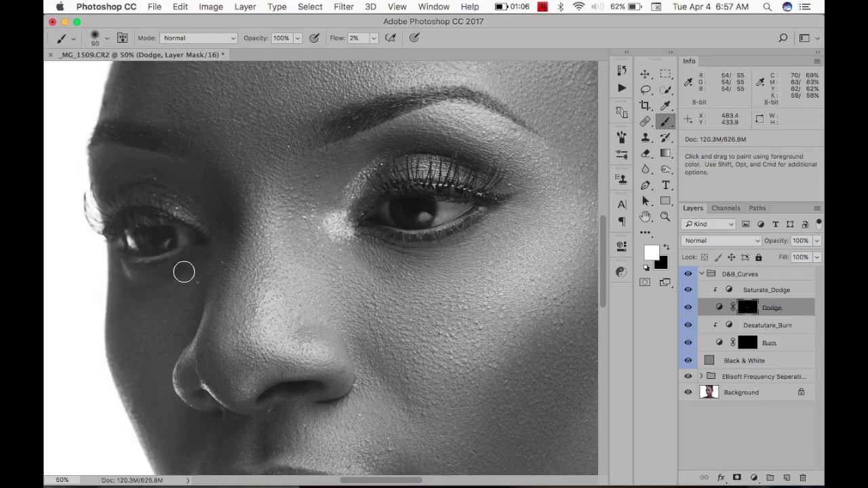
{"action": "left_click_drag", "start_coordinate": [125, 283], "coordinate": [202, 283]}
{"action": "key", "text": "bracketright"}
{"action": "key", "text": "bracketright"}
{"action": "key", "text": "bracketright"}
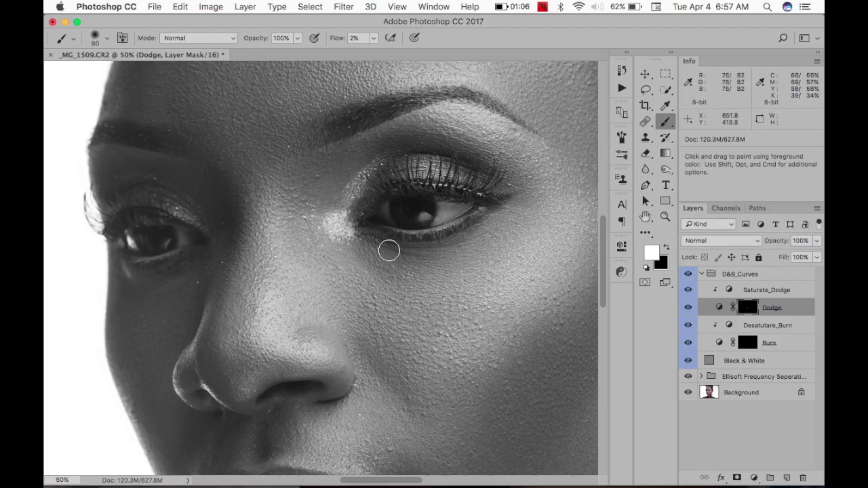
- Examine the dodged skin from the eyes down to the chin and neck, ending on the full portrait
{"action": "key", "text": "space"}
{"action": "left_click_drag", "start_coordinate": [502, 281], "coordinate": [501, 139]}
{"action": "key", "text": "space"}
{"action": "left_click_drag", "start_coordinate": [476, 205], "coordinate": [178, 246]}
{"action": "left_click_drag", "start_coordinate": [345, 171], "coordinate": [398, 183]}
{"action": "mouse_move", "coordinate": [304, 272]}
{"action": "left_mouse_down"}
{"action": "mouse_move", "coordinate": [474, 84]}
{"action": "mouse_move", "coordinate": [657, 97]}
{"action": "mouse_move", "coordinate": [692, 207]}
{"action": "mouse_move", "coordinate": [427, 22]}
{"action": "left_mouse_up"}
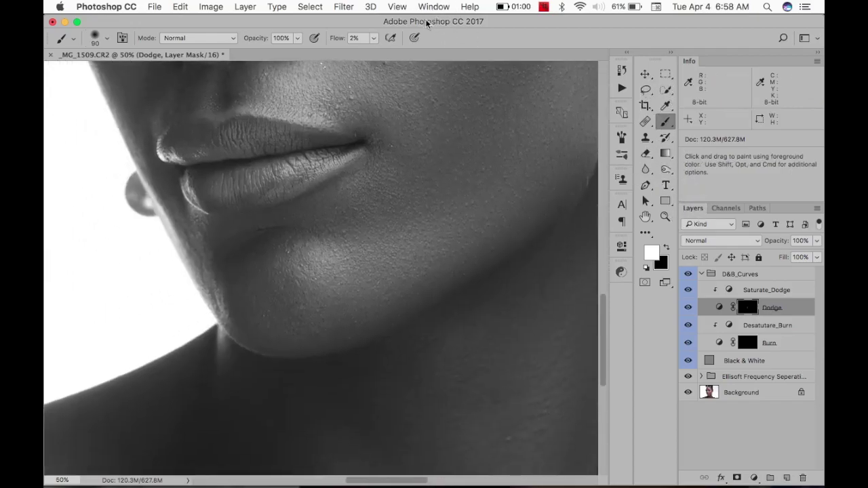
{"action": "key", "text": "space"}
{"action": "left_click_drag", "start_coordinate": [360, 161], "coordinate": [458, 481]}
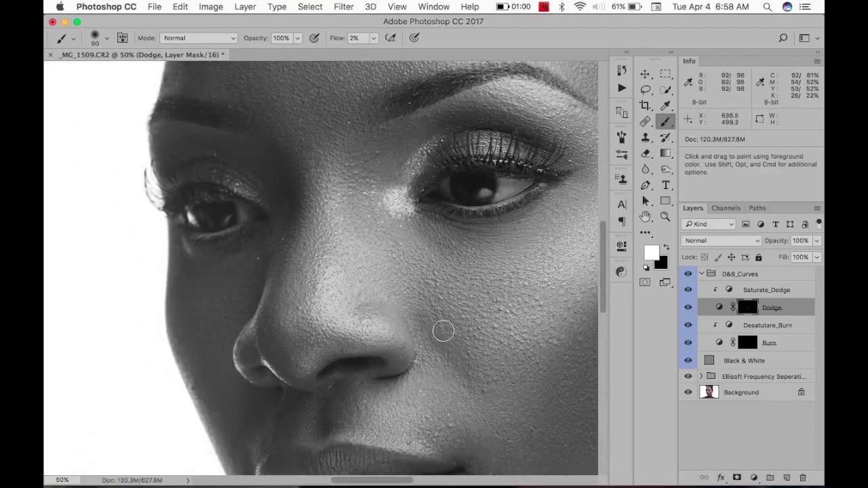
{"action": "left_click_drag", "start_coordinate": [470, 269], "coordinate": [395, 216]}
{"action": "scroll", "coordinate": [395, 216], "scroll_direction": "down", "scroll_amount": 2}
{"action": "key", "text": "super+0"}
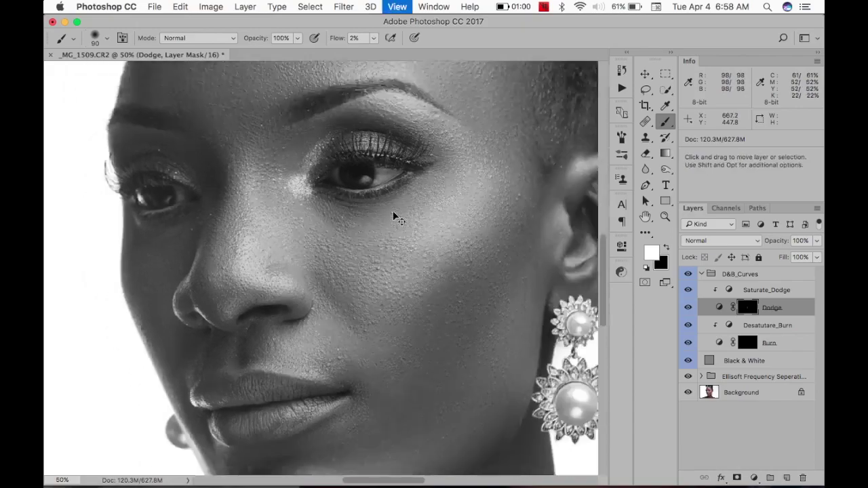
{"action": "scroll", "coordinate": [393, 213], "scroll_direction": "up", "scroll_amount": 1}
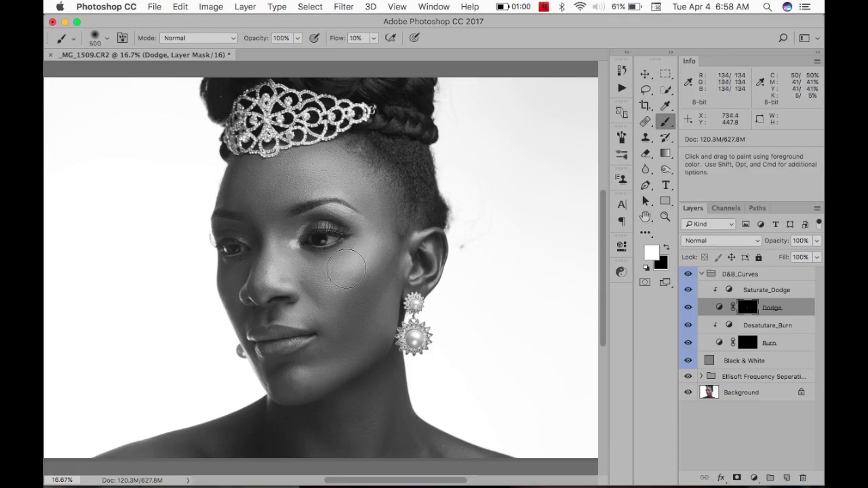
- Dodge the highlight on the cheek below the near eye with a large soft brush at 10% flow
{"action": "key", "text": "bracketright"}
{"action": "key", "text": "bracketright"}
{"action": "key", "text": "bracketright"}
{"action": "key", "text": "bracketleft"}
{"action": "key", "text": "bracketleft"}
{"action": "mouse_move", "coordinate": [335, 278]}
{"action": "left_mouse_down"}
{"action": "mouse_move", "coordinate": [349, 258]}
{"action": "mouse_move", "coordinate": [308, 251]}
{"action": "left_mouse_up"}
- Dodge the forehead highlights on the Dodge mask, varying the brush size between 300 and 600
{"action": "key", "text": "bracketright"}
{"action": "key", "text": "bracketright"}
{"action": "key", "text": "bracketright"}
{"action": "key", "text": "bracketright"}
{"action": "key", "text": "bracketright"}
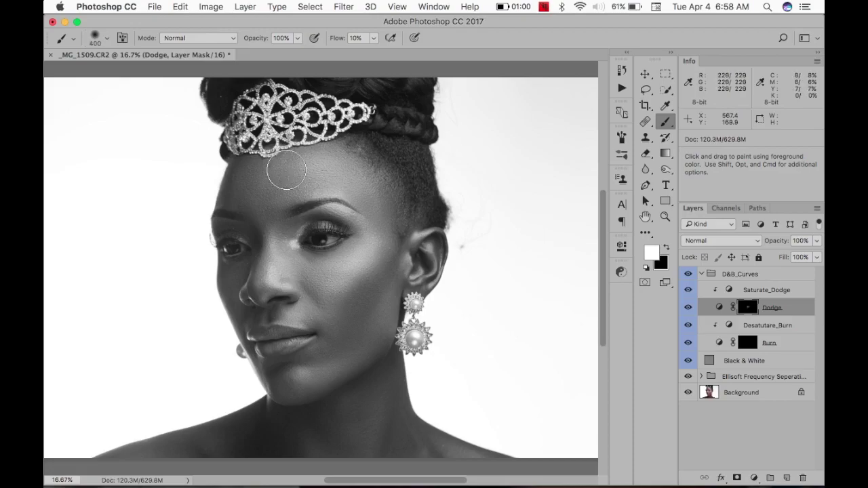
{"action": "left_click_drag", "start_coordinate": [324, 175], "coordinate": [268, 192]}
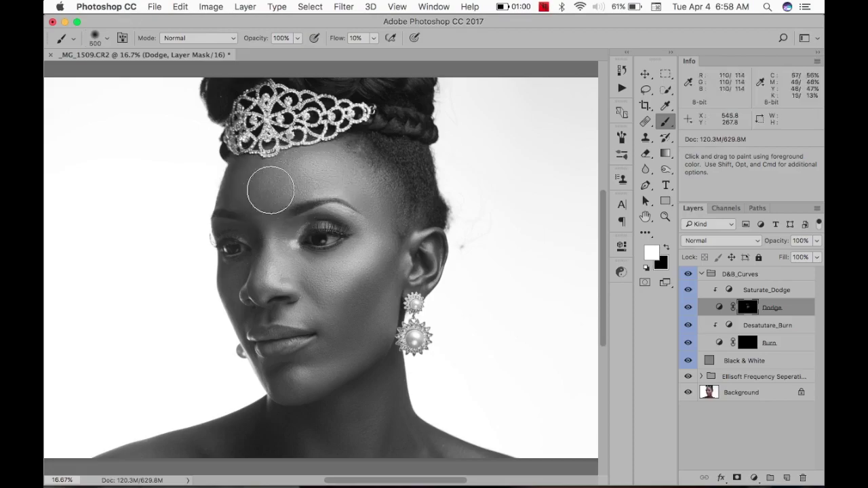
{"action": "key", "text": "bracketleft"}
{"action": "left_click_drag", "start_coordinate": [329, 172], "coordinate": [265, 192]}
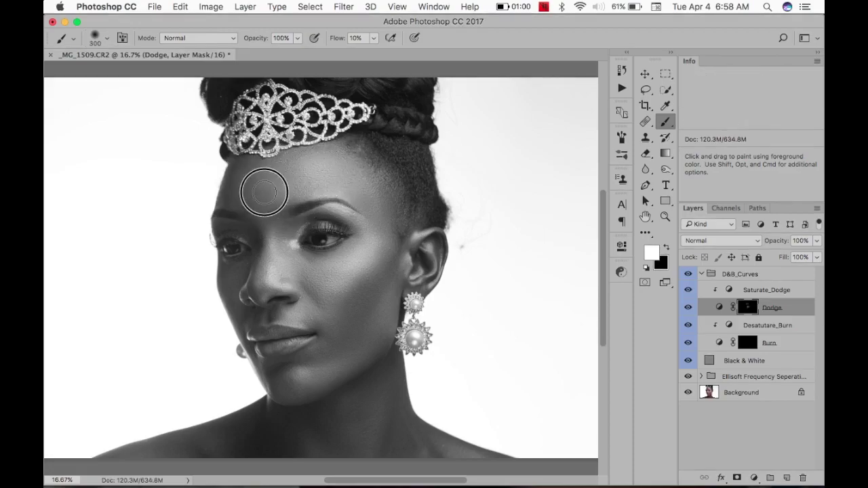
{"action": "left_click_drag", "start_coordinate": [328, 156], "coordinate": [264, 185]}
{"action": "left_click", "coordinate": [284, 197]}
- Dodge the highlight along the nose bridge with a smaller brush
{"action": "key", "text": "bracketleft"}
- Dodge the chin highlight and the edge of the lower lip, reducing the brush size to 60 for the lip
{"action": "key", "text": "bracketleft"}
{"action": "key", "text": "bracketleft"}
{"action": "mouse_move", "coordinate": [278, 238]}
{"action": "left_mouse_down"}
{"action": "mouse_move", "coordinate": [266, 284]}
{"action": "mouse_move", "coordinate": [298, 282]}
{"action": "left_mouse_up"}
{"action": "key", "text": "bracketleft"}
{"action": "key", "text": "bracketleft"}
{"action": "key", "text": "bracketleft"}
{"action": "key", "text": "bracketright"}
{"action": "key", "text": "bracketright"}
{"action": "key", "text": "bracketright"}
{"action": "key", "text": "bracketright"}
{"action": "key", "text": "bracketleft"}
{"action": "key", "text": "bracketleft"}
{"action": "mouse_move", "coordinate": [291, 379]}
{"action": "left_mouse_down"}
{"action": "mouse_move", "coordinate": [281, 348]}
{"action": "mouse_move", "coordinate": [296, 344]}
{"action": "mouse_move", "coordinate": [279, 344]}
{"action": "mouse_move", "coordinate": [296, 341]}
{"action": "left_mouse_up"}
{"action": "key", "text": "bracketleft"}
{"action": "key", "text": "bracketleft"}
{"action": "key", "text": "bracketleft"}
{"action": "key", "text": "bracketleft"}
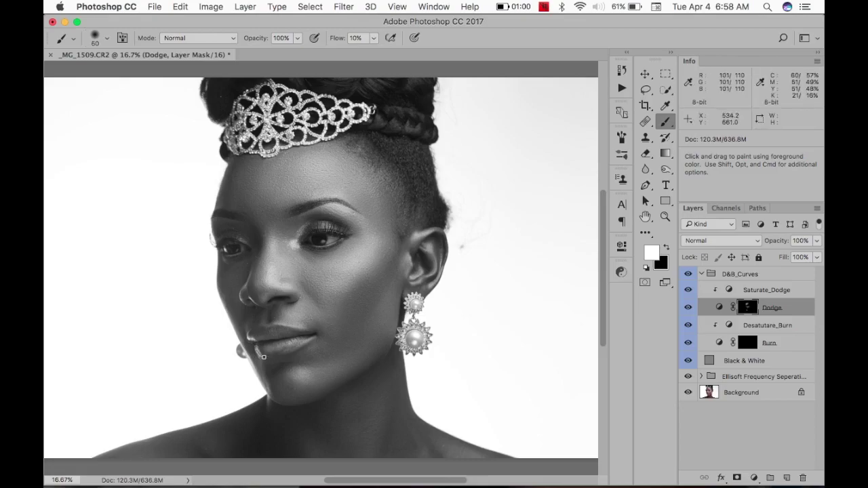
- Burn the top of the forehead along the hairline on the Burn mask with an enlarged brush
{"action": "left_click", "coordinate": [746, 343]}
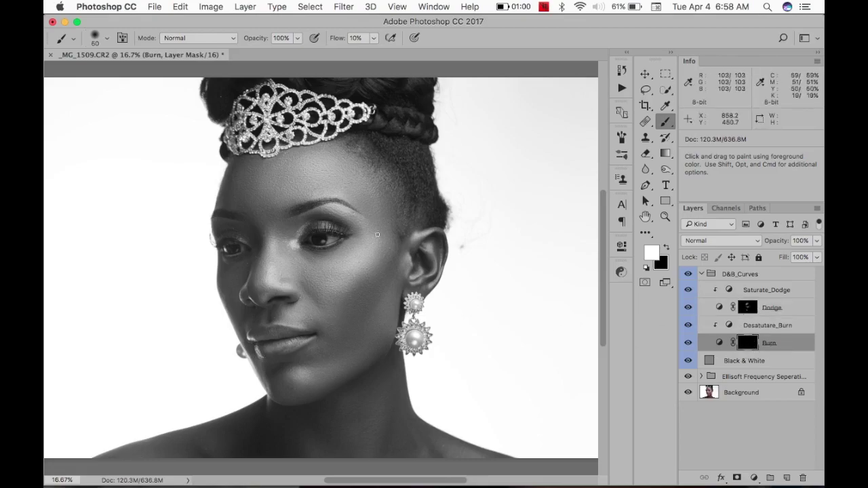
{"action": "key", "text": "bracketright"}
{"action": "key", "text": "bracketright"}
{"action": "key", "text": "bracketright"}
{"action": "key", "text": "bracketright"}
{"action": "mouse_move", "coordinate": [365, 145]}
{"action": "left_mouse_down"}
{"action": "mouse_move", "coordinate": [415, 182]}
{"action": "mouse_move", "coordinate": [413, 213]}
{"action": "mouse_move", "coordinate": [405, 208]}
{"action": "mouse_move", "coordinate": [389, 146]}
{"action": "mouse_move", "coordinate": [413, 173]}
{"action": "mouse_move", "coordinate": [421, 219]}
{"action": "mouse_move", "coordinate": [408, 155]}
{"action": "mouse_move", "coordinate": [449, 213]}
{"action": "mouse_move", "coordinate": [430, 214]}
{"action": "mouse_move", "coordinate": [398, 151]}
{"action": "mouse_move", "coordinate": [343, 135]}
{"action": "mouse_move", "coordinate": [241, 150]}
{"action": "left_mouse_up"}
- Burn the area between the near eyebrow and eyelid with a size 150 brush
{"action": "key", "text": "bracketleft"}
{"action": "key", "text": "bracketleft"}
{"action": "key", "text": "bracketleft"}
{"action": "key", "text": "bracketleft"}
{"action": "key", "text": "bracketleft"}
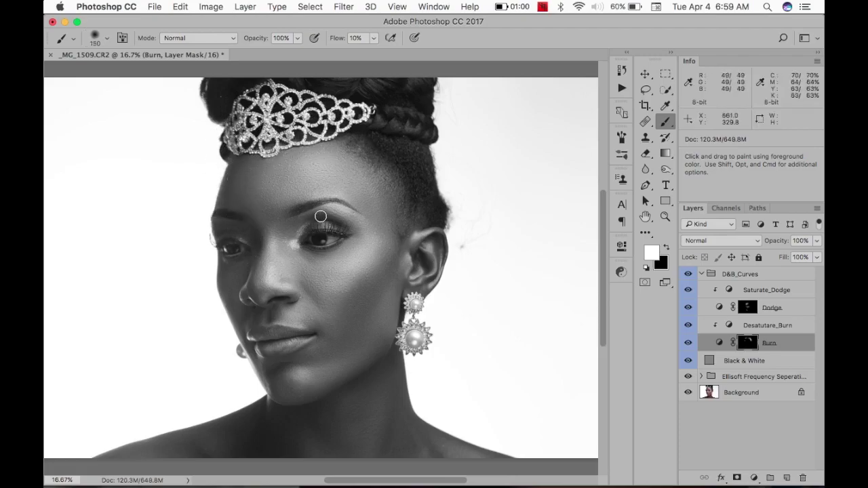
{"action": "mouse_move", "coordinate": [291, 206]}
{"action": "left_mouse_down"}
{"action": "mouse_move", "coordinate": [329, 201]}
{"action": "mouse_move", "coordinate": [324, 222]}
{"action": "mouse_move", "coordinate": [352, 229]}
{"action": "mouse_move", "coordinate": [330, 225]}
{"action": "left_mouse_up"}
- Burn the shadows around the base of the nose and below the lower lip with a brush of about size 175
{"action": "key", "text": "bracketright"}
{"action": "key", "text": "bracketright"}
{"action": "key", "text": "bracketleft"}
{"action": "key", "text": "bracketleft"}
{"action": "key", "text": "bracketleft"}
{"action": "key", "text": "bracketleft"}
{"action": "key", "text": "bracketright"}
{"action": "key", "text": "bracketright"}
{"action": "key", "text": "bracketright"}
{"action": "left_click_drag", "start_coordinate": [290, 298], "coordinate": [265, 299]}
{"action": "left_click", "coordinate": [244, 292]}
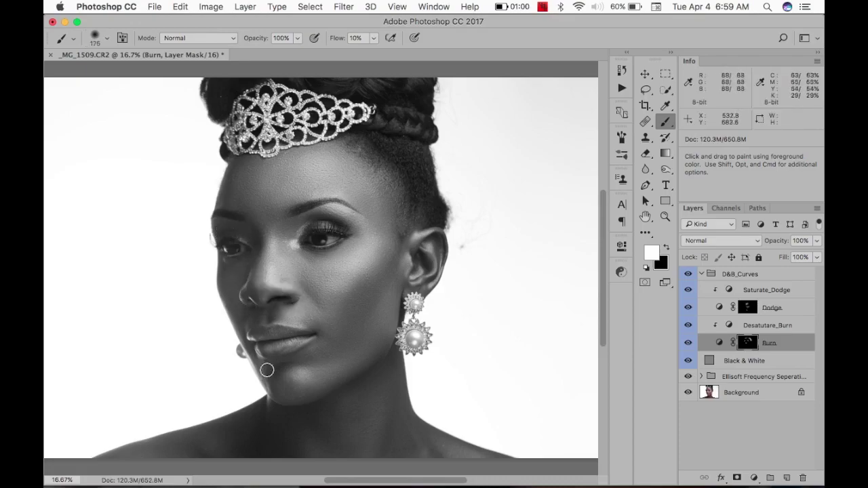
{"action": "left_click_drag", "start_coordinate": [269, 372], "coordinate": [300, 366]}
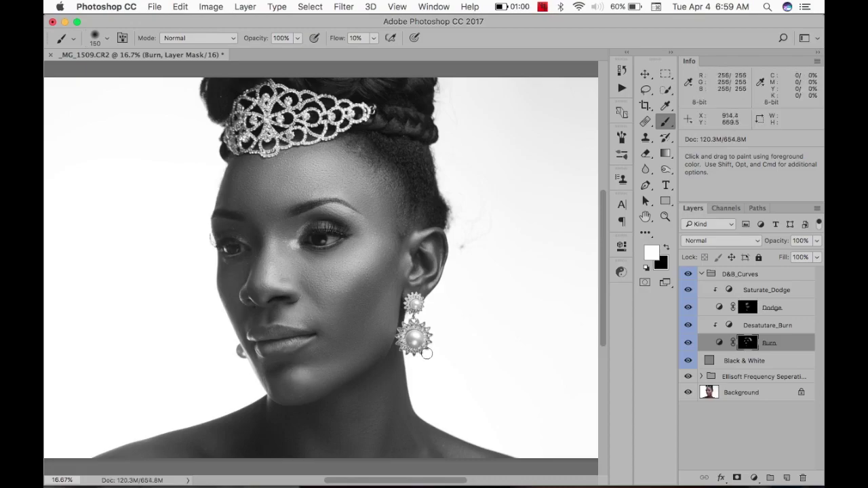
- Burn the side of the face near the ear with a size 500 brush at 5% flow, and return to 10% flow and size 200
{"action": "key", "text": "shift"}
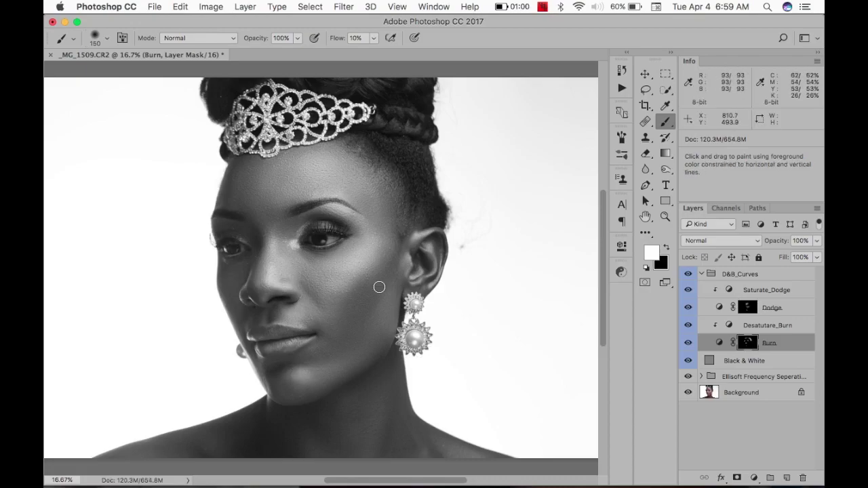
{"action": "key", "text": "shift"}
{"action": "key", "text": "shift+0"}
{"action": "key", "text": "shift+5"}
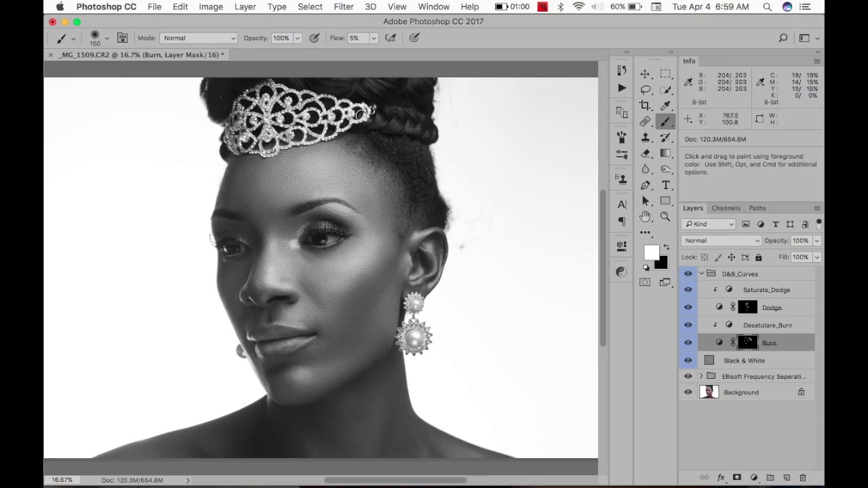
{"action": "key", "text": "bracketright"}
{"action": "key", "text": "bracketright"}
{"action": "key", "text": "bracketright"}
{"action": "key", "text": "bracketright"}
{"action": "key", "text": "bracketright"}
{"action": "key", "text": "bracketright"}
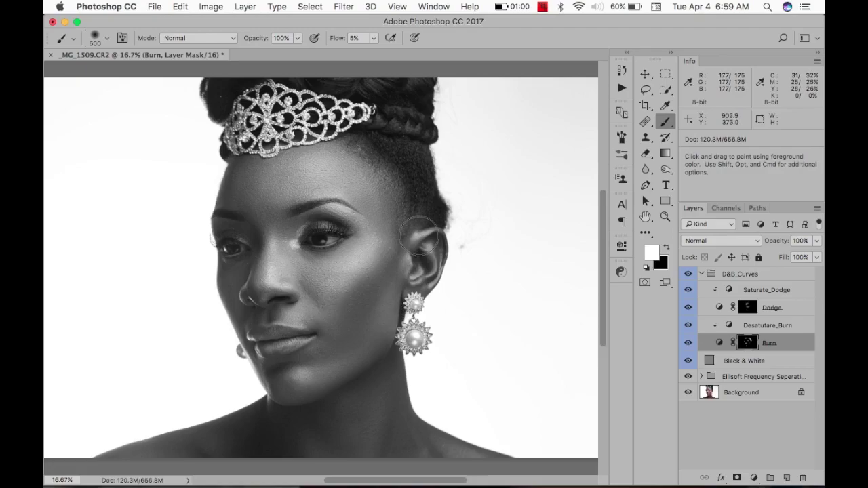
{"action": "key", "text": "shift+1"}
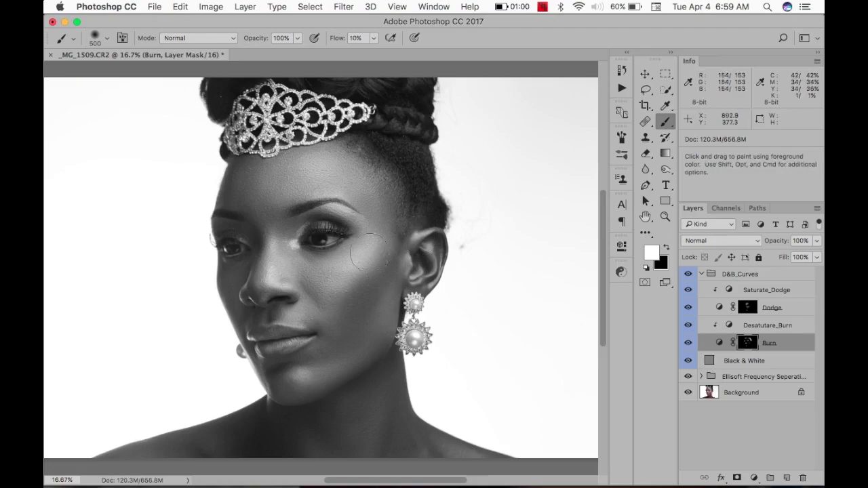
{"action": "key", "text": "bracketleft"}
{"action": "key", "text": "bracketleft"}
{"action": "key", "text": "bracketleft"}
{"action": "key", "text": "bracketleft"}
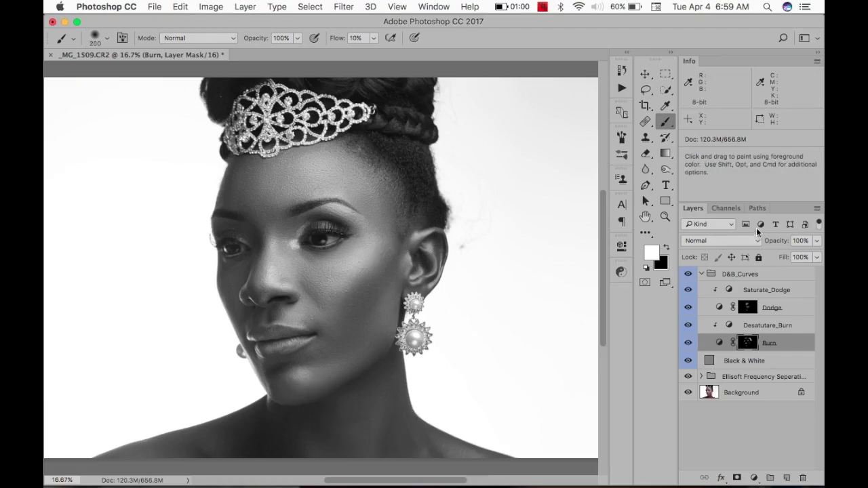
- Compare the portrait with and without the D&B_Curves group, and hide the Black & White help layer
{"action": "left_click", "coordinate": [689, 273]}
{"action": "left_click", "coordinate": [688, 274]}
{"action": "left_click", "coordinate": [688, 274]}
{"action": "left_click", "coordinate": [688, 274]}
- Stamp the visible layers above the D&B_Curves group and merge everything above the Background into one layer
{"action": "left_click", "coordinate": [749, 276]}
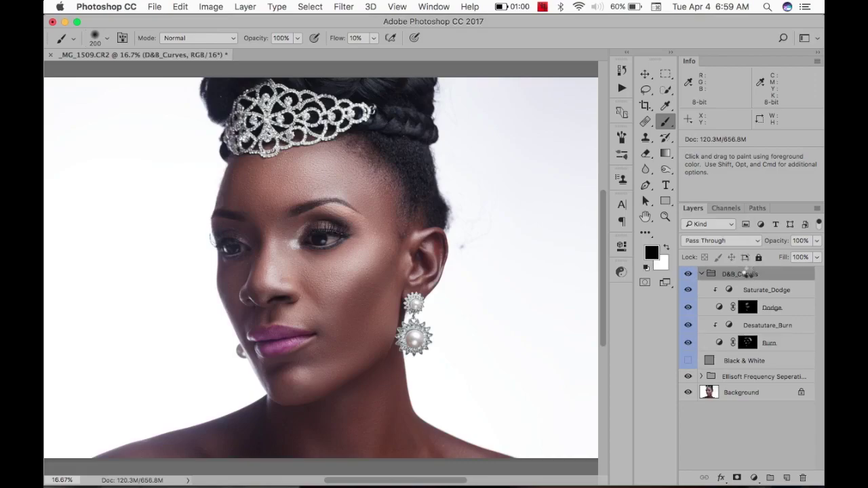
{"action": "key", "text": "super+alt+shift+e"}
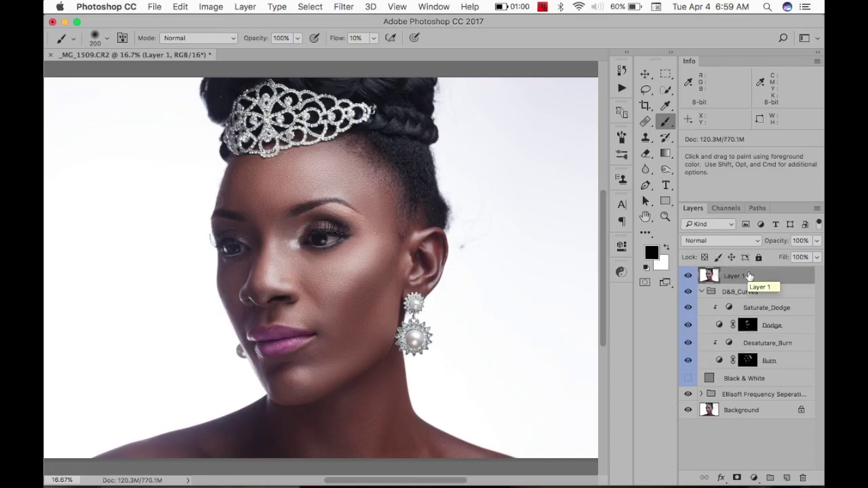
{"action": "left_click", "coordinate": [744, 396], "text": "shift"}
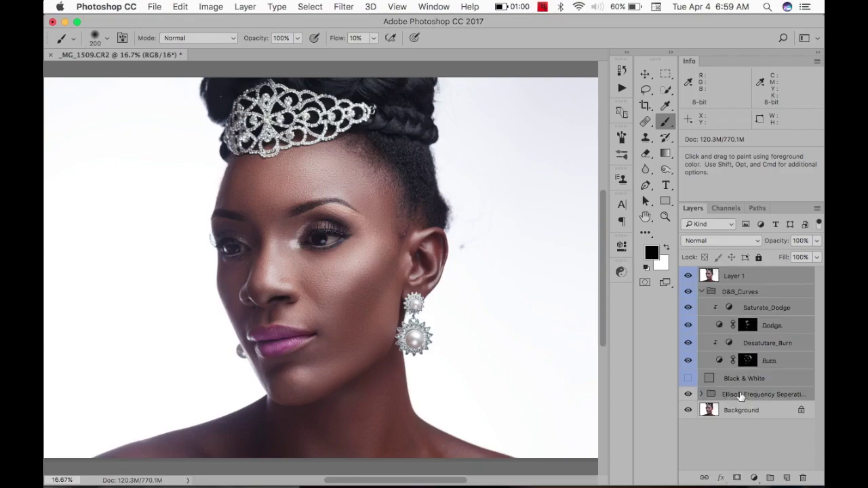
{"action": "key", "text": "super+g"}
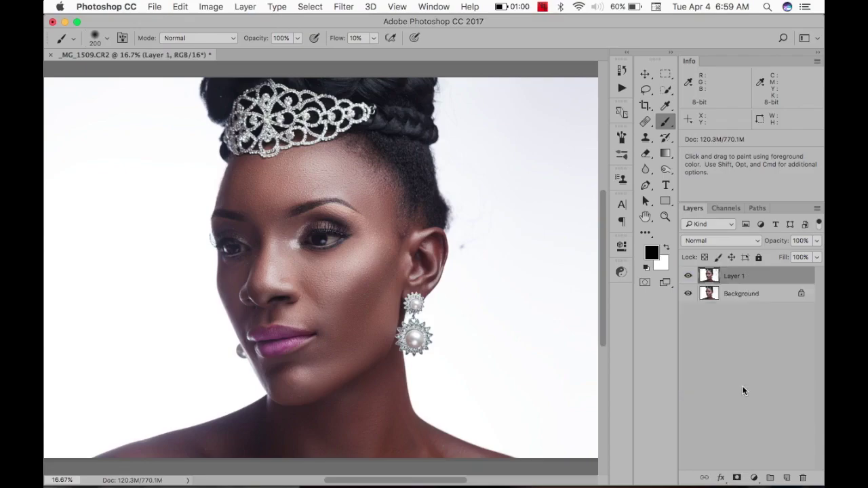
- Run the Magic Eyes retouching action on the portrait layer and expand the group it creates
{"action": "left_click", "coordinate": [622, 88]}
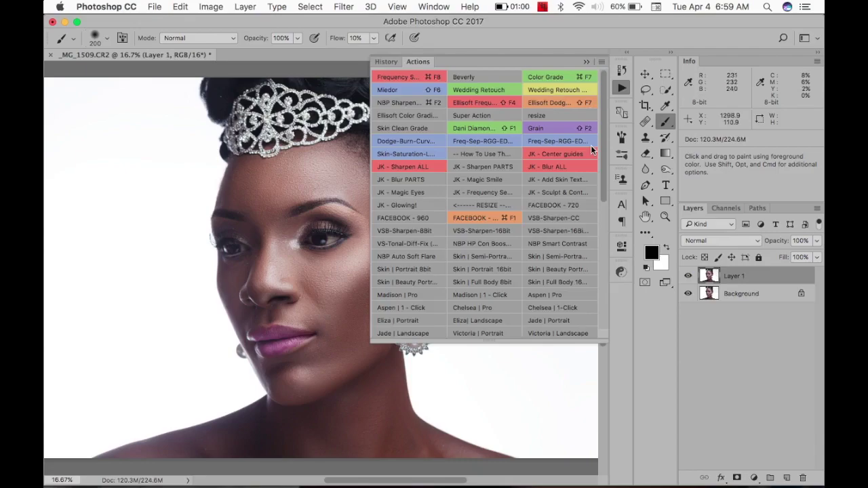
{"action": "left_click_drag", "start_coordinate": [605, 140], "coordinate": [594, 333]}
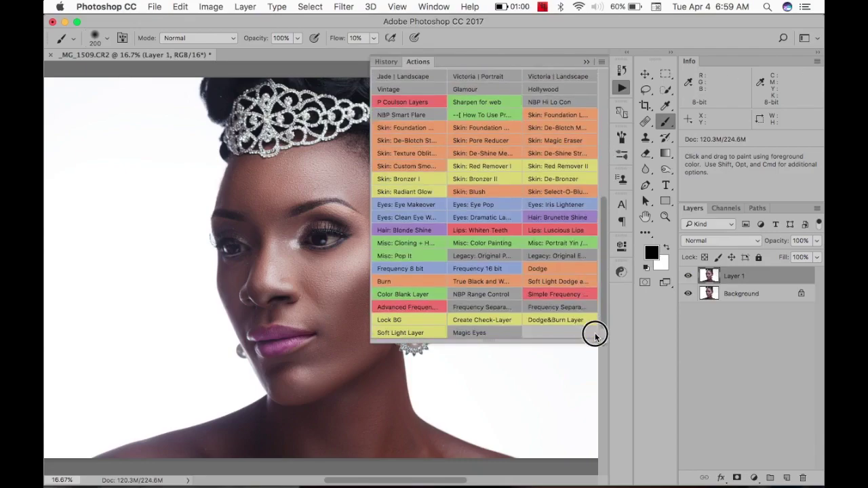
{"action": "left_click", "coordinate": [549, 319]}
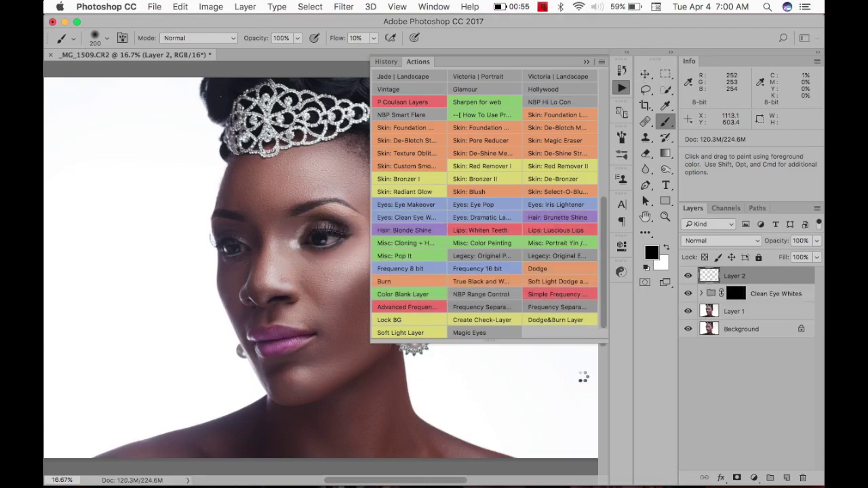
{"action": "left_click", "coordinate": [586, 62]}
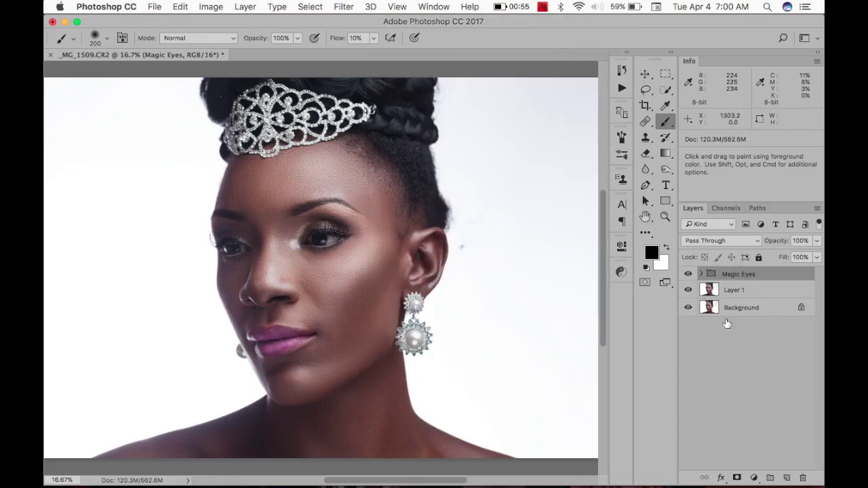
{"action": "left_click", "coordinate": [700, 274]}
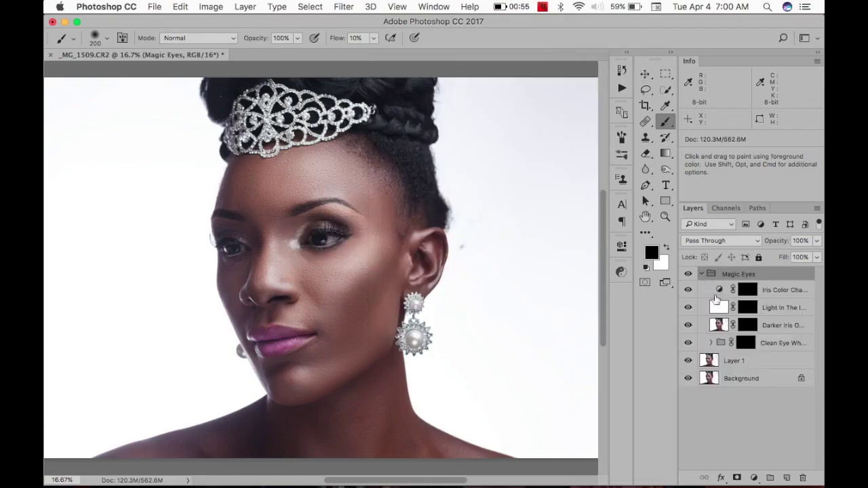
- Paint white on the Clean Eye Whites mask over the white of the nearer eye with a brush of about size 40
{"action": "left_click", "coordinate": [744, 344]}
{"action": "key", "text": "super+plus"}
{"action": "key", "text": "super+plus"}
{"action": "key", "text": "super+plus"}
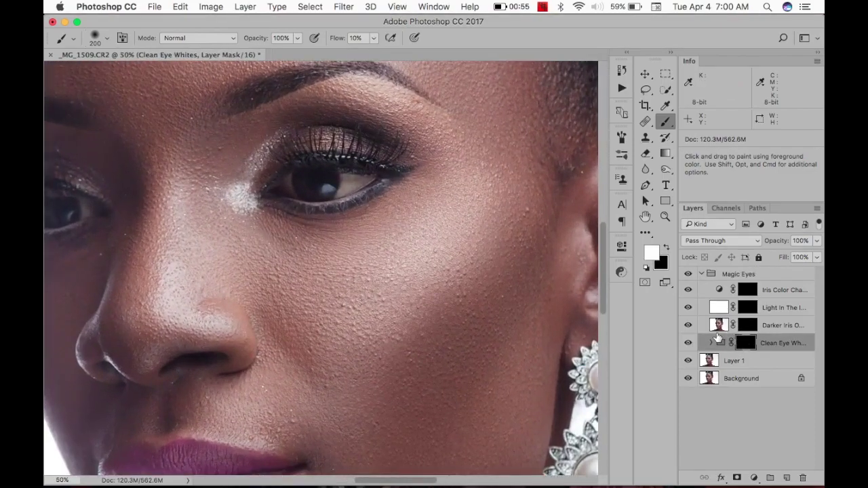
{"action": "key", "text": "bracketleft"}
{"action": "key", "text": "bracketleft"}
{"action": "key", "text": "bracketleft"}
{"action": "key", "text": "bracketleft"}
{"action": "key", "text": "bracketleft"}
{"action": "key", "text": "bracketleft"}
{"action": "key", "text": "bracketleft"}
{"action": "key", "text": "bracketleft"}
{"action": "key", "text": "bracketleft"}
{"action": "key", "text": "bracketleft"}
{"action": "key", "text": "bracketleft"}
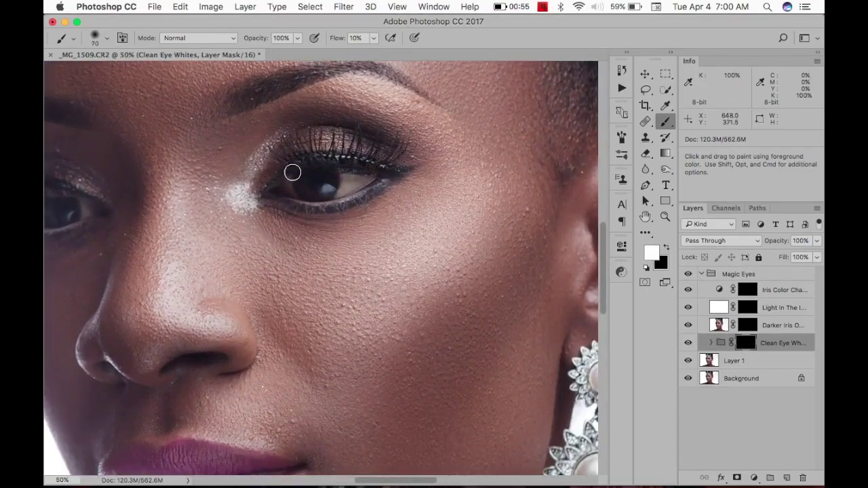
{"action": "mouse_move", "coordinate": [339, 179]}
{"action": "left_mouse_down"}
{"action": "mouse_move", "coordinate": [367, 180]}
{"action": "mouse_move", "coordinate": [350, 179]}
{"action": "mouse_move", "coordinate": [345, 191]}
{"action": "mouse_move", "coordinate": [347, 176]}
{"action": "mouse_move", "coordinate": [362, 177]}
{"action": "mouse_move", "coordinate": [339, 185]}
{"action": "left_mouse_up"}
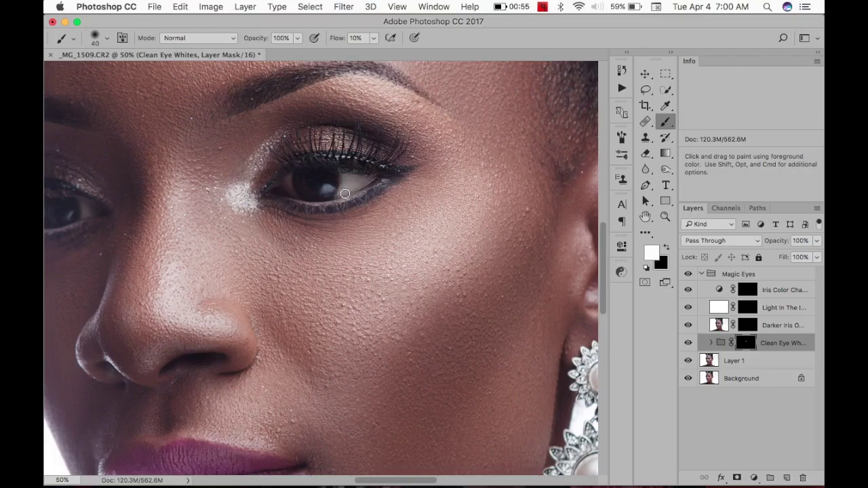
- Paint white around both irises on the Darker Iris Outline mask with a size 30 brush
{"action": "mouse_move", "coordinate": [282, 183]}
{"action": "left_mouse_down"}
{"action": "mouse_move", "coordinate": [294, 195]}
{"action": "mouse_move", "coordinate": [460, 193]}
{"action": "left_mouse_up"}
{"action": "key", "text": "space"}
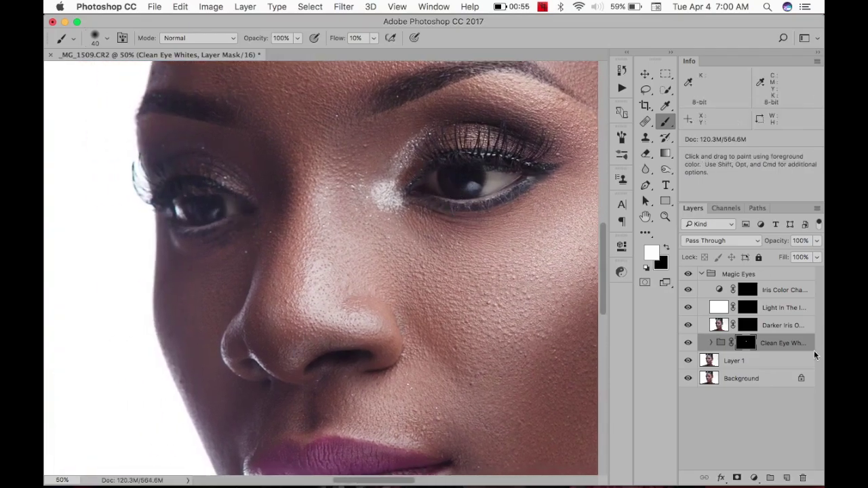
{"action": "left_click", "coordinate": [748, 326]}
{"action": "key", "text": "bracketleft"}
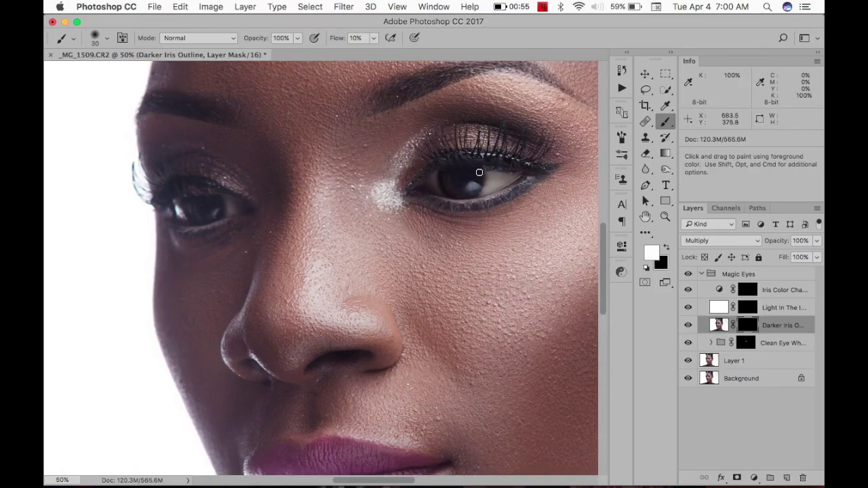
{"action": "mouse_move", "coordinate": [223, 199]}
{"action": "left_mouse_down"}
{"action": "mouse_move", "coordinate": [225, 218]}
{"action": "mouse_move", "coordinate": [197, 231]}
{"action": "mouse_move", "coordinate": [204, 223]}
{"action": "left_mouse_up"}
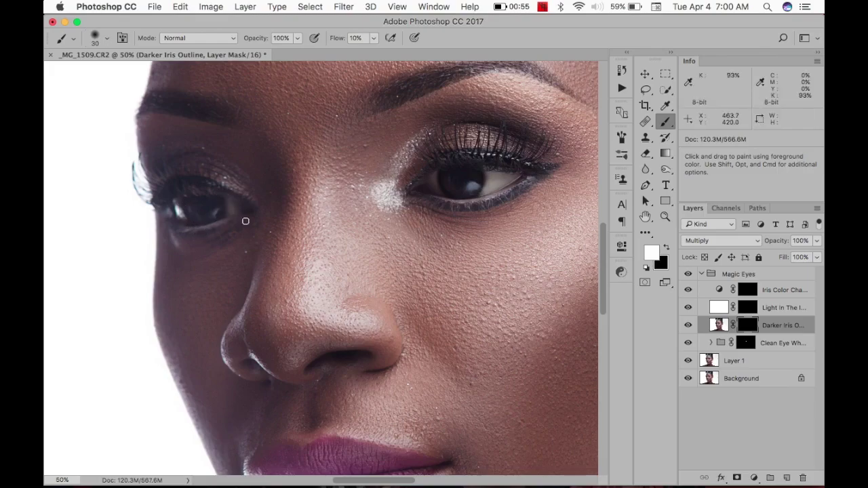
- Paint white inside both irises on the Light In The Iris mask with a size 45 brush
{"action": "left_click", "coordinate": [748, 307]}
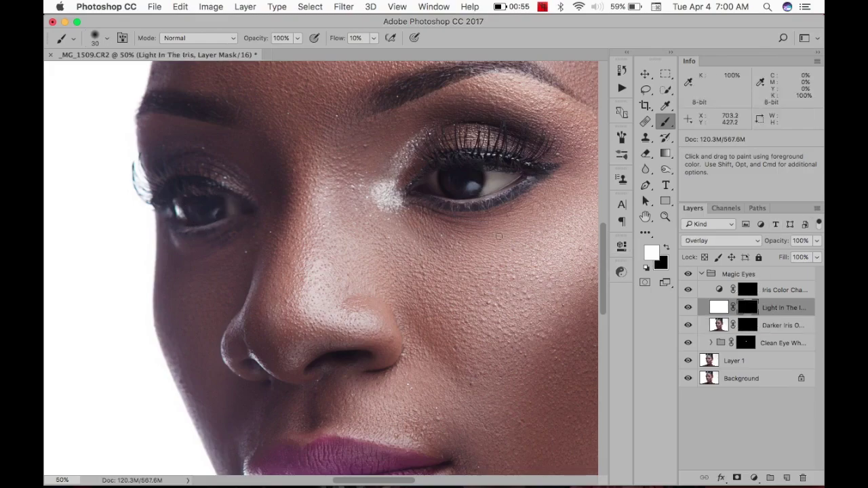
{"action": "key", "text": "bracketright"}
{"action": "key", "text": "bracketright"}
{"action": "key", "text": "bracketright"}
{"action": "mouse_move", "coordinate": [475, 184]}
{"action": "left_mouse_down"}
{"action": "mouse_move", "coordinate": [453, 188]}
{"action": "mouse_move", "coordinate": [473, 187]}
{"action": "left_mouse_up"}
{"action": "left_click_drag", "start_coordinate": [188, 205], "coordinate": [201, 213]}
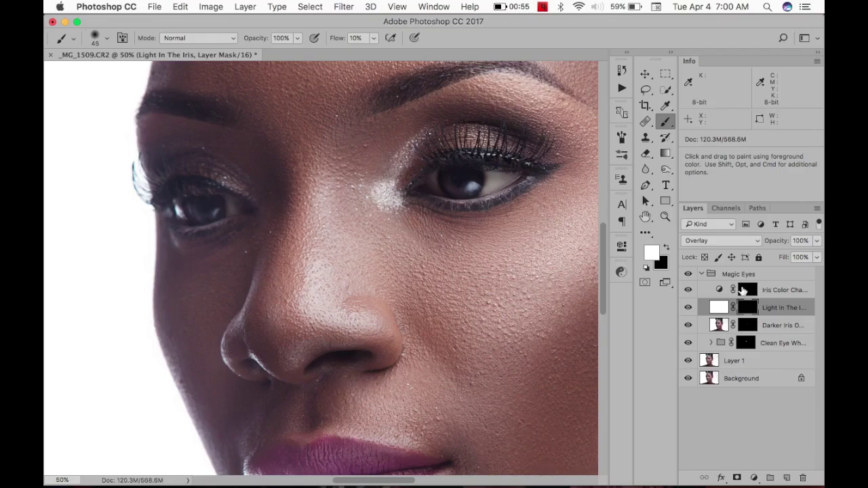
- Collapse the Magic Eyes group and merge it with Layer 1 into a single layer
{"action": "key", "text": "super+0"}
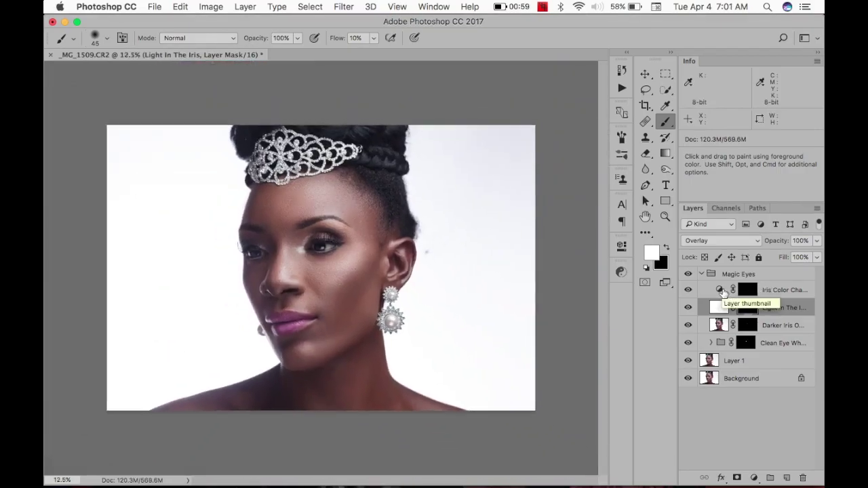
{"action": "left_click", "coordinate": [701, 274]}
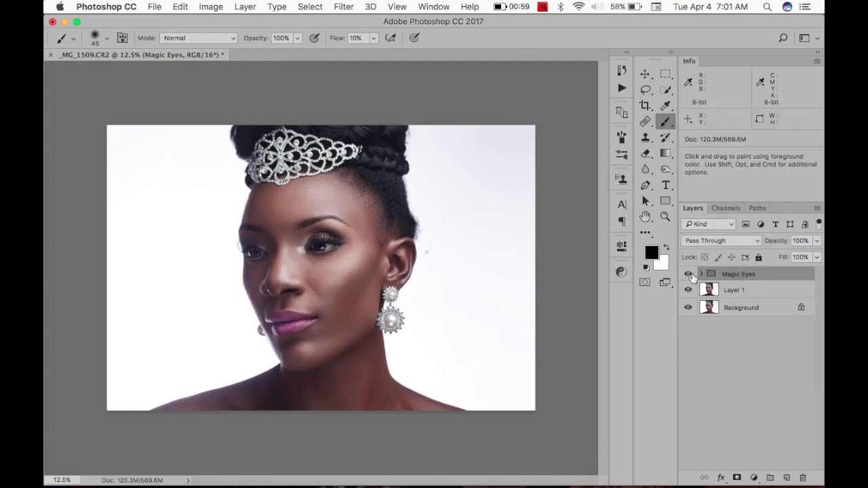
{"action": "left_click", "coordinate": [738, 293]}
{"action": "key", "text": "super+e"}
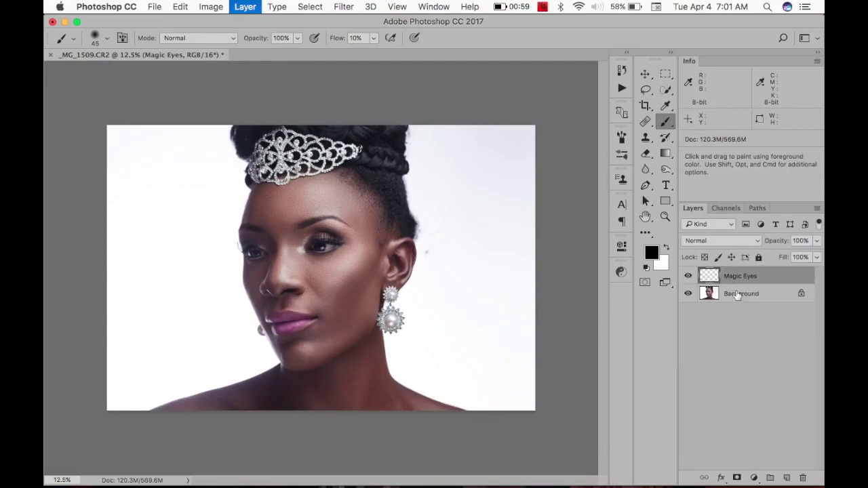
- Add a black-to-white Gradient Map adjustment layer at 20% opacity in Luminosity blend mode
{"action": "left_click", "coordinate": [754, 477]}
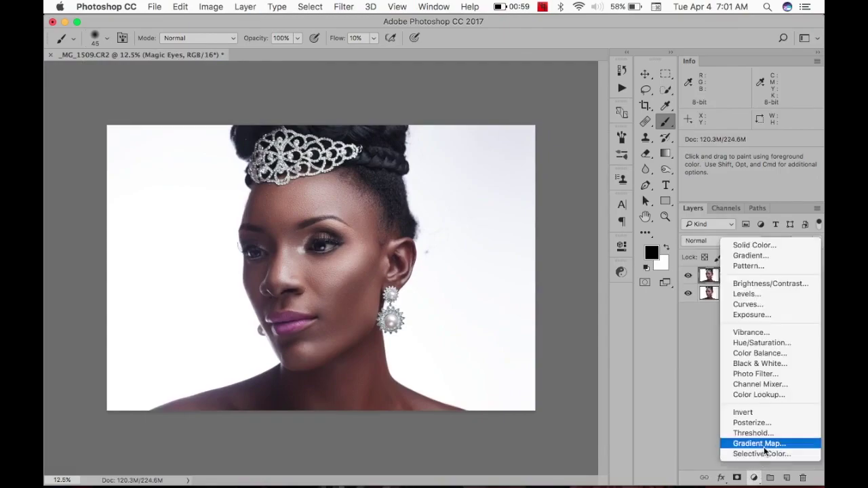
{"action": "left_click", "coordinate": [764, 445]}
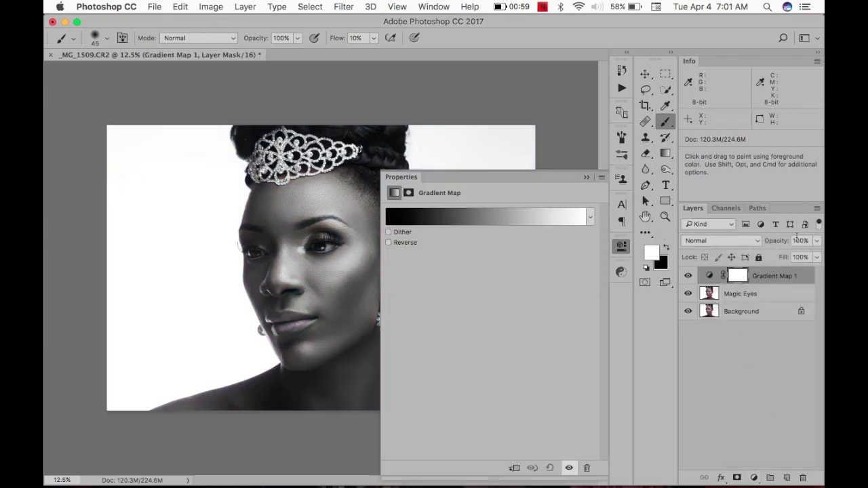
{"action": "left_click", "coordinate": [591, 218]}
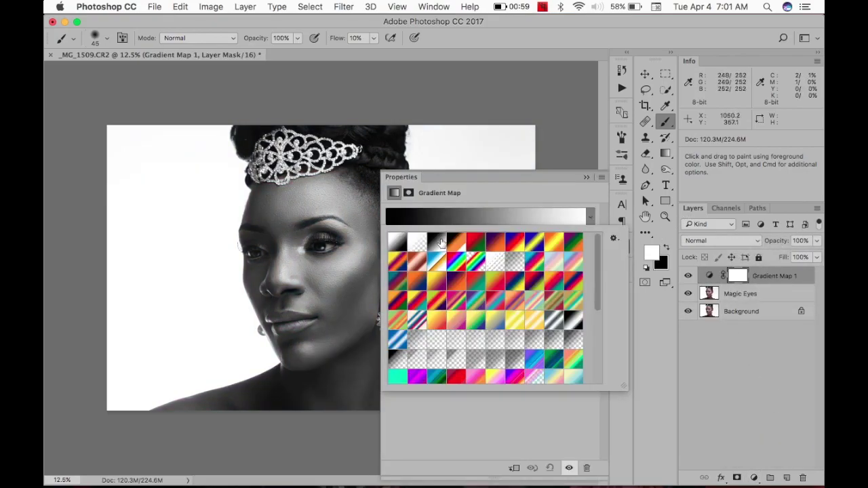
{"action": "left_click", "coordinate": [434, 238]}
{"action": "left_click", "coordinate": [801, 240]}
{"action": "type", "text": "20"}
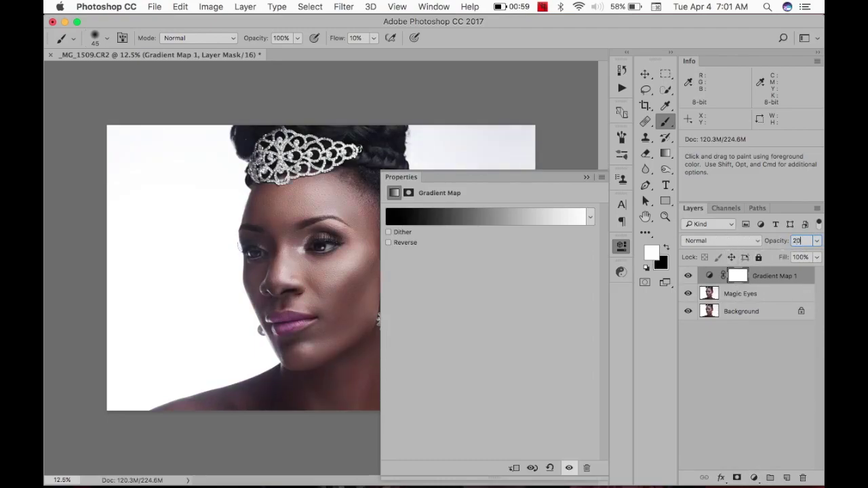
{"action": "left_click", "coordinate": [746, 236]}
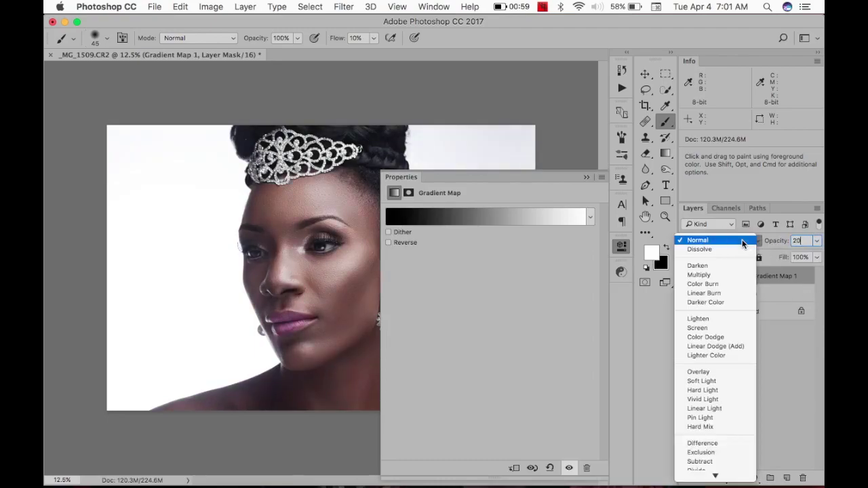
{"action": "left_click", "coordinate": [720, 474]}
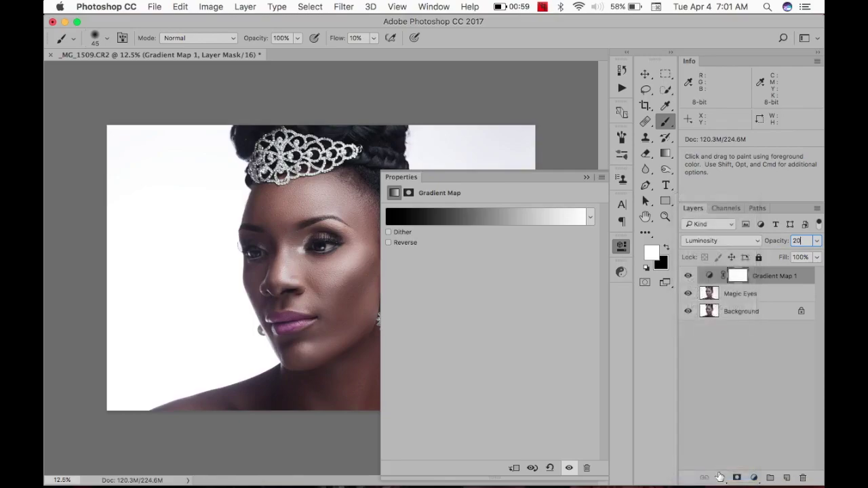
- Add a Brightness/Contrast adjustment layer with Brightness set to 10
{"action": "left_click", "coordinate": [753, 477]}
{"action": "left_click", "coordinate": [757, 284]}
{"action": "left_click_drag", "start_coordinate": [490, 243], "coordinate": [496, 245]}
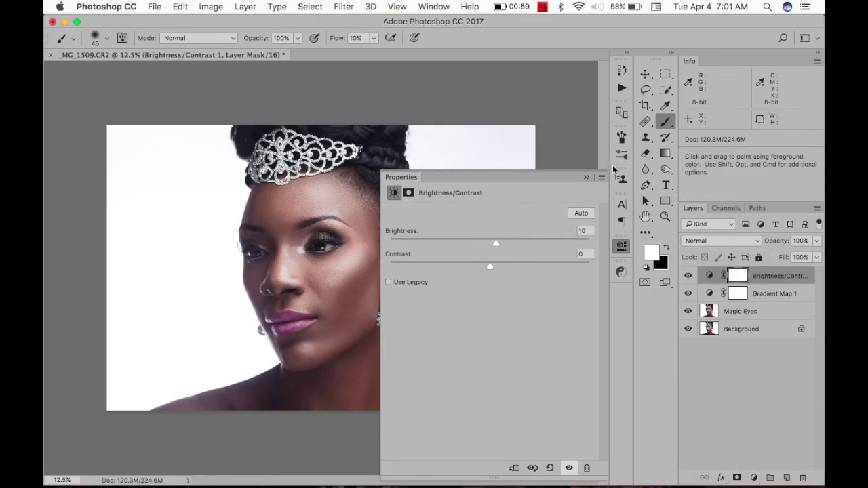
{"action": "left_click", "coordinate": [587, 178]}
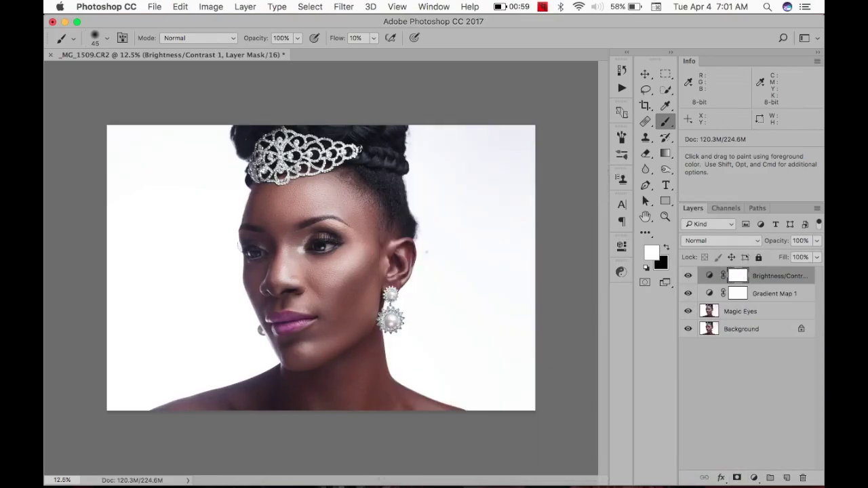
- Add a Selective Color adjustment layer and set the Blacks to Black +5% and Cyan +3%
{"action": "left_click", "coordinate": [753, 478]}
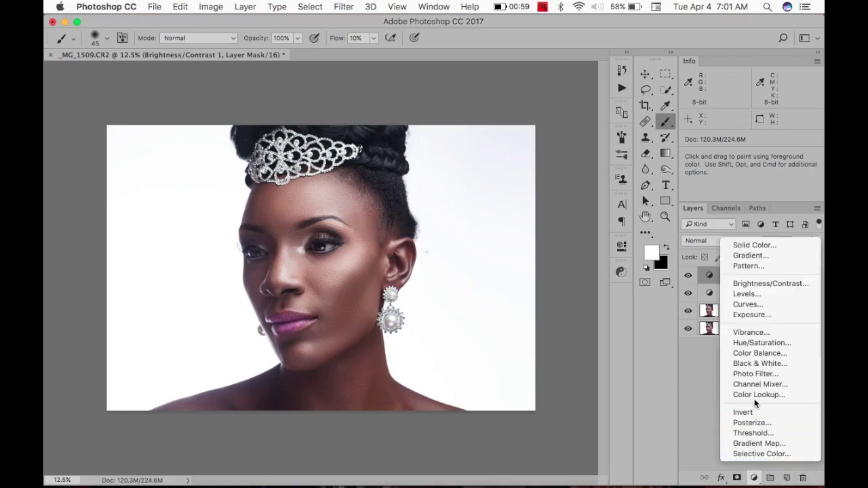
{"action": "left_click", "coordinate": [761, 453]}
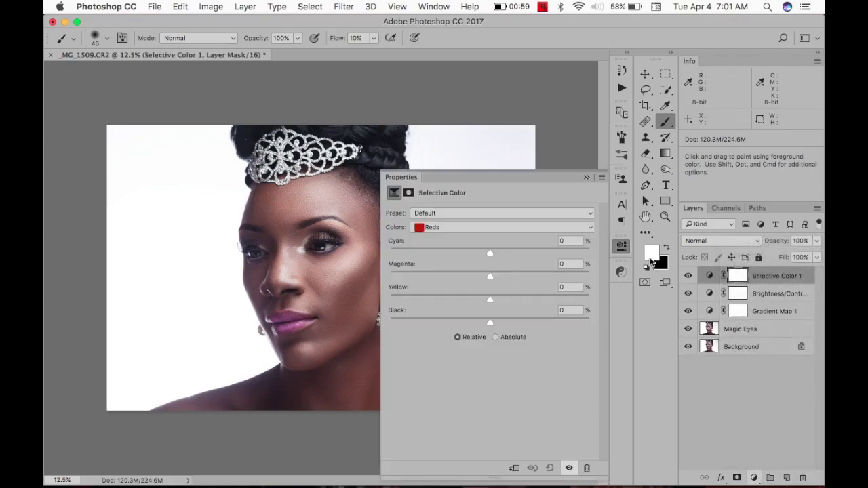
{"action": "left_click", "coordinate": [503, 227]}
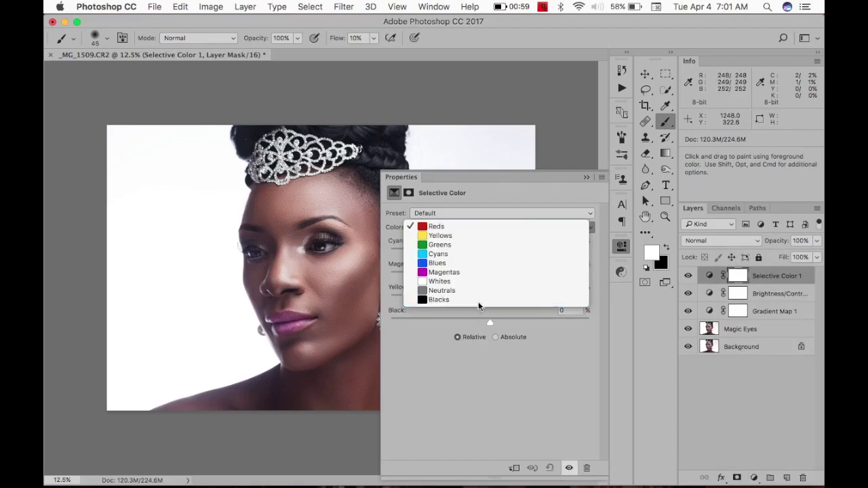
{"action": "left_click", "coordinate": [475, 300]}
{"action": "left_click_drag", "start_coordinate": [490, 322], "coordinate": [493, 325]}
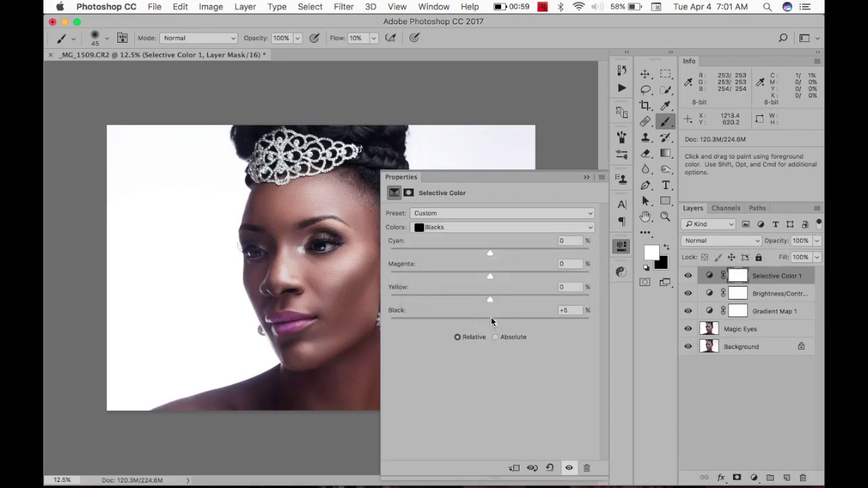
{"action": "left_click_drag", "start_coordinate": [490, 252], "coordinate": [493, 255]}
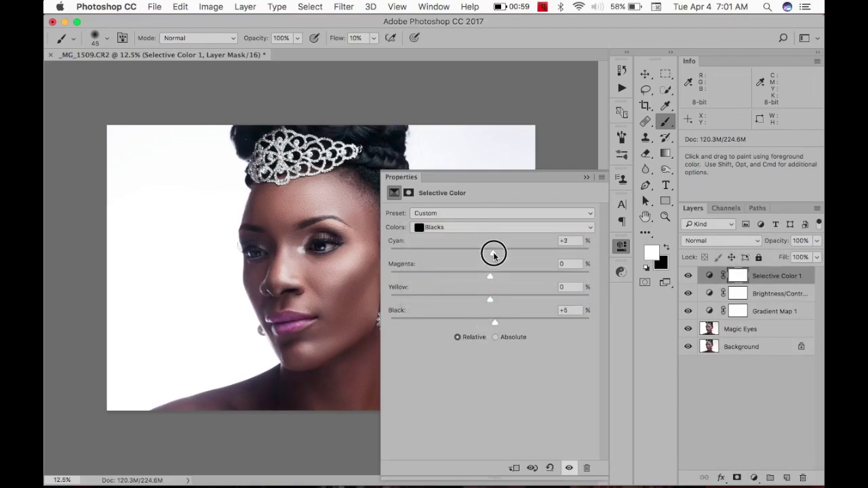
- Set the Reds in the Selective Color adjustment to Black +6%, Magenta +6% and Cyan -6%
{"action": "left_click", "coordinate": [488, 226]}
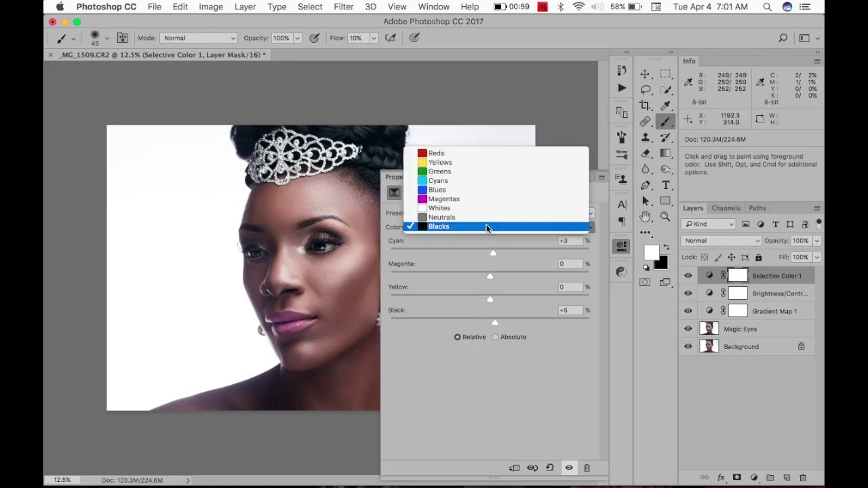
{"action": "left_click", "coordinate": [485, 154]}
{"action": "left_click_drag", "start_coordinate": [492, 324], "coordinate": [497, 323]}
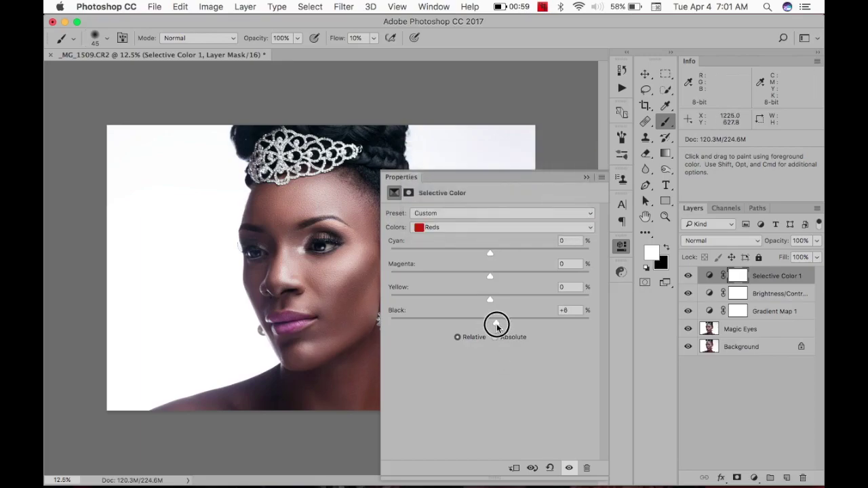
{"action": "left_click_drag", "start_coordinate": [489, 277], "coordinate": [485, 251]}
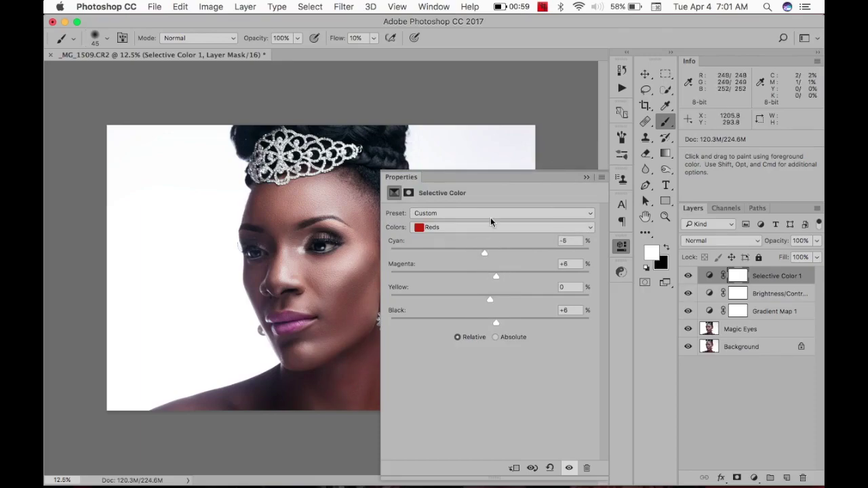
- Fine-tune the Whites in the Selective Color adjustment and set Black for the Neutrals to +3%
{"action": "left_click", "coordinate": [489, 227]}
{"action": "left_click", "coordinate": [469, 281]}
{"action": "left_click_drag", "start_coordinate": [488, 252], "coordinate": [494, 252]}
{"action": "left_click_drag", "start_coordinate": [490, 302], "coordinate": [494, 325]}
{"action": "left_click", "coordinate": [453, 227]}
{"action": "left_click", "coordinate": [456, 235]}
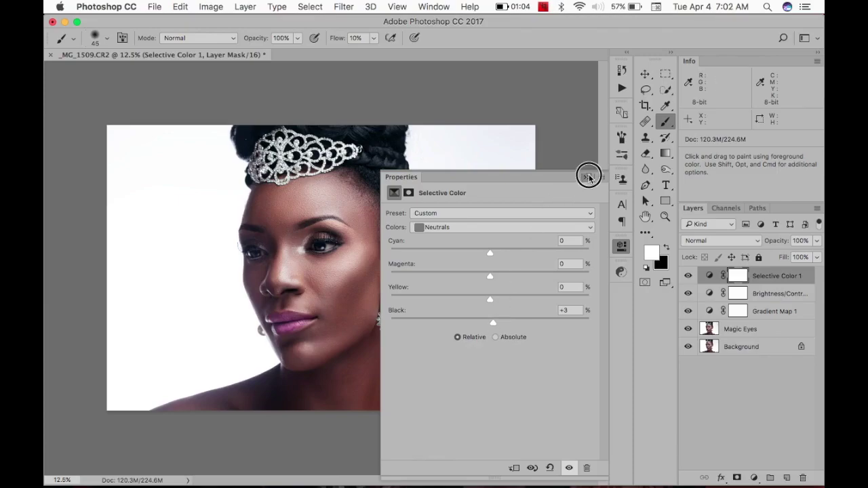
{"action": "left_click", "coordinate": [587, 177]}
- Compare the portrait with and without the Selective Color adjustment
{"action": "left_click", "coordinate": [688, 276]}
{"action": "left_click", "coordinate": [687, 276]}
{"action": "left_click", "coordinate": [688, 276]}
{"action": "left_click", "coordinate": [688, 276]}
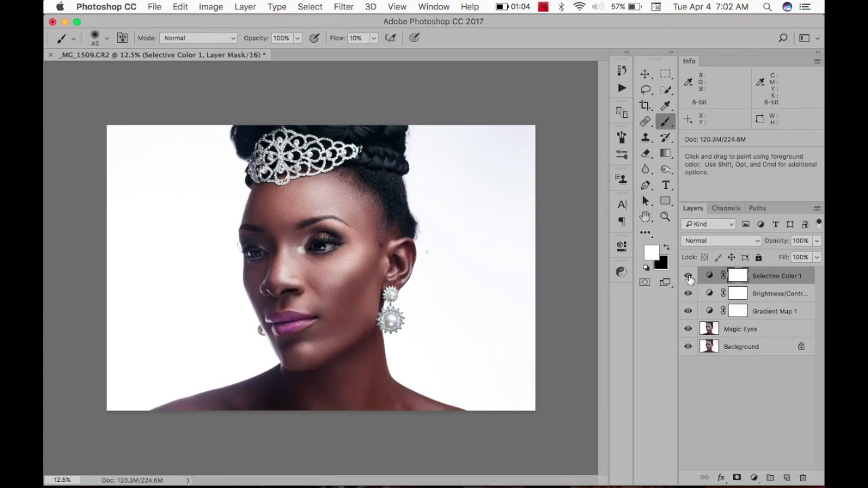
- Add the Ultimate Retouch Matte curve above the Selective Color adjustment and inspect its curve settings
{"action": "left_click", "coordinate": [620, 273]}
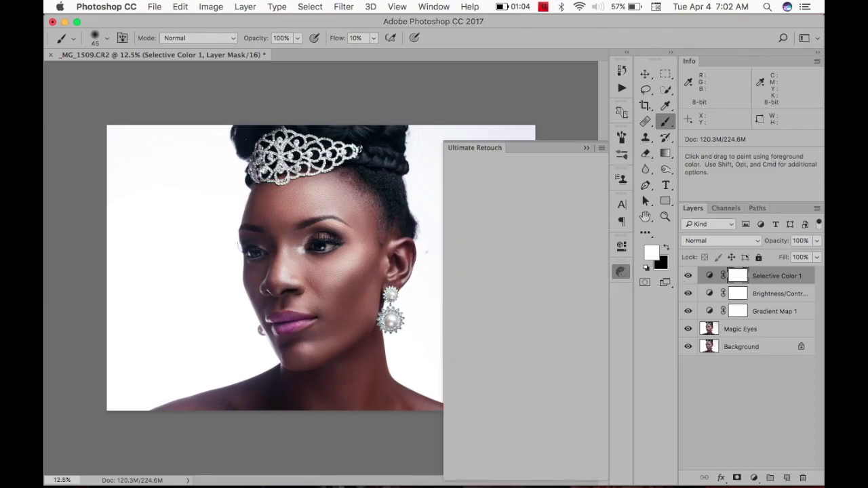
{"action": "left_click", "coordinate": [475, 405]}
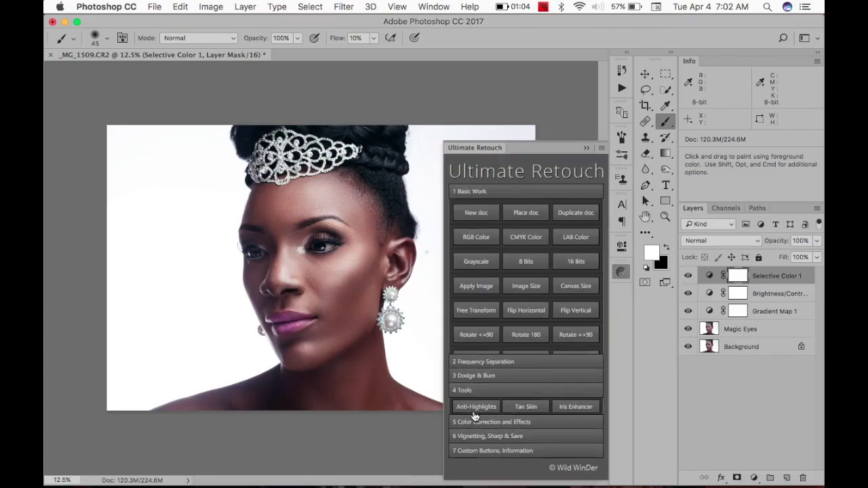
{"action": "left_click", "coordinate": [507, 353]}
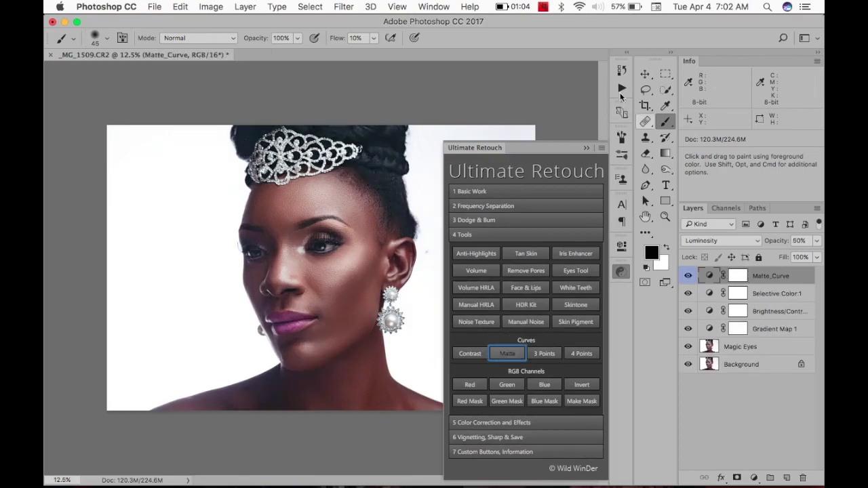
{"action": "left_click", "coordinate": [586, 148]}
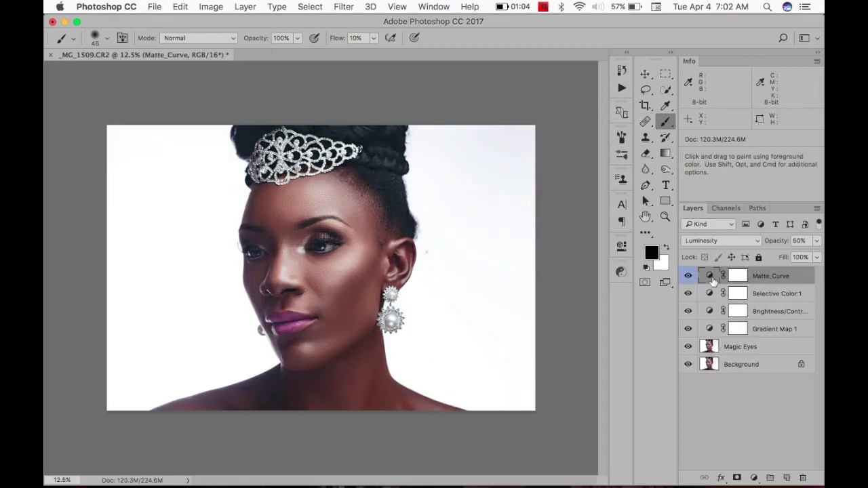
{"action": "double_click", "coordinate": [712, 281]}
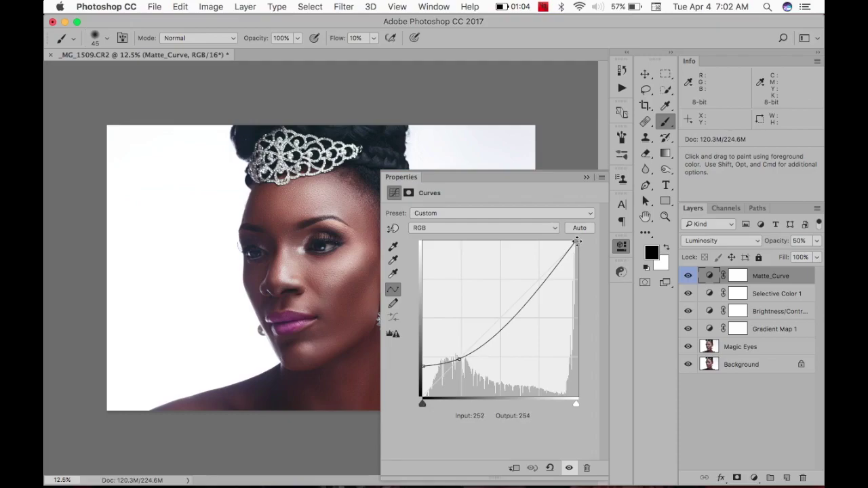
{"action": "left_click", "coordinate": [586, 177]}
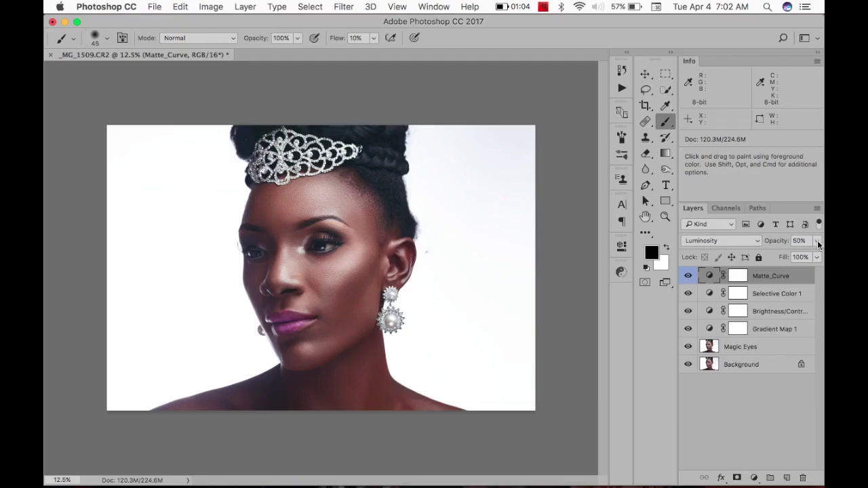
- Set the Matte_Curve layer's opacity to 25% and compare the portrait with and without it
{"action": "mouse_move", "coordinate": [785, 242]}
{"action": "left_mouse_down"}
{"action": "mouse_move", "coordinate": [764, 240]}
{"action": "mouse_move", "coordinate": [771, 242]}
{"action": "left_mouse_up"}
{"action": "left_click", "coordinate": [689, 277]}
{"action": "left_click", "coordinate": [689, 277]}
{"action": "left_click", "coordinate": [691, 278]}
{"action": "left_click", "coordinate": [689, 277]}
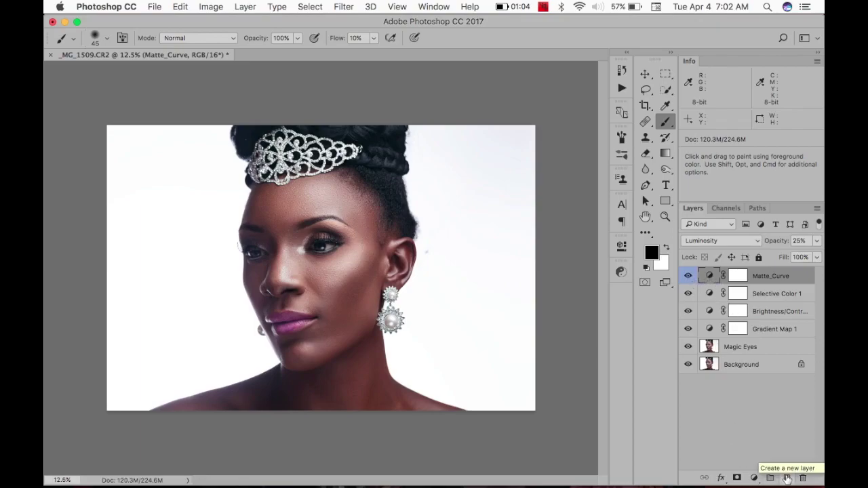
- Merge the layers from Matte_Curve through Magic Eyes into one and compare the result with the Background
{"action": "left_click", "coordinate": [757, 349], "text": "shift"}
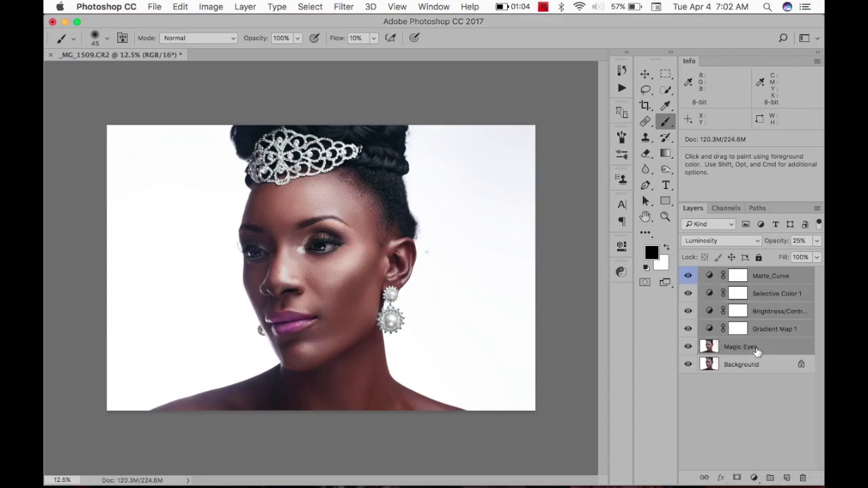
{"action": "key", "text": "super+e"}
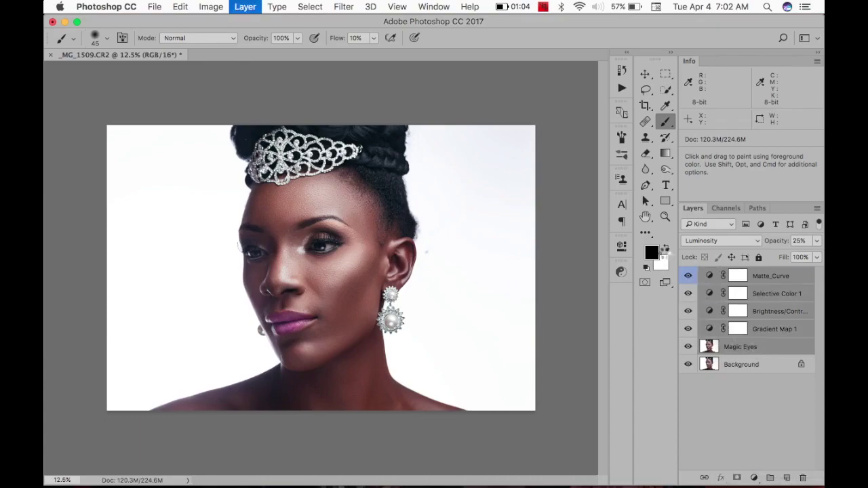
{"action": "left_click", "coordinate": [688, 276]}
{"action": "left_click", "coordinate": [688, 276]}
{"action": "left_click", "coordinate": [688, 276]}
{"action": "left_click", "coordinate": [688, 276]}
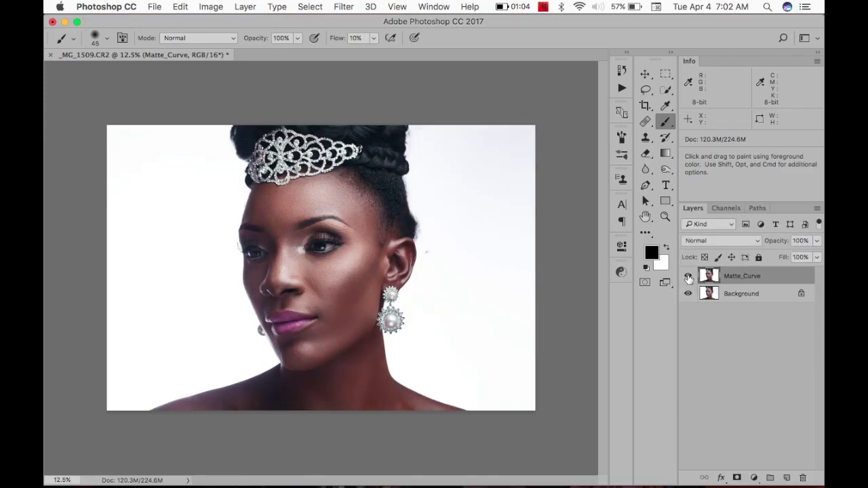
- Duplicate the merged layer, start the Liquify filter on the copy, and freeze the outer ear and the adjoining hair edge
{"action": "key", "text": "super+j"}
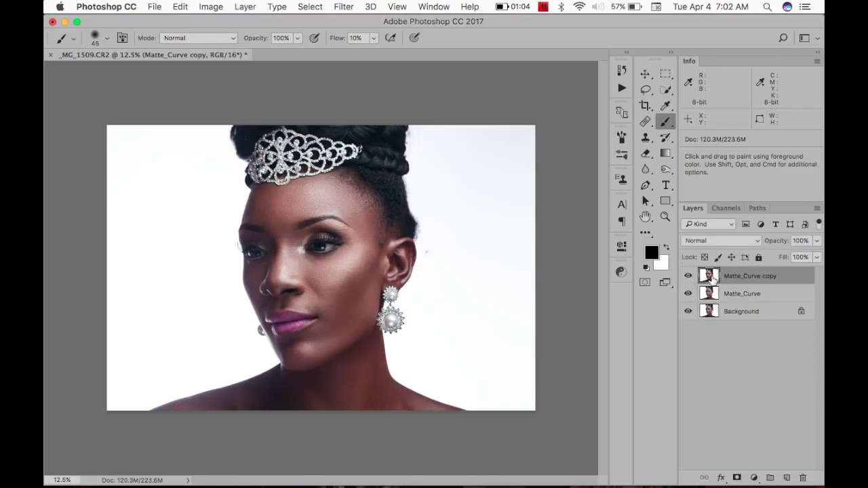
{"action": "left_click", "coordinate": [340, 6]}
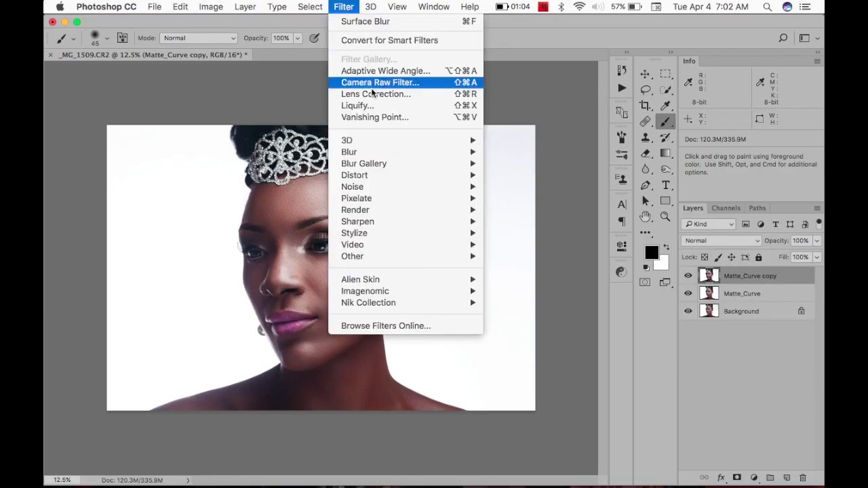
{"action": "left_click", "coordinate": [373, 105]}
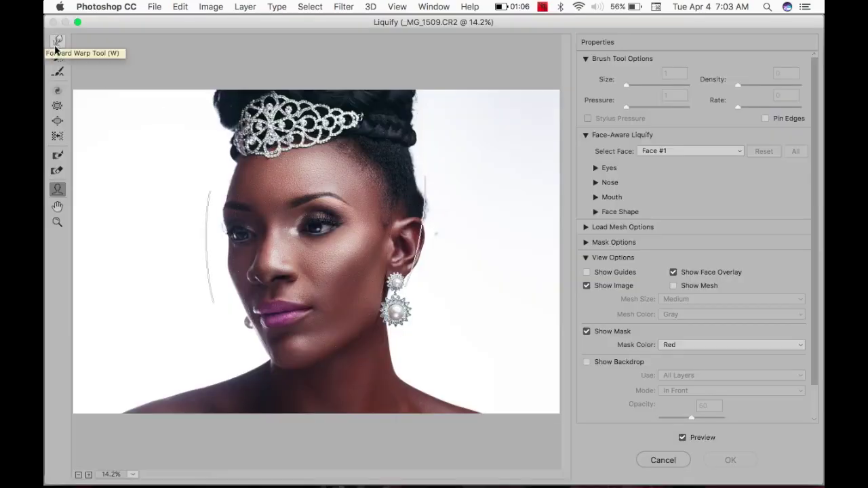
{"action": "left_click", "coordinate": [57, 156]}
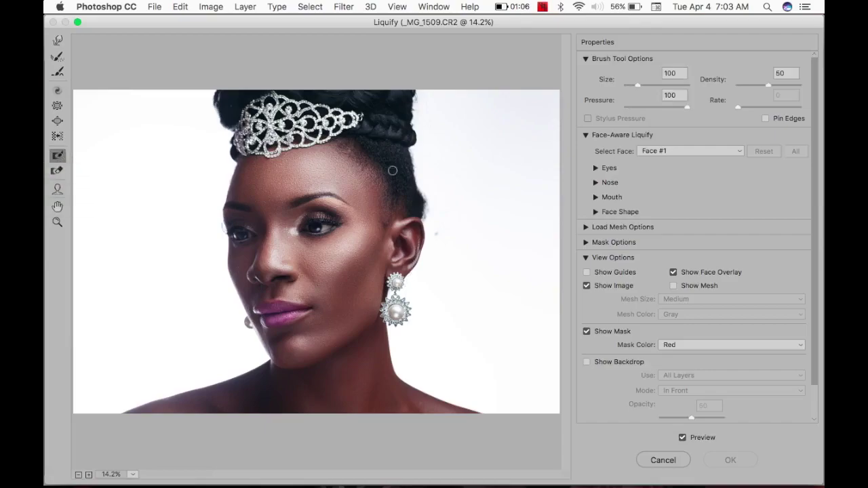
{"action": "mouse_move", "coordinate": [411, 184]}
{"action": "left_mouse_down"}
{"action": "mouse_move", "coordinate": [425, 245]}
{"action": "mouse_move", "coordinate": [410, 274]}
{"action": "left_mouse_up"}
{"action": "mouse_move", "coordinate": [413, 182]}
{"action": "left_mouse_down"}
{"action": "mouse_move", "coordinate": [409, 160]}
{"action": "mouse_move", "coordinate": [402, 208]}
{"action": "mouse_move", "coordinate": [420, 202]}
{"action": "left_mouse_up"}
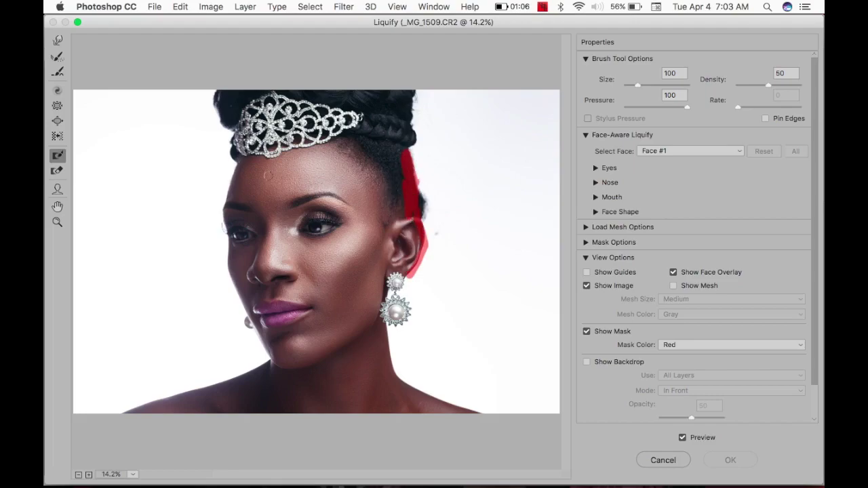
- Push in the hair bulge above the ear with the Forward Warp tool at size 900 and pressure 10, and apply Liquify
{"action": "left_click", "coordinate": [58, 40]}
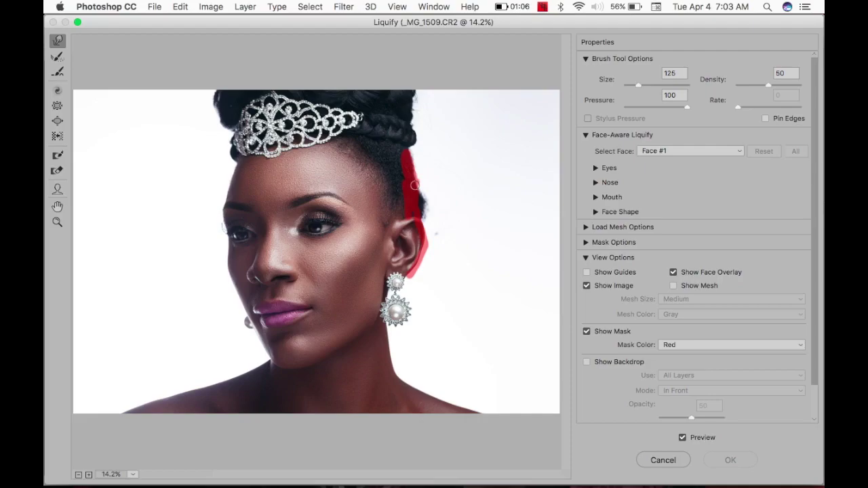
{"action": "key", "text": "bracketright"}
{"action": "key", "text": "bracketright"}
{"action": "key", "text": "bracketright"}
{"action": "key", "text": "bracketright"}
{"action": "key", "text": "bracketright"}
{"action": "key", "text": "bracketright"}
{"action": "key", "text": "bracketright"}
{"action": "key", "text": "bracketright"}
{"action": "key", "text": "bracketright"}
{"action": "key", "text": "bracketright"}
{"action": "key", "text": "bracketright"}
{"action": "key", "text": "bracketright"}
{"action": "key", "text": "bracketright"}
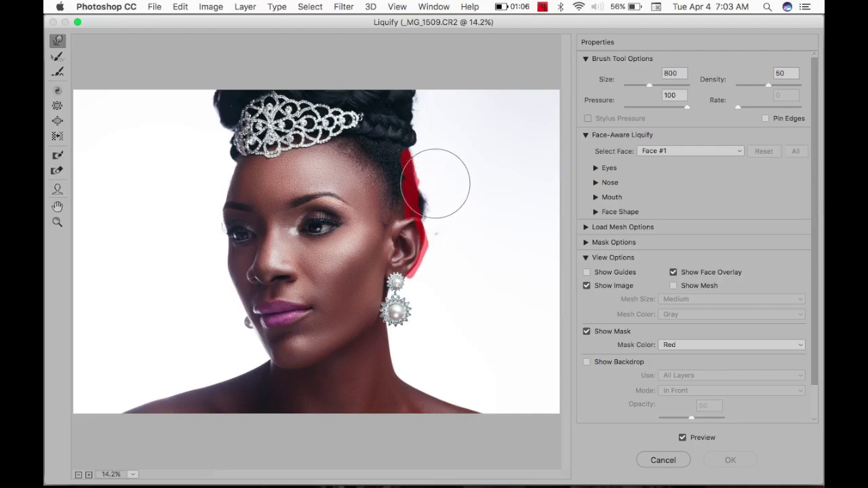
{"action": "left_click_drag", "start_coordinate": [690, 108], "coordinate": [633, 118]}
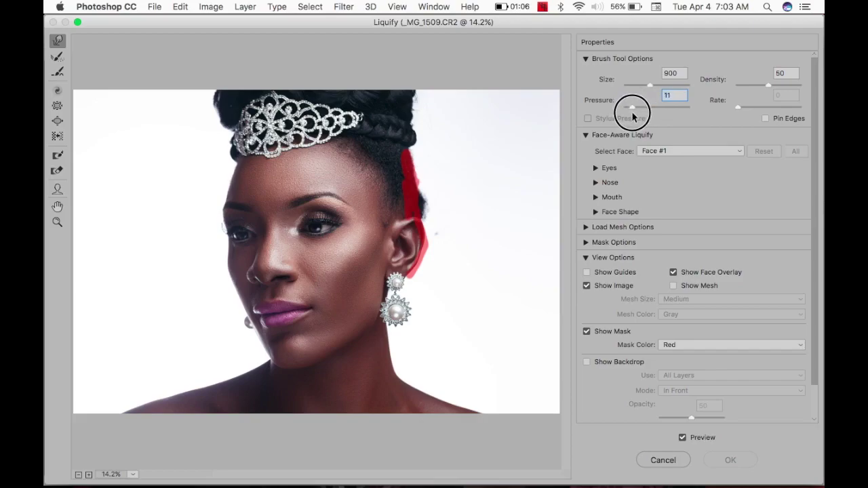
{"action": "mouse_move", "coordinate": [428, 198]}
{"action": "left_mouse_down"}
{"action": "mouse_move", "coordinate": [418, 199]}
{"action": "mouse_move", "coordinate": [434, 210]}
{"action": "mouse_move", "coordinate": [426, 194]}
{"action": "mouse_move", "coordinate": [438, 197]}
{"action": "mouse_move", "coordinate": [432, 207]}
{"action": "left_mouse_up"}
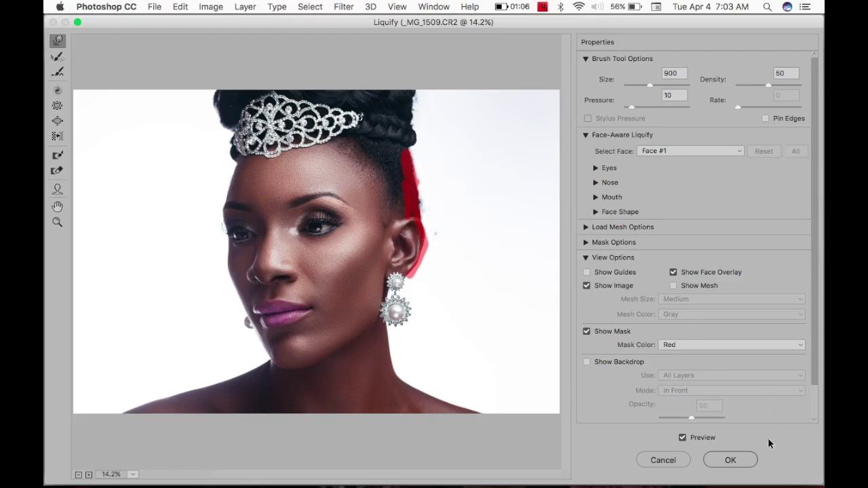
{"action": "left_click", "coordinate": [753, 459]}
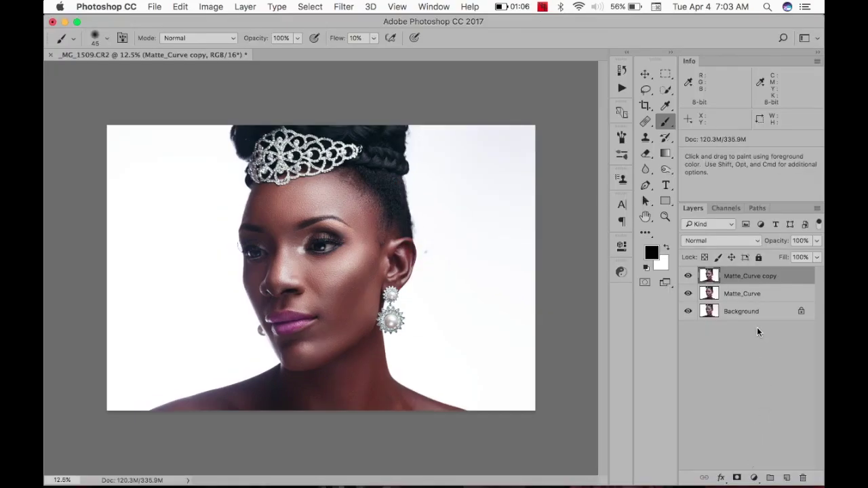
- Add an empty layer on top and set up the Clone Stamp with a 100 px brush near the ear
{"action": "left_click", "coordinate": [786, 478]}
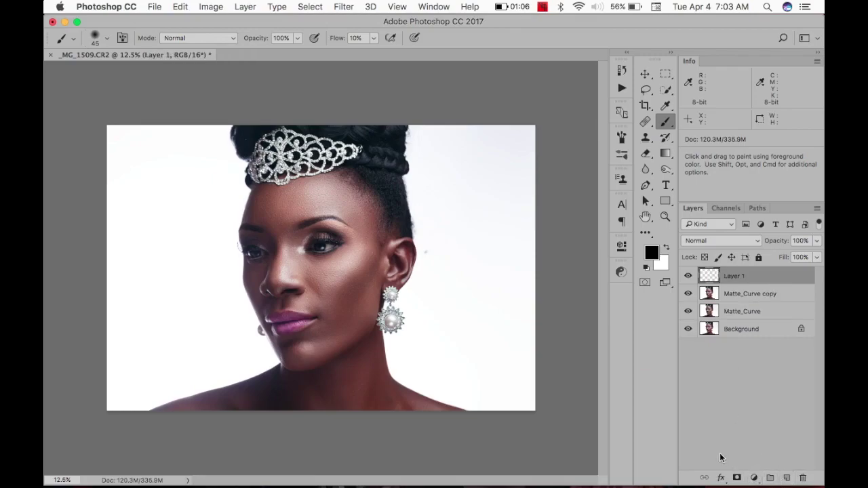
{"action": "key", "text": "s"}
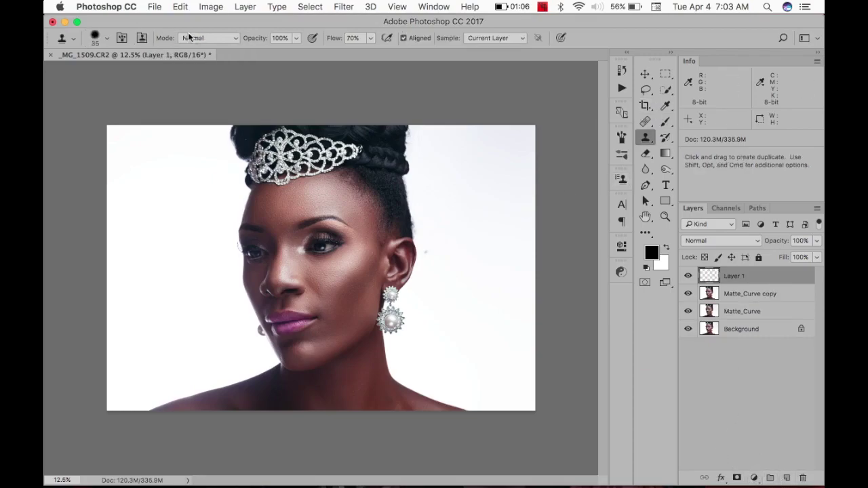
{"action": "left_click", "coordinate": [106, 38]}
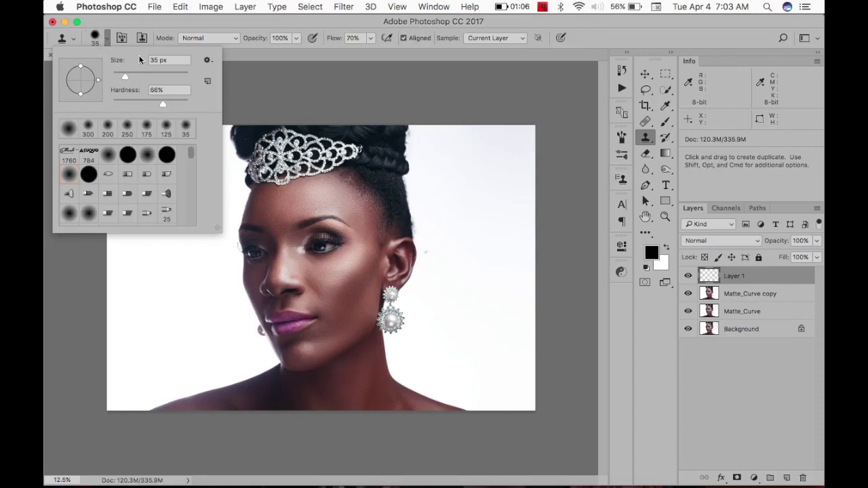
{"action": "left_click", "coordinate": [160, 25]}
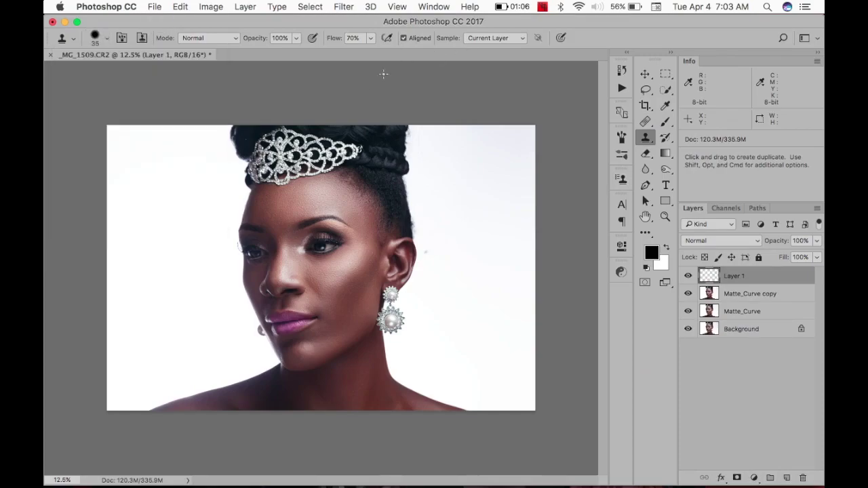
{"action": "key", "text": "super+equal"}
{"action": "key", "text": "super+equal"}
{"action": "key", "text": "super+equal"}
{"action": "key", "text": "super+equal"}
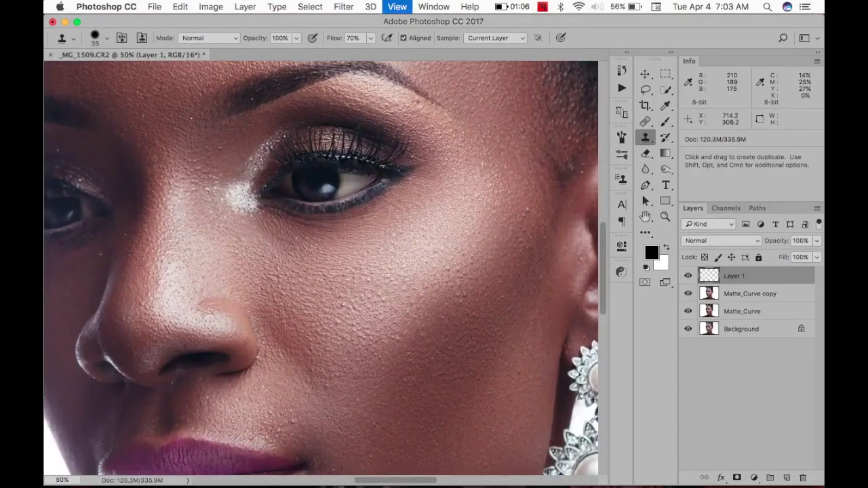
{"action": "scroll", "coordinate": [517, 293], "scroll_direction": "right", "scroll_amount": 10}
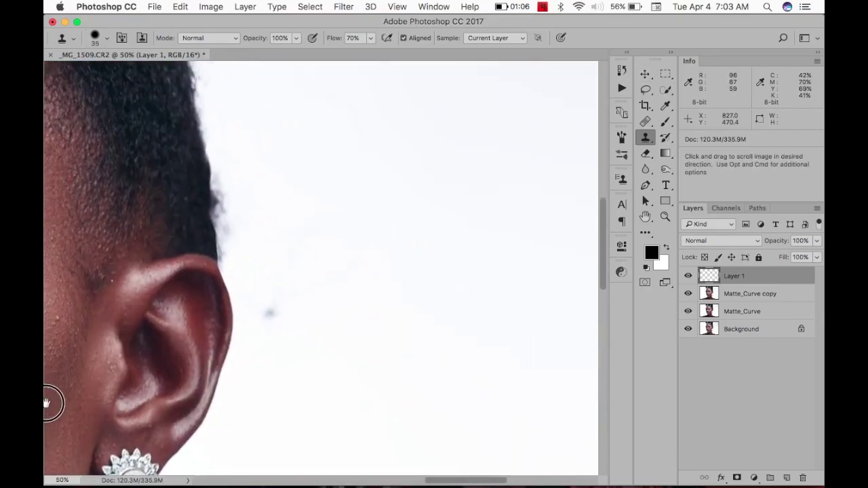
{"action": "key", "text": "bracketright"}
{"action": "key", "text": "bracketright"}
{"action": "key", "text": "bracketright"}
{"action": "key", "text": "bracketright"}
{"action": "key", "text": "bracketright"}
{"action": "key", "text": "bracketright"}
{"action": "key", "text": "bracketright"}
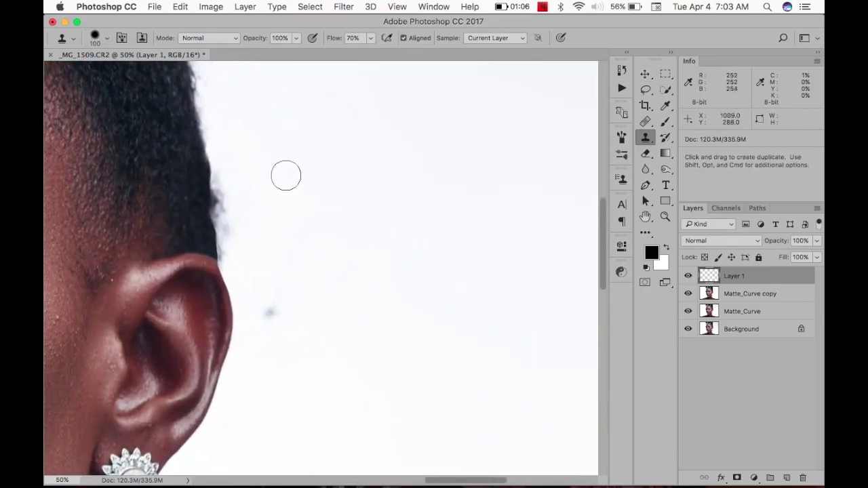
- Set the Clone Stamp to sample Current & Below and clone out the dark spot beside the ear
{"action": "left_click", "coordinate": [311, 215], "text": "alt"}
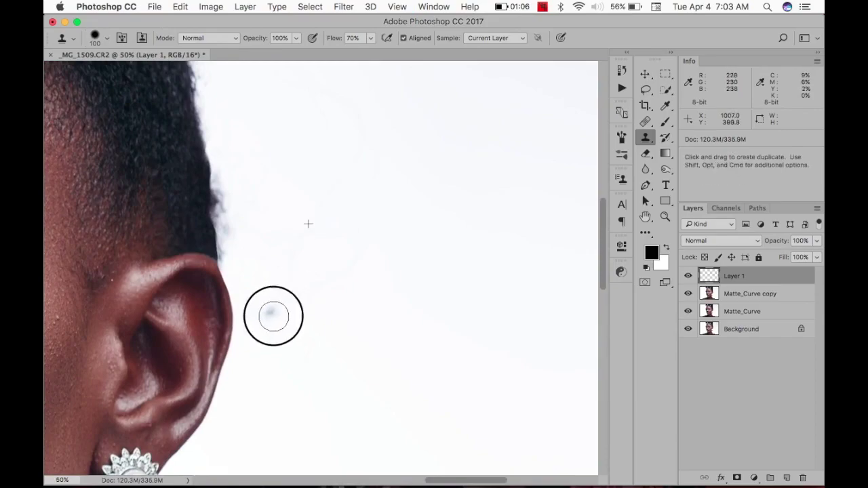
{"action": "left_click", "coordinate": [498, 37]}
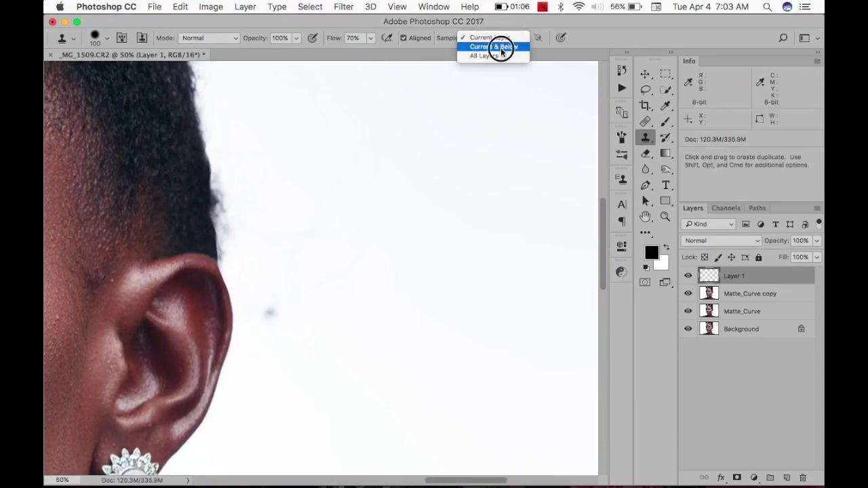
{"action": "left_click", "coordinate": [500, 47]}
{"action": "left_click", "coordinate": [269, 314]}
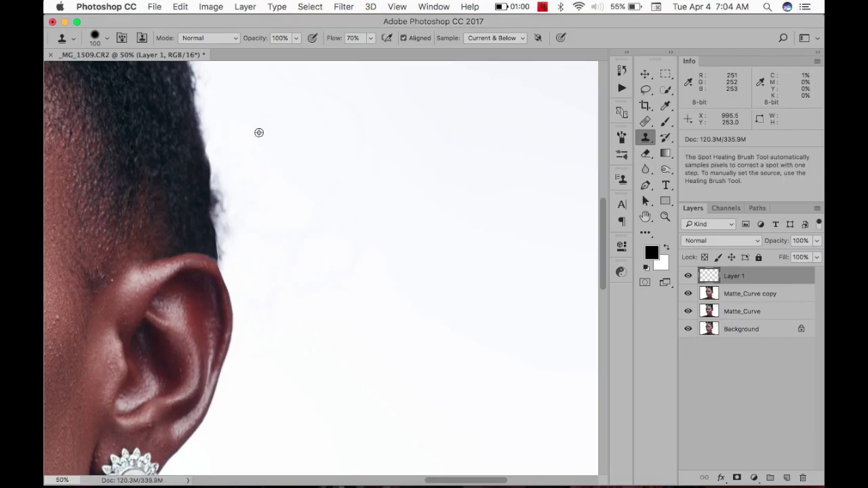
- Clone clean background over the stray hairs along the hair edge just above the ear
{"action": "left_click", "coordinate": [259, 135], "text": "alt"}
{"action": "left_click", "coordinate": [232, 198]}
{"action": "left_click_drag", "start_coordinate": [229, 189], "coordinate": [235, 255]}
{"action": "mouse_move", "coordinate": [226, 183]}
{"action": "left_mouse_down"}
{"action": "mouse_move", "coordinate": [299, 157]}
{"action": "mouse_move", "coordinate": [336, 323]}
{"action": "mouse_move", "coordinate": [318, 266]}
{"action": "mouse_move", "coordinate": [238, 214]}
{"action": "mouse_move", "coordinate": [228, 184]}
{"action": "mouse_move", "coordinate": [260, 312]}
{"action": "left_mouse_up"}
- Clean up the stray hairs along the upper hair edge with the Clone Stamp, undoing one unwanted stroke
{"action": "scroll", "coordinate": [312, 231], "scroll_direction": "up", "scroll_amount": 5}
{"action": "left_click", "coordinate": [319, 265], "text": "alt"}
{"action": "left_click_drag", "start_coordinate": [335, 245], "coordinate": [369, 403]}
{"action": "left_click", "coordinate": [434, 240], "text": "alt"}
{"action": "mouse_move", "coordinate": [319, 155]}
{"action": "left_mouse_down"}
{"action": "mouse_move", "coordinate": [273, 164]}
{"action": "mouse_move", "coordinate": [289, 166]}
{"action": "mouse_move", "coordinate": [302, 147]}
{"action": "mouse_move", "coordinate": [285, 147]}
{"action": "mouse_move", "coordinate": [284, 169]}
{"action": "mouse_move", "coordinate": [318, 254]}
{"action": "mouse_move", "coordinate": [309, 185]}
{"action": "mouse_move", "coordinate": [307, 231]}
{"action": "mouse_move", "coordinate": [275, 250]}
{"action": "mouse_move", "coordinate": [285, 186]}
{"action": "mouse_move", "coordinate": [279, 207]}
{"action": "mouse_move", "coordinate": [277, 198]}
{"action": "mouse_move", "coordinate": [291, 155]}
{"action": "mouse_move", "coordinate": [305, 153]}
{"action": "left_mouse_up"}
{"action": "key", "text": "super+z"}
{"action": "left_click", "coordinate": [347, 152], "text": "alt"}
{"action": "left_click", "coordinate": [346, 152], "text": "alt"}
{"action": "key", "text": "space"}
{"action": "left_click_drag", "start_coordinate": [326, 208], "coordinate": [818, 209]}
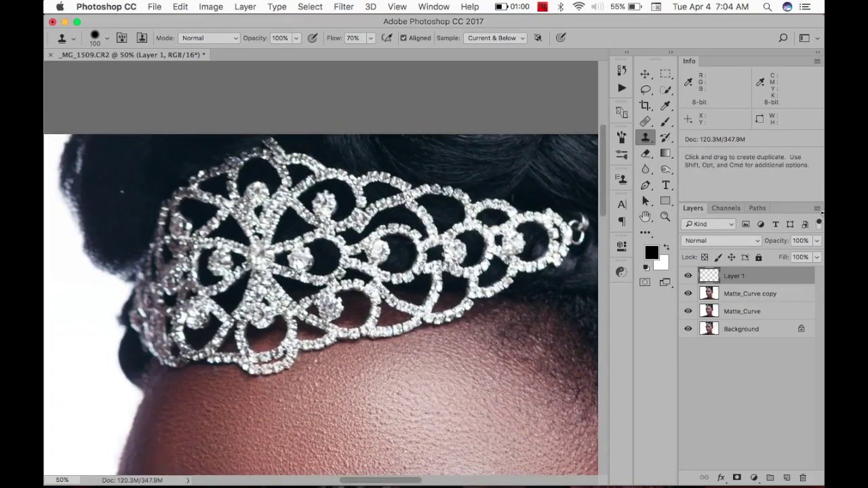
- Merge the cloned layer and both Matte_Curve layers into one and compare the whole portrait with the Background
{"action": "key", "text": "super+0"}
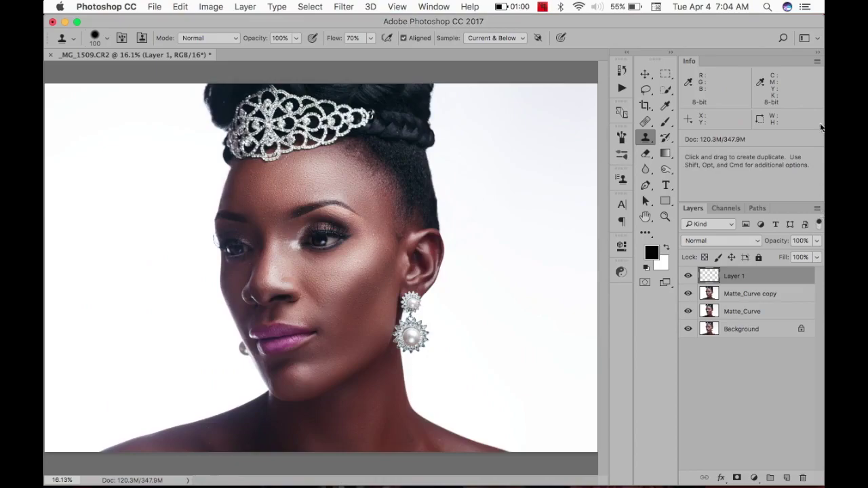
{"action": "left_click", "coordinate": [736, 312], "text": "shift"}
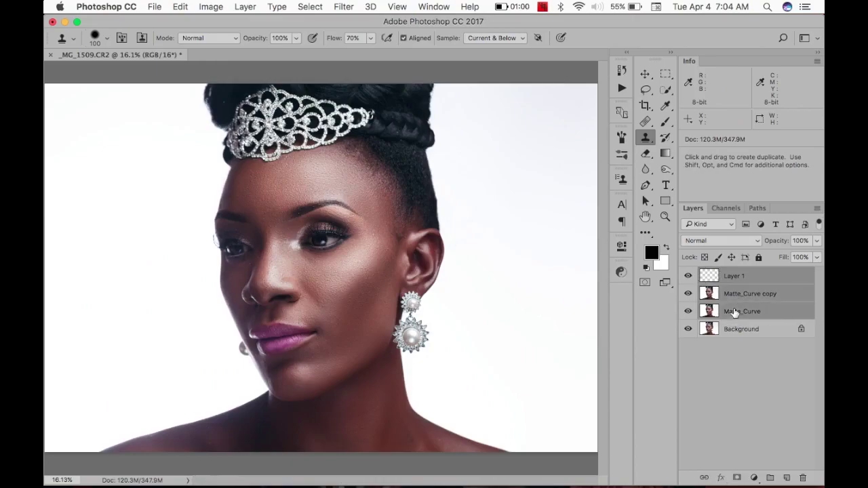
{"action": "key", "text": "super+e"}
{"action": "left_click", "coordinate": [688, 277]}
{"action": "left_click", "coordinate": [689, 278]}
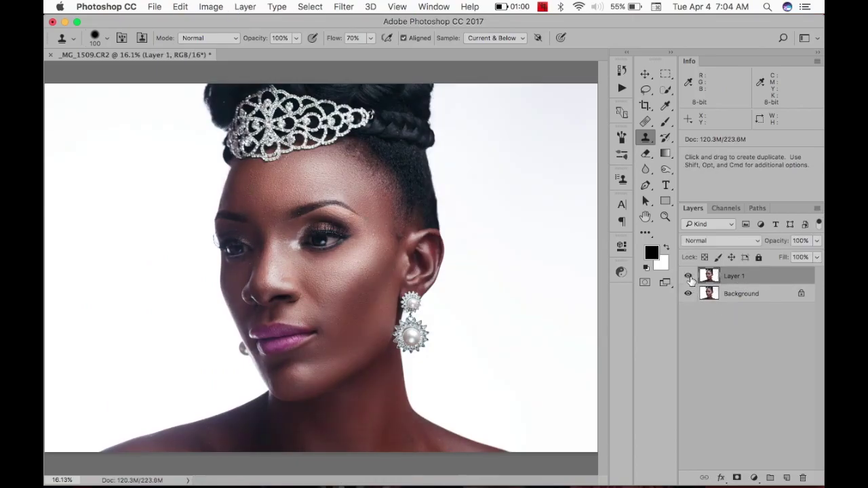
{"action": "left_click", "coordinate": [688, 276]}
{"action": "left_click", "coordinate": [689, 278]}
{"action": "left_click", "coordinate": [690, 278]}
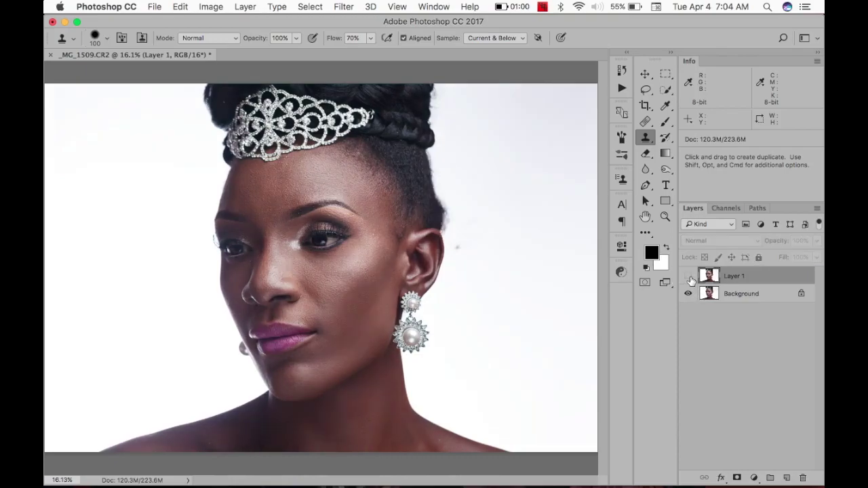
- Show Layer 1 again and apply Color Efex Pro 4's Detail Extractor at 5%, with 6% contrast, 8% saturation and Normal effect radius
{"action": "left_click", "coordinate": [688, 278]}
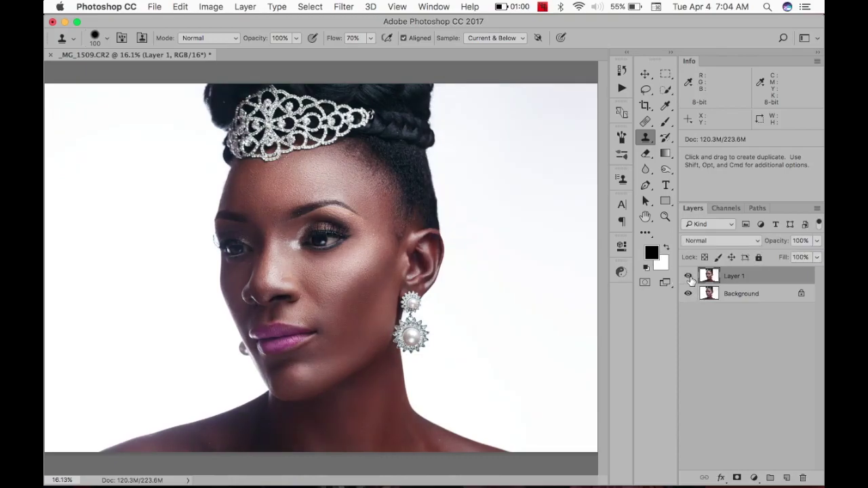
{"action": "key", "text": "super+minus"}
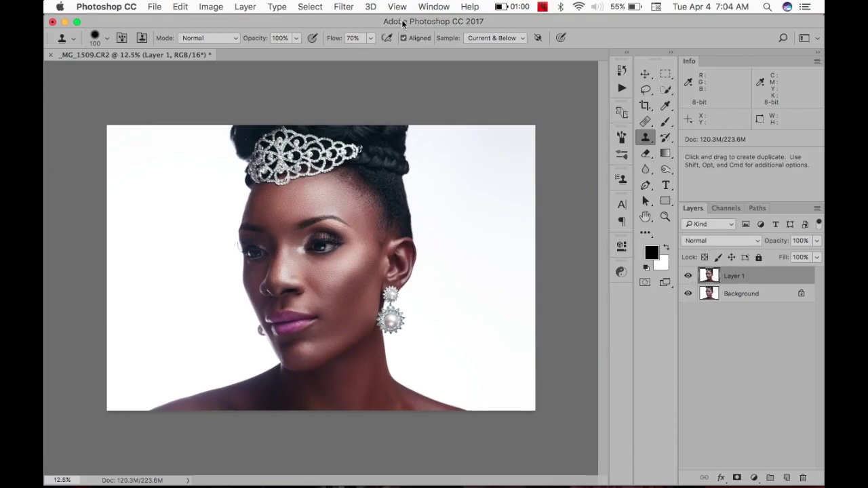
{"action": "left_click", "coordinate": [351, 8]}
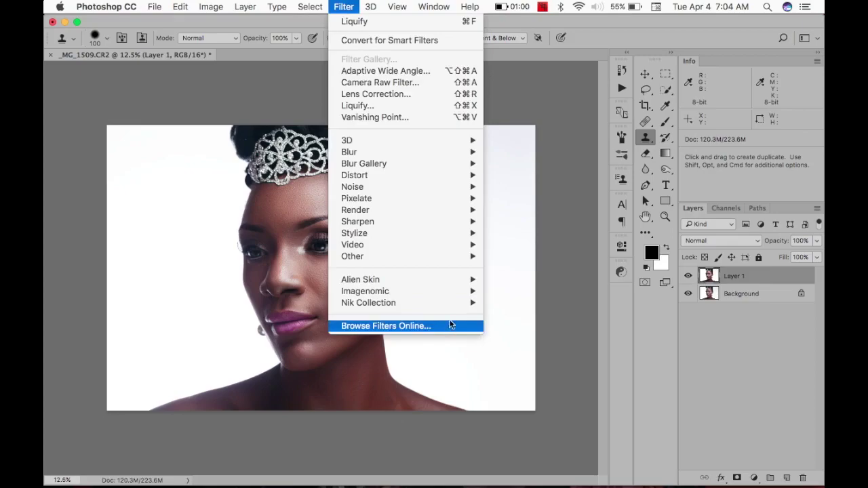
{"action": "mouse_move", "coordinate": [463, 305]}
{"action": "left_click", "coordinate": [512, 314]}
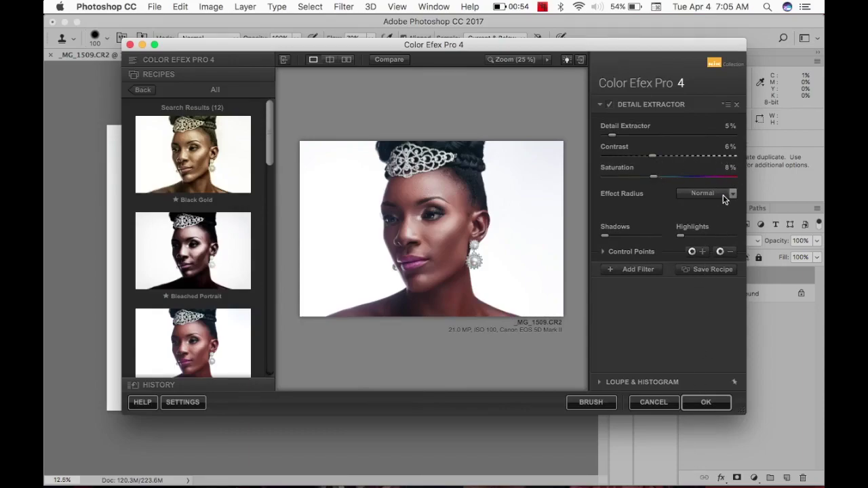
{"action": "left_click", "coordinate": [702, 402]}
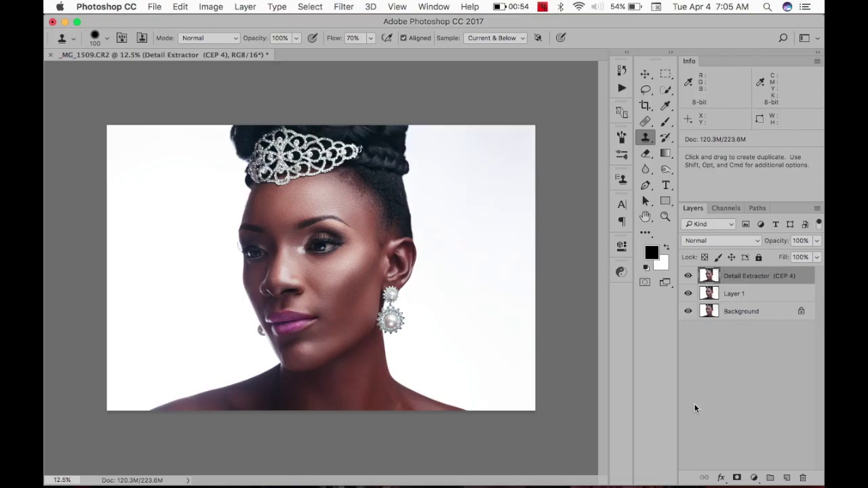
- Compare the portrait with and without the Detail Extractor layer
{"action": "left_click", "coordinate": [688, 276]}
{"action": "left_click", "coordinate": [688, 276]}
{"action": "key", "text": "super+equal"}
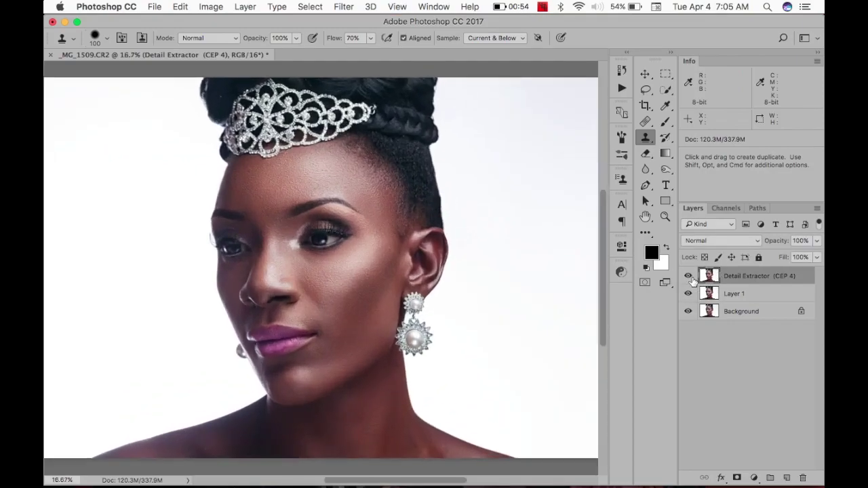
{"action": "left_click", "coordinate": [688, 276]}
{"action": "left_click", "coordinate": [688, 275]}
{"action": "left_click", "coordinate": [689, 275]}
{"action": "left_click", "coordinate": [688, 276]}
- Add a black mask to the Detail Extractor layer and reveal the effect around the eye with a 700 px white brush at 30% flow
{"action": "left_click", "coordinate": [737, 478], "text": "alt"}
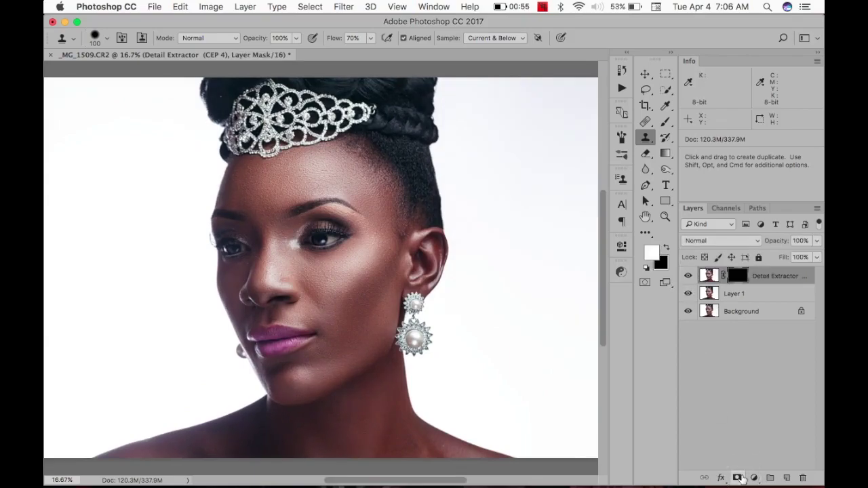
{"action": "key", "text": "b"}
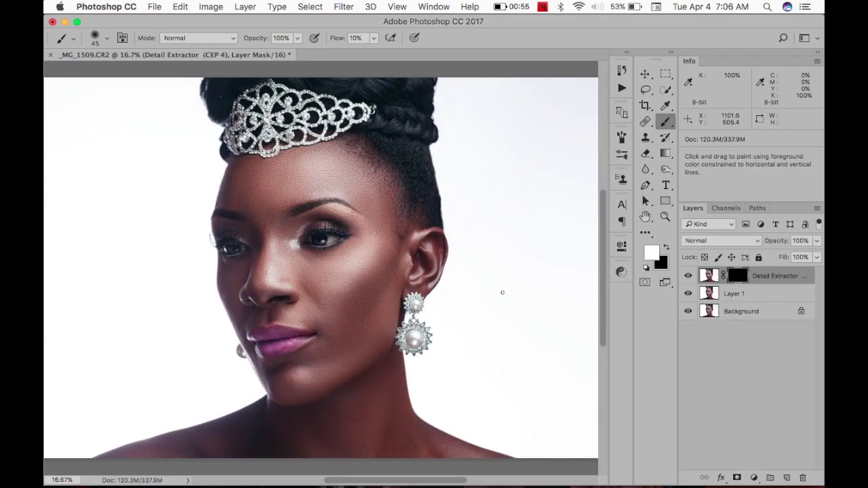
{"action": "key", "text": "shift+3"}
{"action": "key", "text": "bracketright"}
{"action": "key", "text": "bracketright"}
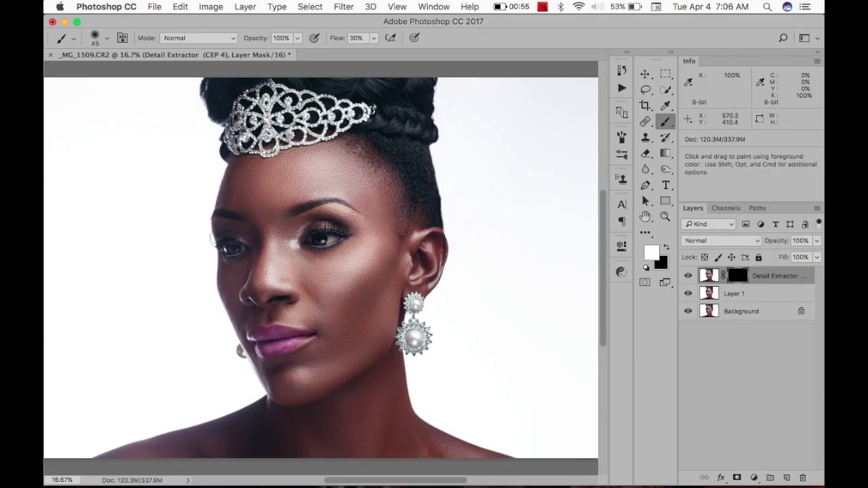
{"action": "key", "text": "bracketright"}
{"action": "key", "text": "bracketright"}
{"action": "key", "text": "bracketright"}
{"action": "key", "text": "bracketright"}
{"action": "key", "text": "bracketright"}
{"action": "key", "text": "bracketright"}
{"action": "key", "text": "bracketright"}
{"action": "key", "text": "bracketright"}
{"action": "key", "text": "bracketright"}
{"action": "key", "text": "bracketright"}
{"action": "key", "text": "bracketright"}
{"action": "key", "text": "bracketright"}
{"action": "key", "text": "bracketright"}
{"action": "key", "text": "bracketright"}
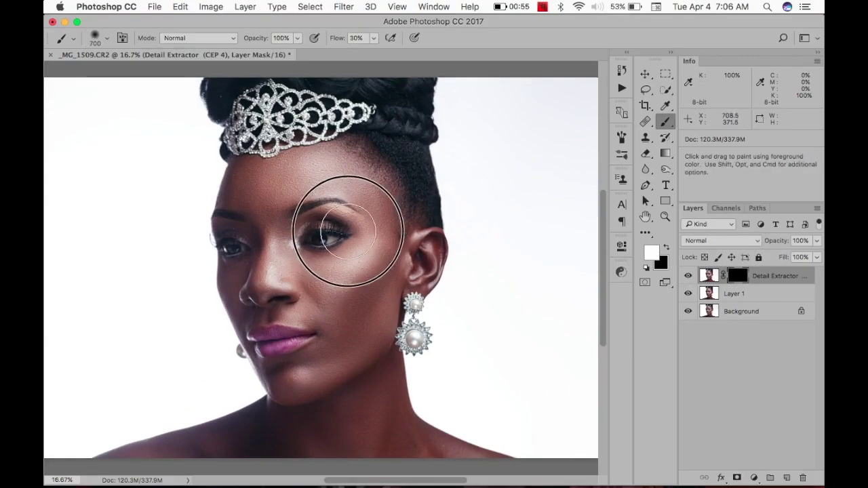
{"action": "left_click_drag", "start_coordinate": [311, 205], "coordinate": [318, 225]}
- Paint the detail effect back over the rest of the face at 900 px and the ear and earring at 800 px, comparing before and after
{"action": "key", "text": "bracketright"}
{"action": "key", "text": "bracketright"}
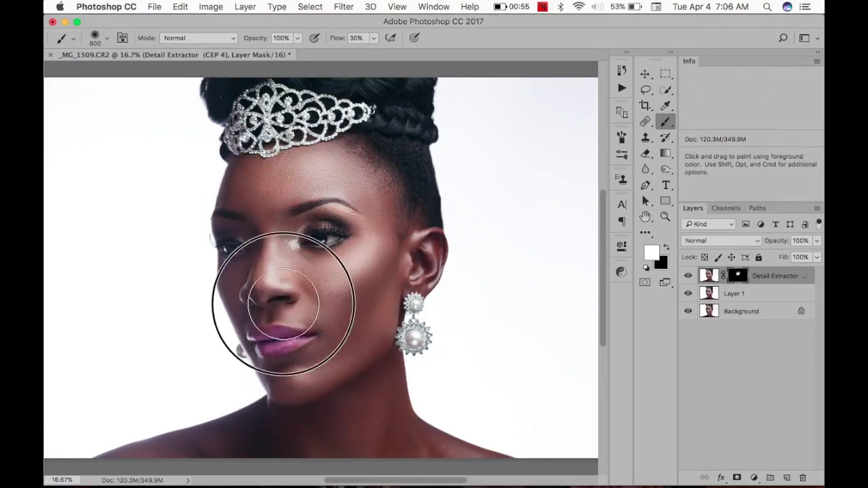
{"action": "mouse_move", "coordinate": [351, 188]}
{"action": "left_mouse_down"}
{"action": "mouse_move", "coordinate": [406, 248]}
{"action": "mouse_move", "coordinate": [386, 329]}
{"action": "mouse_move", "coordinate": [399, 307]}
{"action": "left_mouse_up"}
{"action": "key", "text": "bracketleft"}
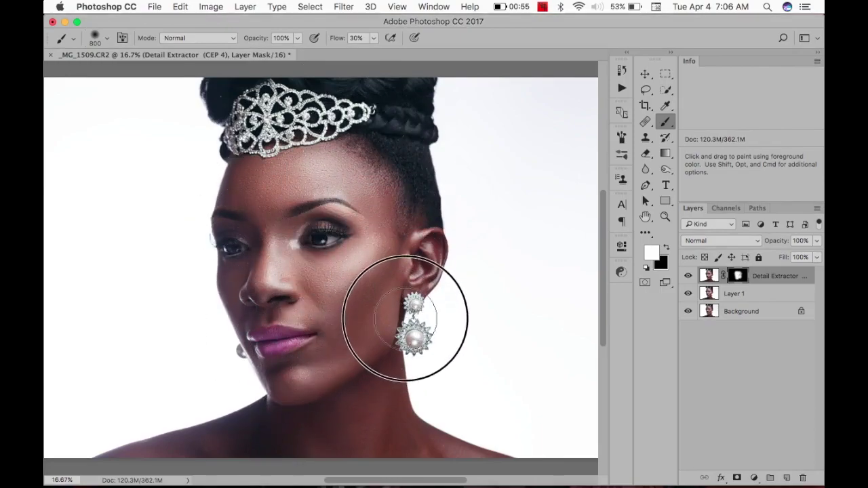
{"action": "left_click_drag", "start_coordinate": [408, 271], "coordinate": [411, 270]}
{"action": "left_click", "coordinate": [688, 276]}
{"action": "left_click", "coordinate": [688, 276]}
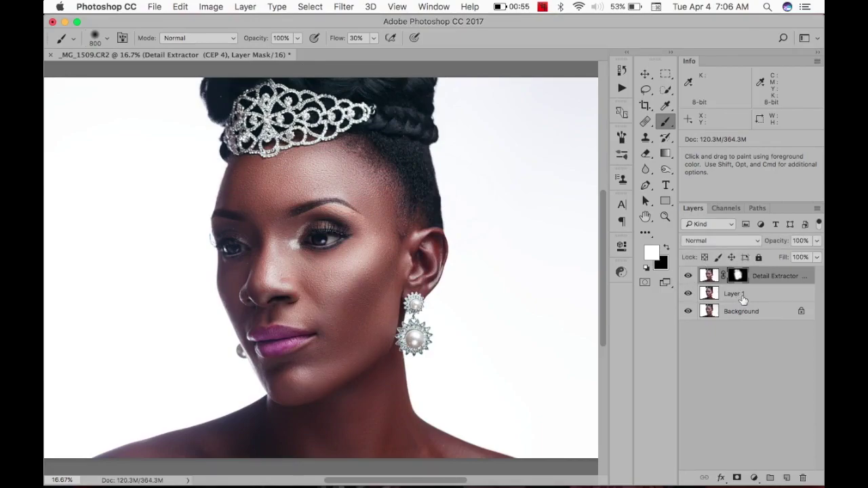
- Merge the masked Detail Extractor layer with Layer 1 and check the result against the Background
{"action": "left_click", "coordinate": [740, 299]}
{"action": "key", "text": "super+e"}
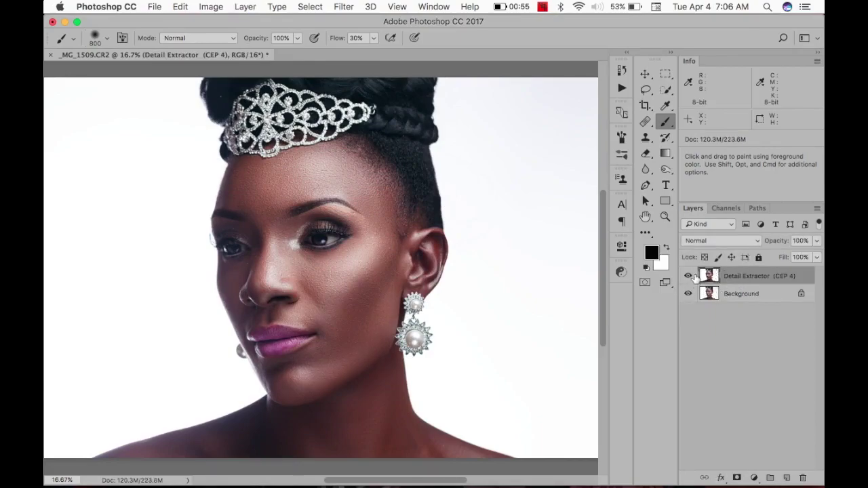
{"action": "left_click", "coordinate": [688, 276]}
{"action": "left_click", "coordinate": [688, 276]}
- Run the Grain action and merge the resulting Grain group with the Detail Extractor layer
{"action": "left_click", "coordinate": [622, 86]}
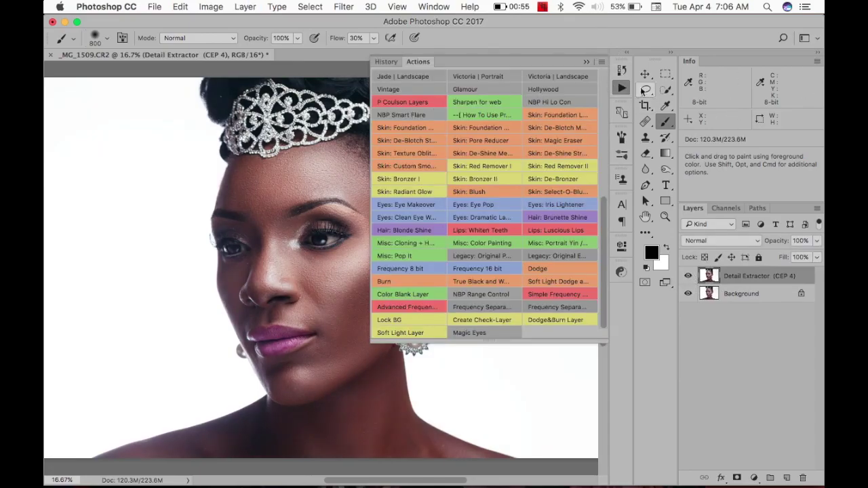
{"action": "left_click", "coordinate": [604, 91]}
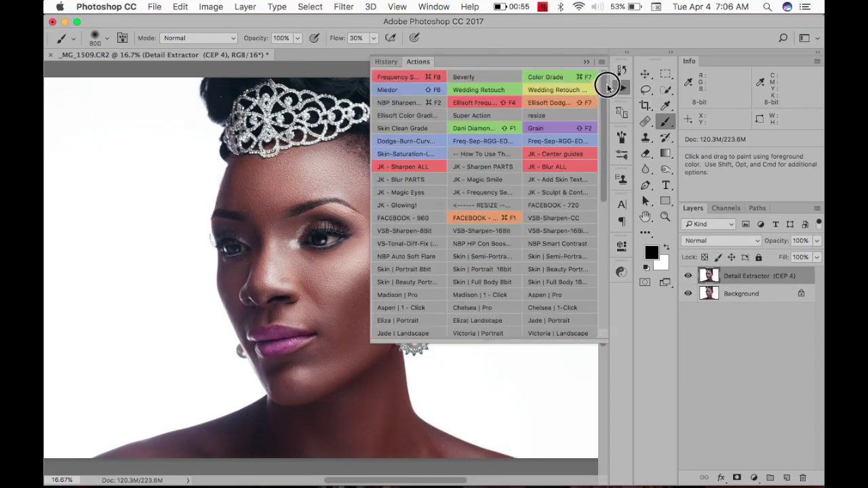
{"action": "left_click", "coordinate": [539, 125]}
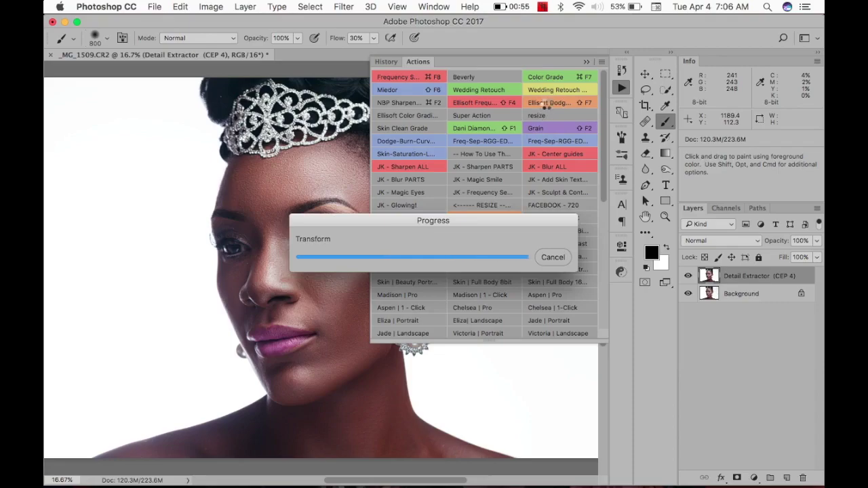
{"action": "left_click", "coordinate": [587, 62]}
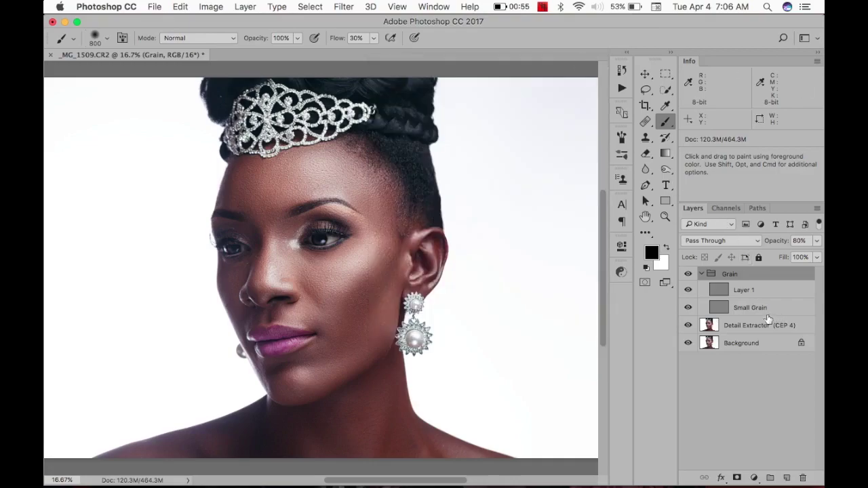
{"action": "left_click", "coordinate": [748, 327], "text": "shift"}
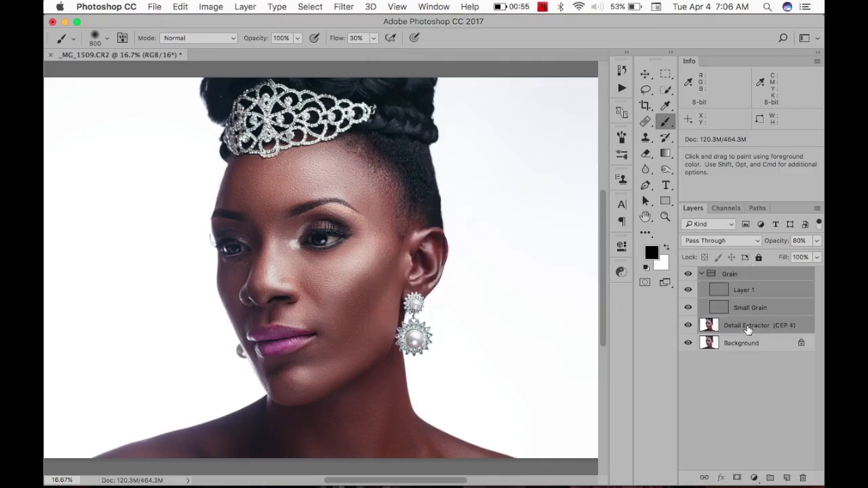
{"action": "key", "text": "super+e"}
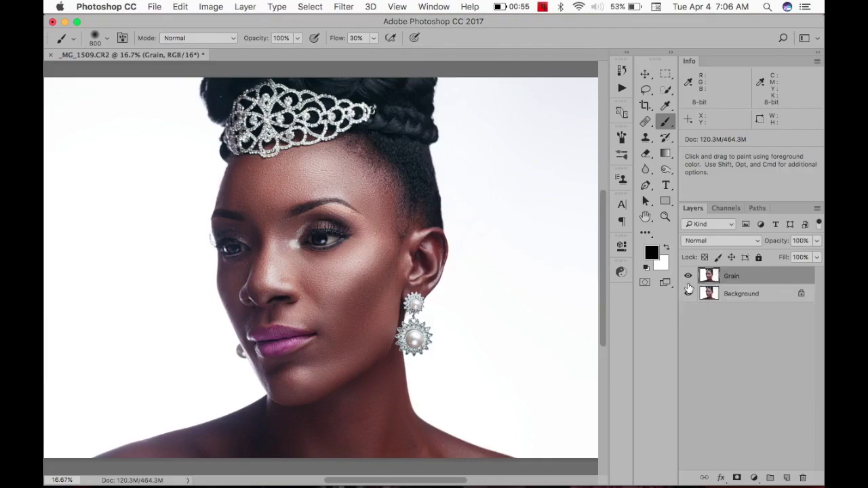
- Compare the finished Grain layer with the Background by repeatedly hiding and showing it
{"action": "left_click", "coordinate": [689, 277]}
{"action": "left_click", "coordinate": [688, 278]}
{"action": "left_click", "coordinate": [689, 277]}
{"action": "left_click", "coordinate": [689, 278]}
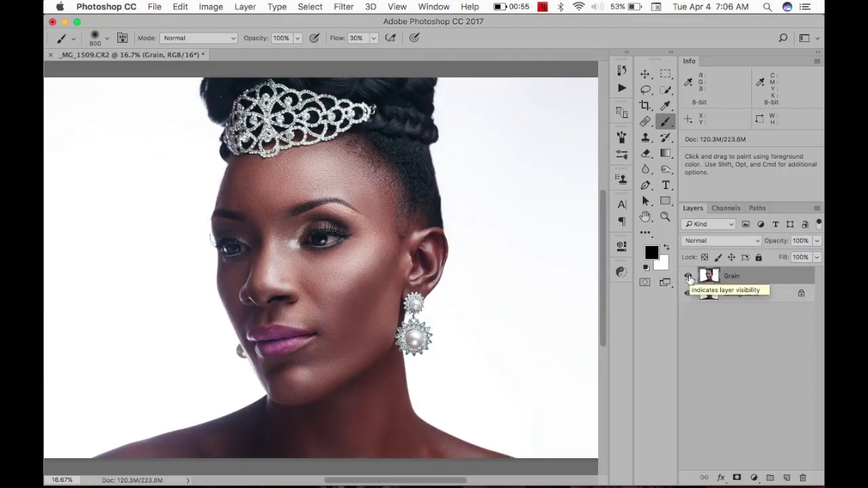
{"action": "left_click", "coordinate": [689, 277]}
{"action": "left_click", "coordinate": [689, 278]}
{"action": "left_click", "coordinate": [688, 277]}
{"action": "left_click", "coordinate": [689, 278]}
{"action": "left_click", "coordinate": [689, 277]}
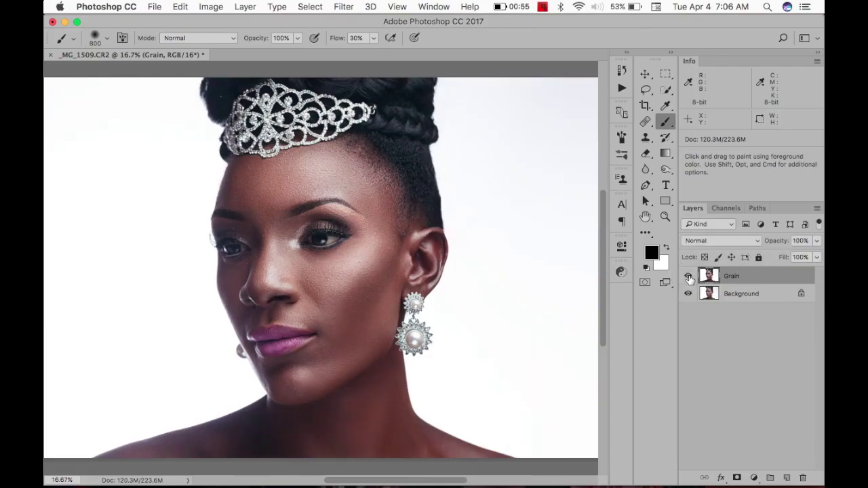
{"action": "left_click", "coordinate": [689, 277]}
{"action": "left_click", "coordinate": [689, 277]}
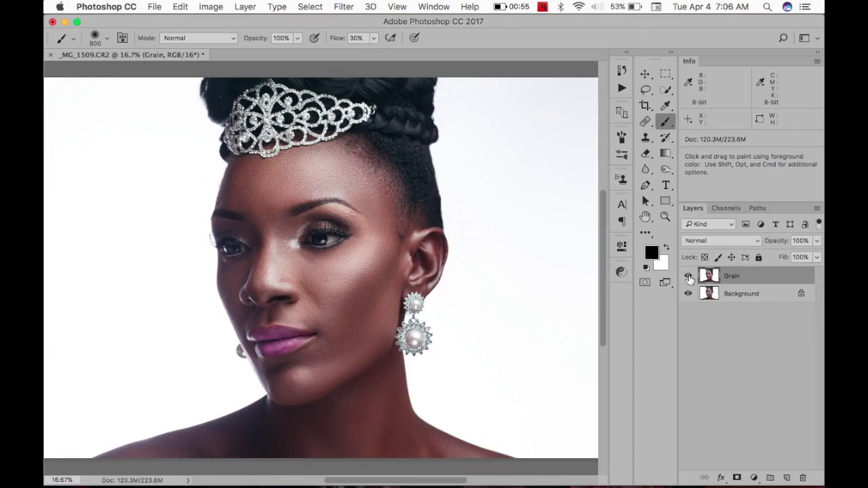